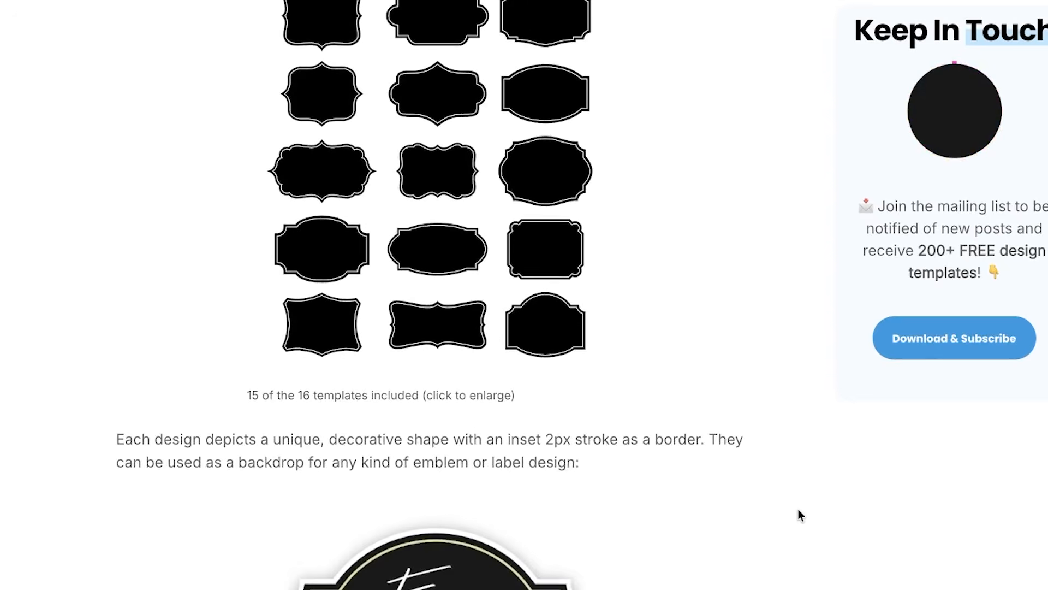
- Look over the 16 Free Logo Templates page with its badge shapes and example label, and the 200+ free templates page
scroll(798, 509, "down", 10)
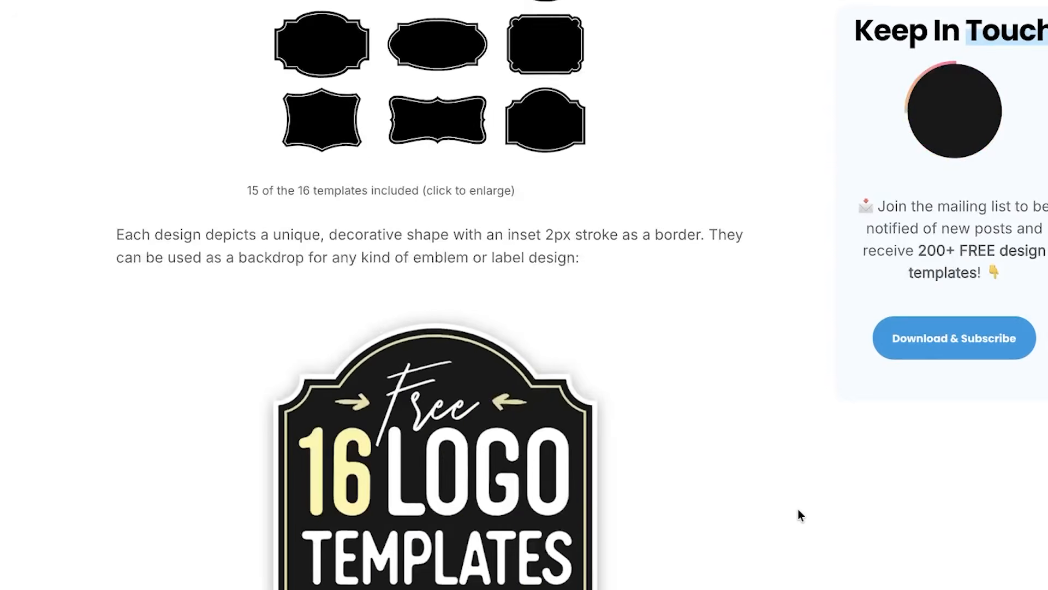
scroll(798, 509, "up", 15)
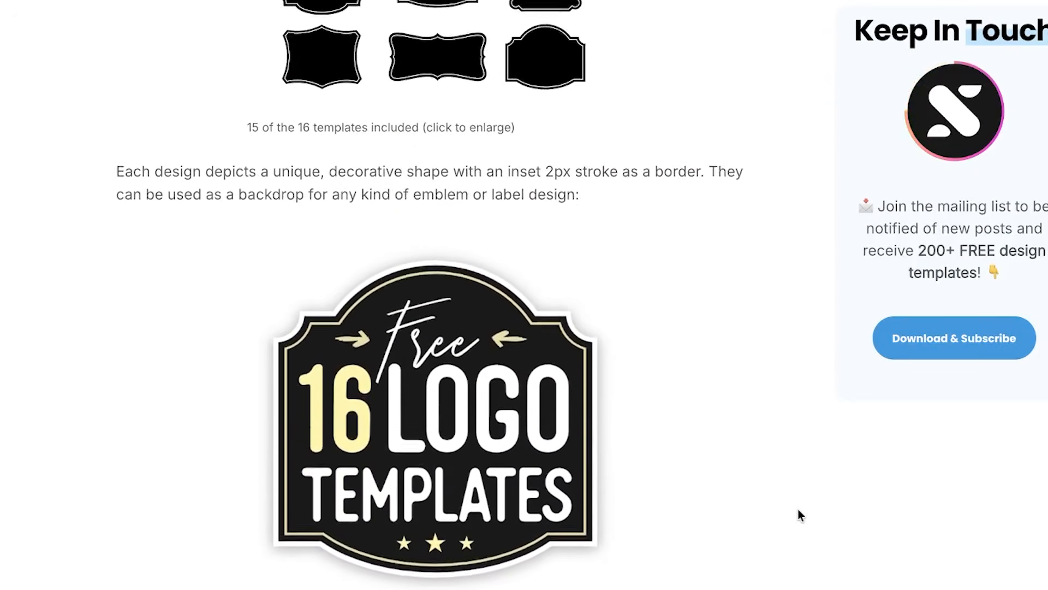
scroll(798, 515, "up", 1)
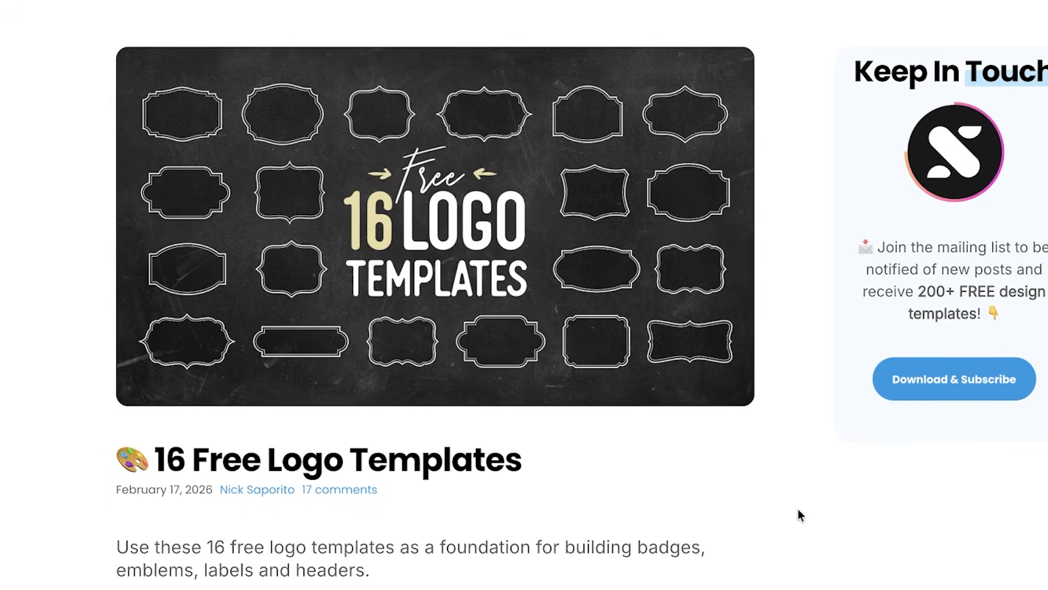
scroll(798, 514, "down", 7)
scroll(798, 513, "down", 3)
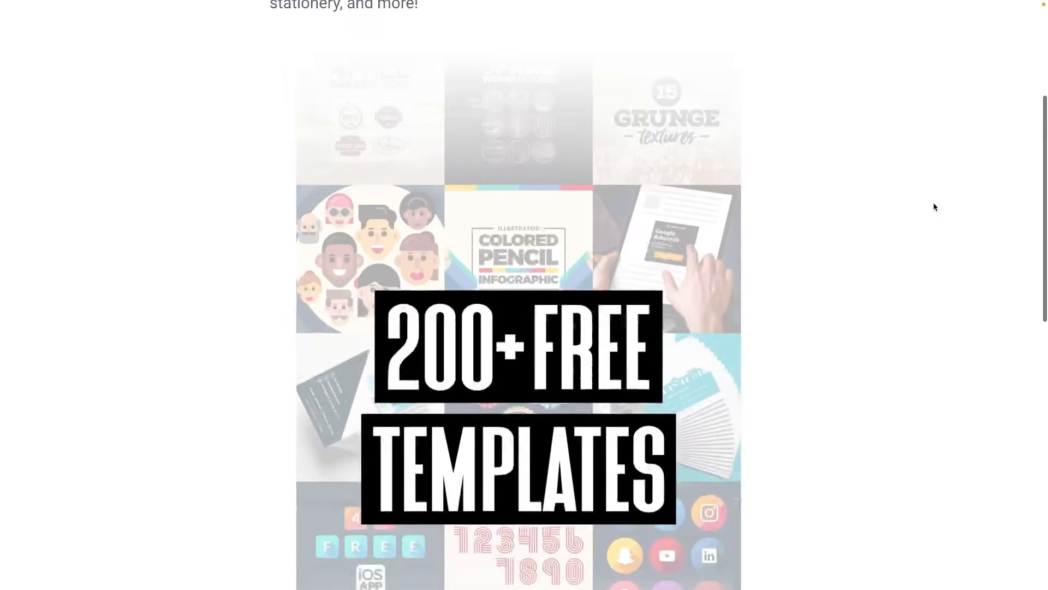
scroll(934, 207, "down", 5)
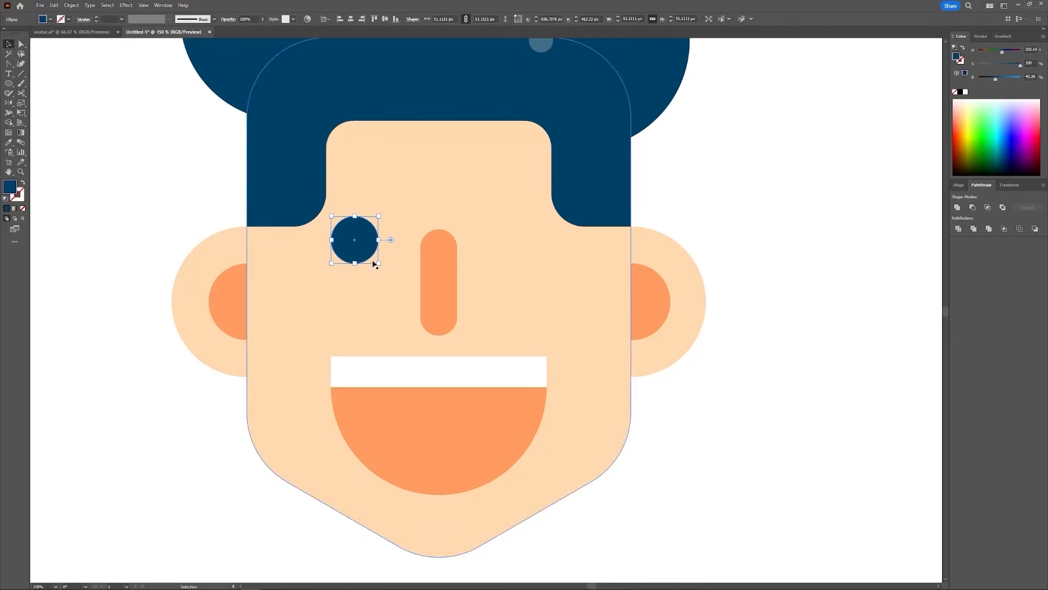
key("ctrl+plus")
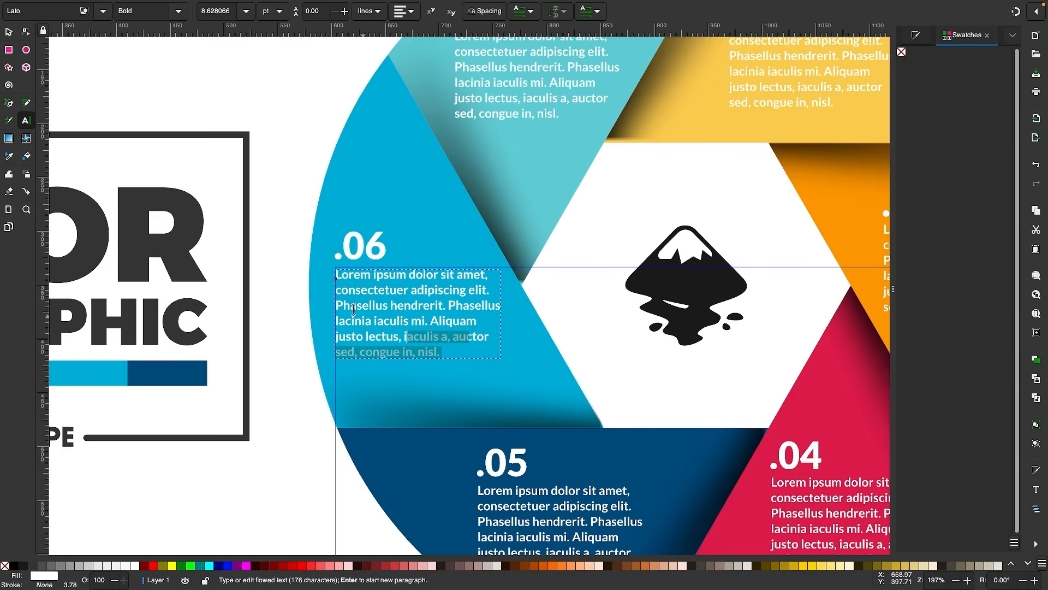
left_click_drag(322, 339, 298, 249)
type("Edit your text")
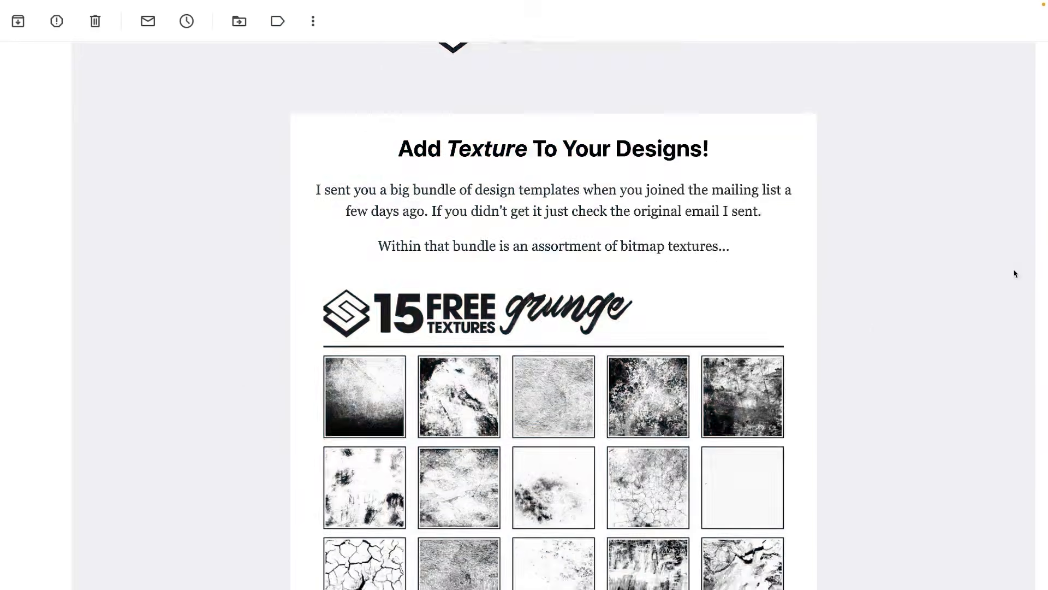
scroll(1014, 273, "down", 8)
scroll(1014, 273, "down", 3)
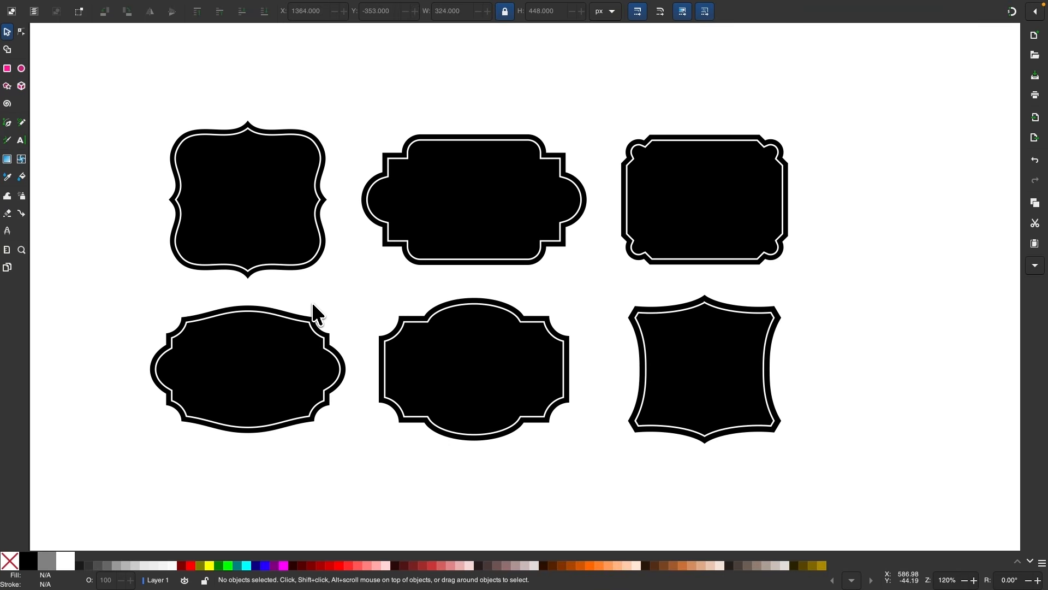
- Draw a square of about 219 × 219 px on the empty canvas below the existing badge shapes
scroll(316, 309, "down", 10)
key("1")
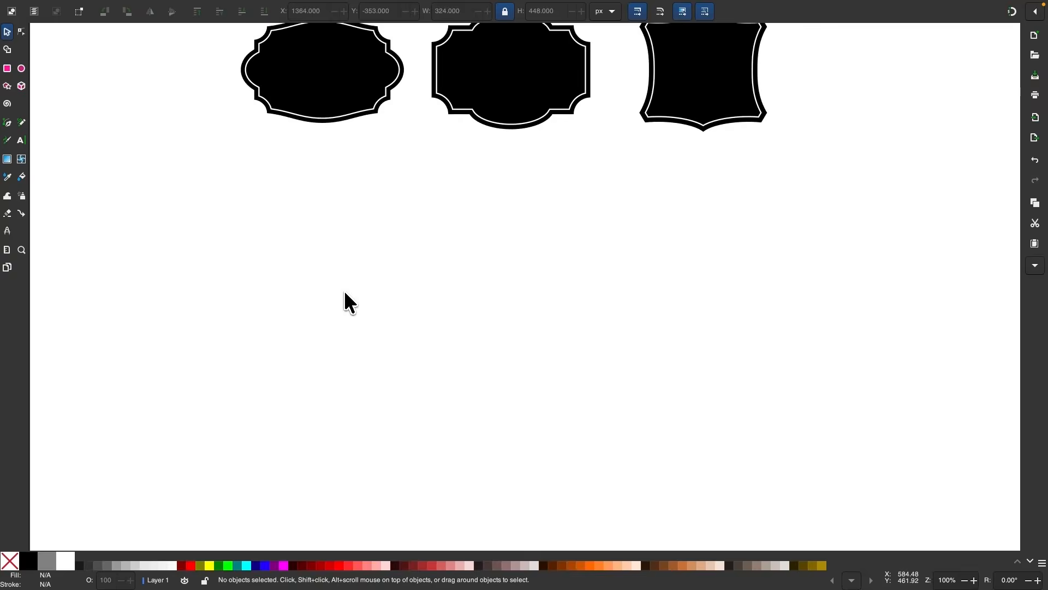
scroll(345, 293, "down", 5)
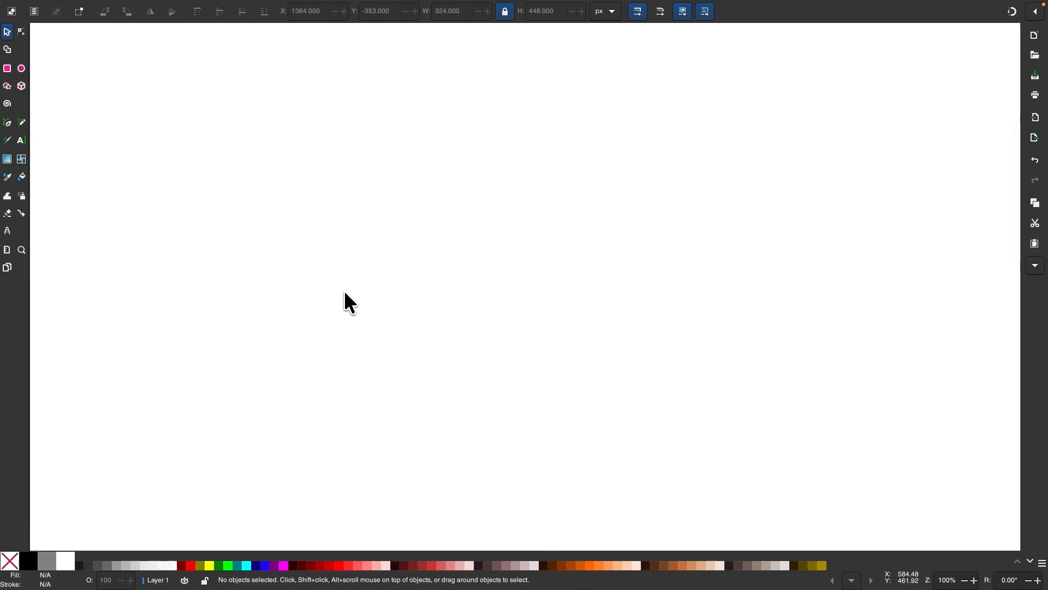
left_click(7, 69)
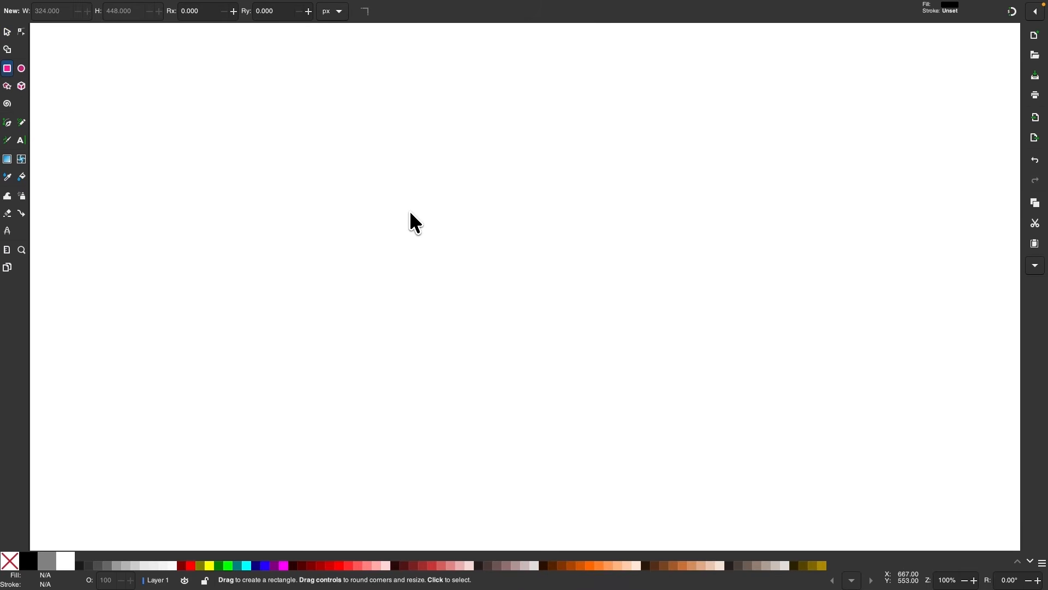
mouse_move(302, 146)
left_mouse_down()
mouse_move(433, 278)
mouse_move(396, 255)
mouse_move(421, 266)
left_mouse_up()
left_click_drag(404, 204, 393, 215)
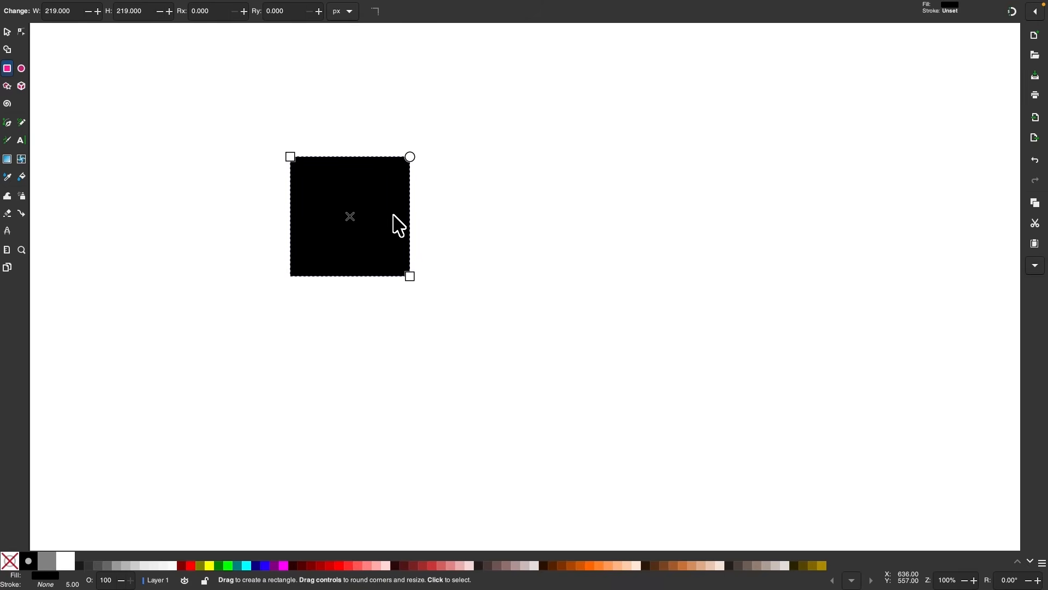
- Convert the square to a path and give it a black fill with no stroke
left_click(231, 9)
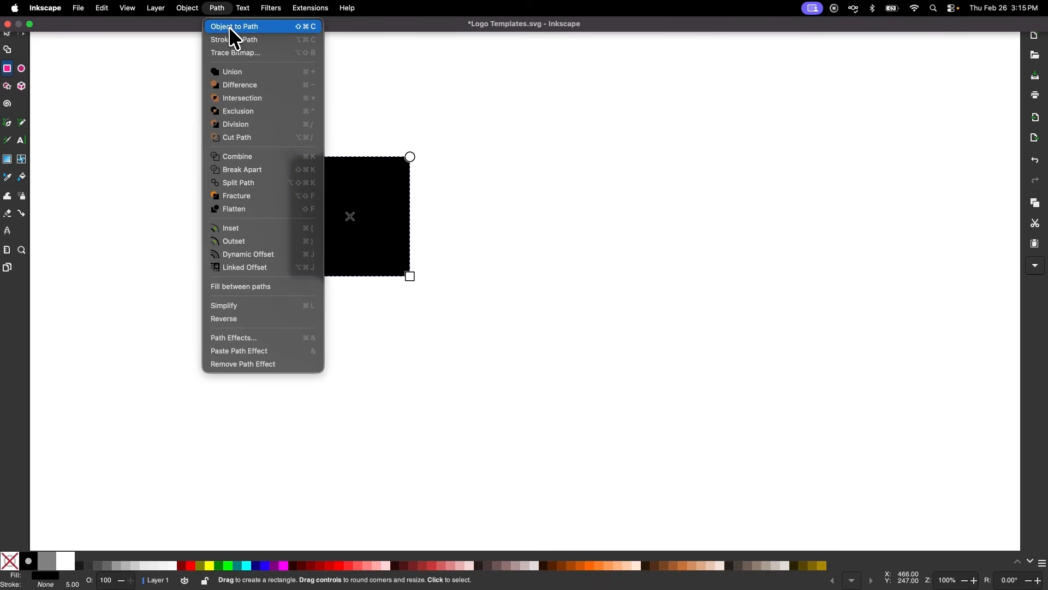
left_click(231, 31)
scroll(306, 194, "up", 1)
scroll(314, 211, "right", 1)
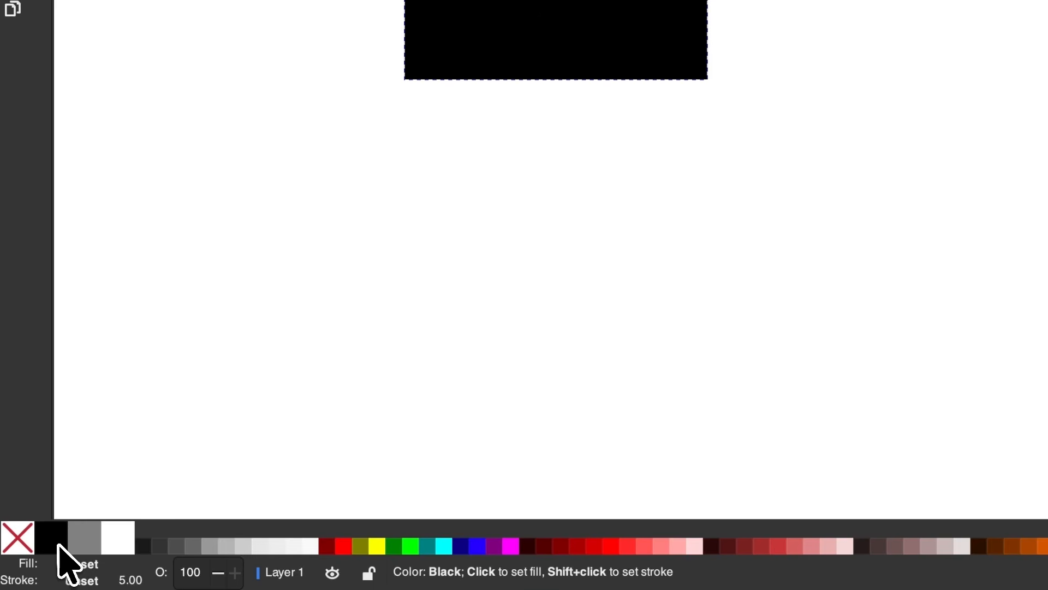
left_click(53, 542)
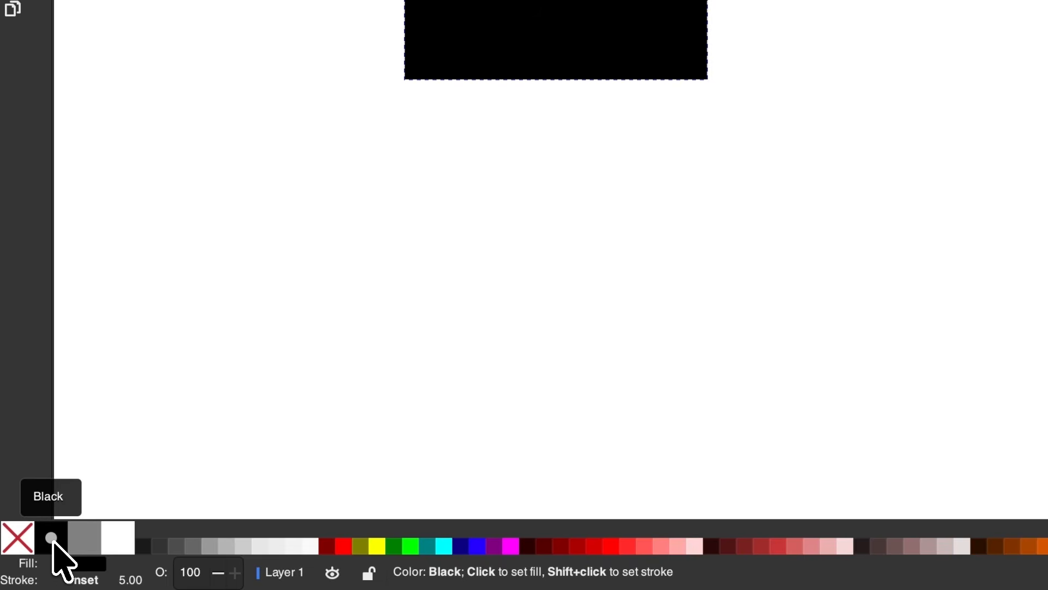
key("shift")
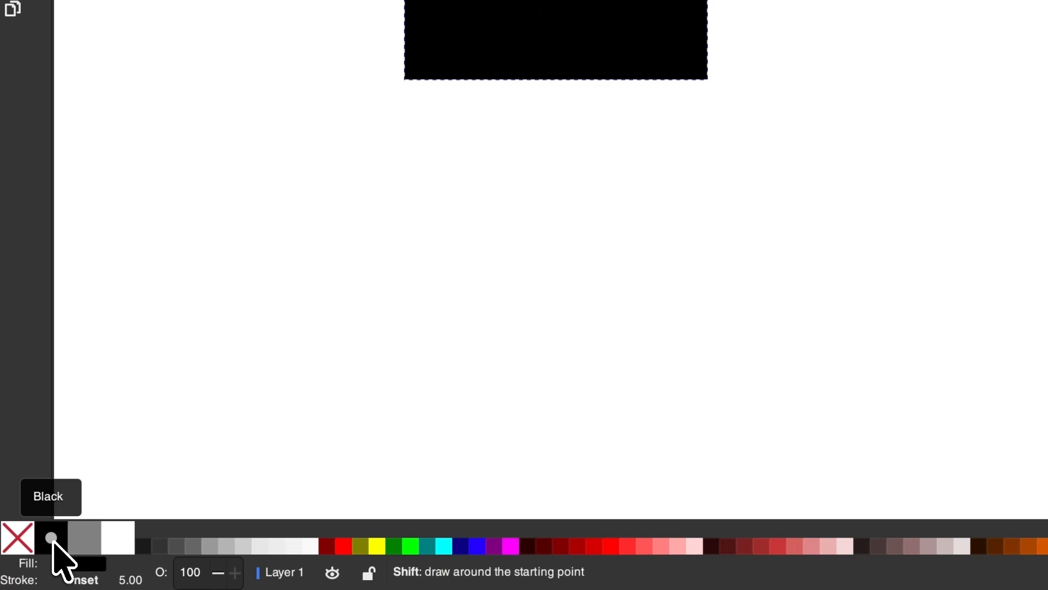
left_click(25, 540, "shift")
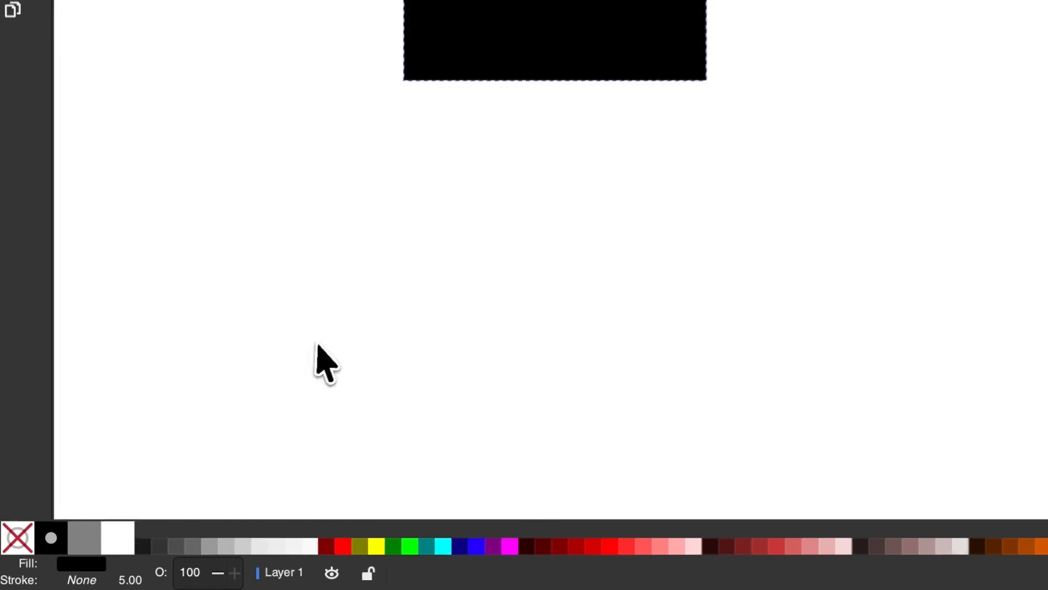
- Select the square, open the Create Tiled Clones dialog for it and reset the dialog's settings
left_click(7, 31)
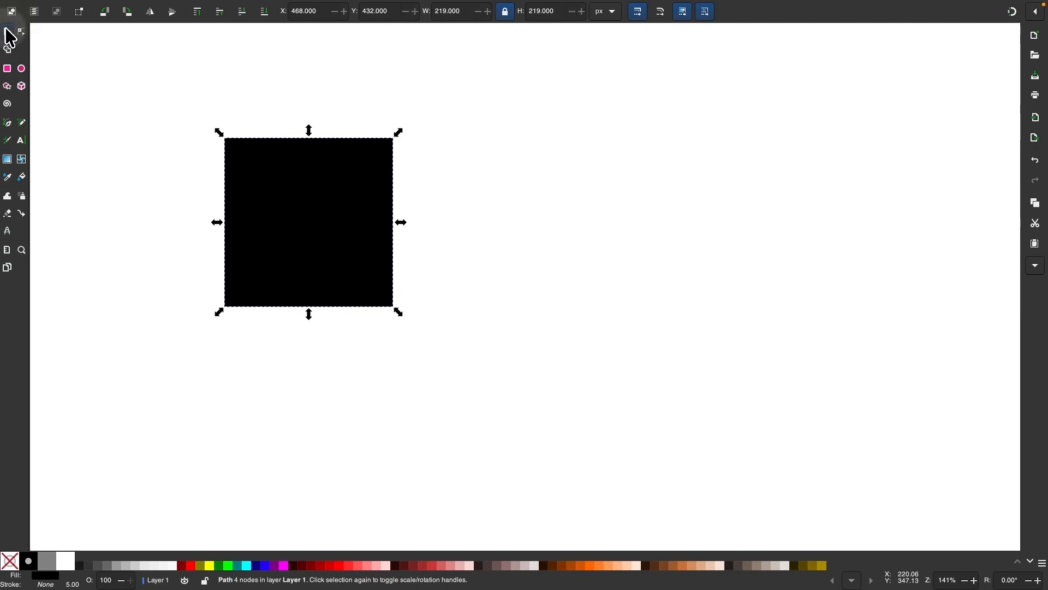
scroll(347, 122, "up", 1)
scroll(347, 122, "right", 1)
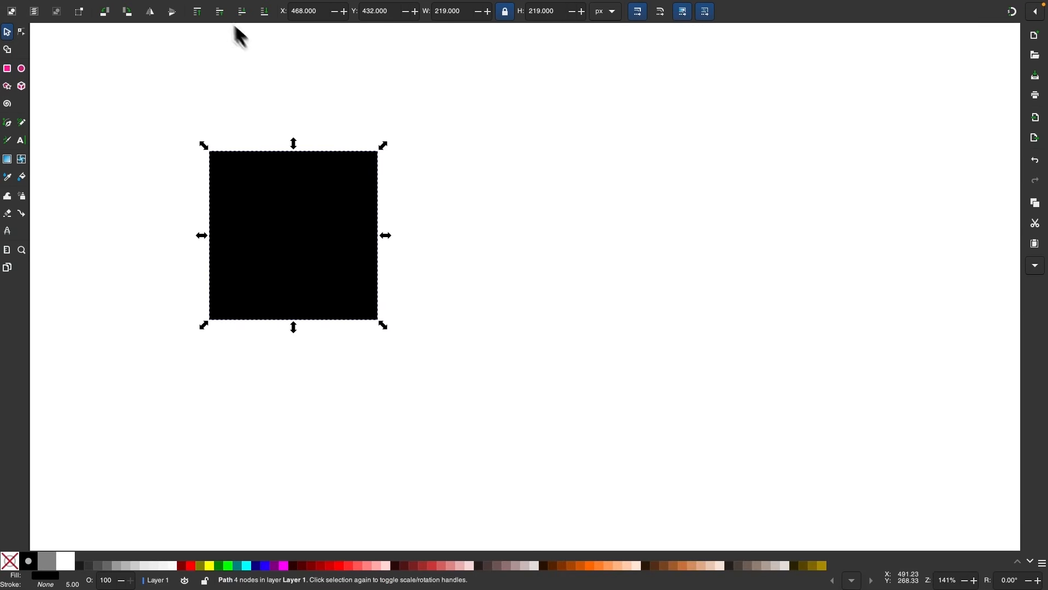
left_click(107, 8)
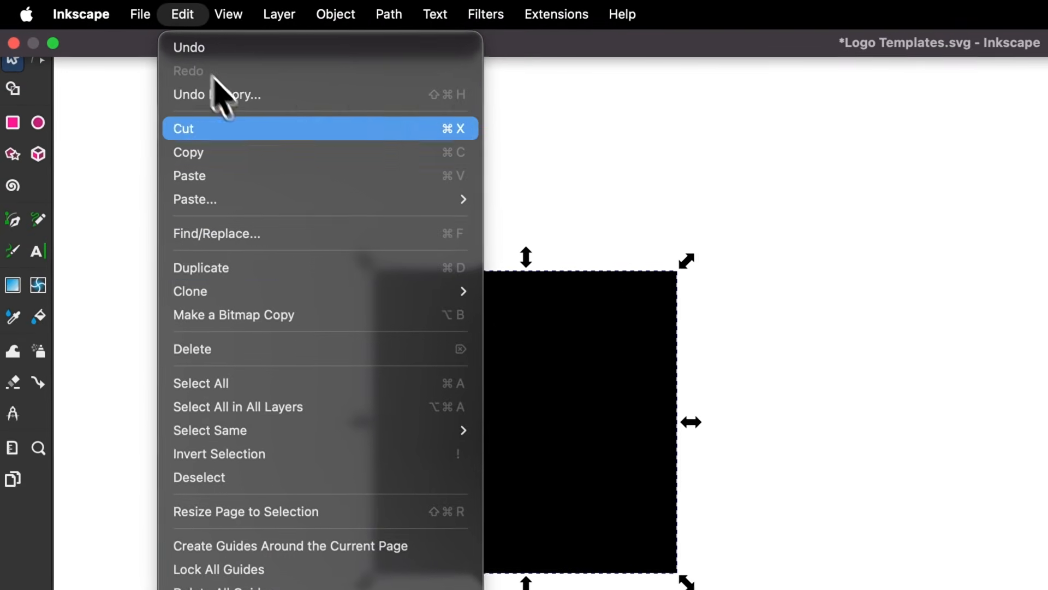
mouse_move(300, 292)
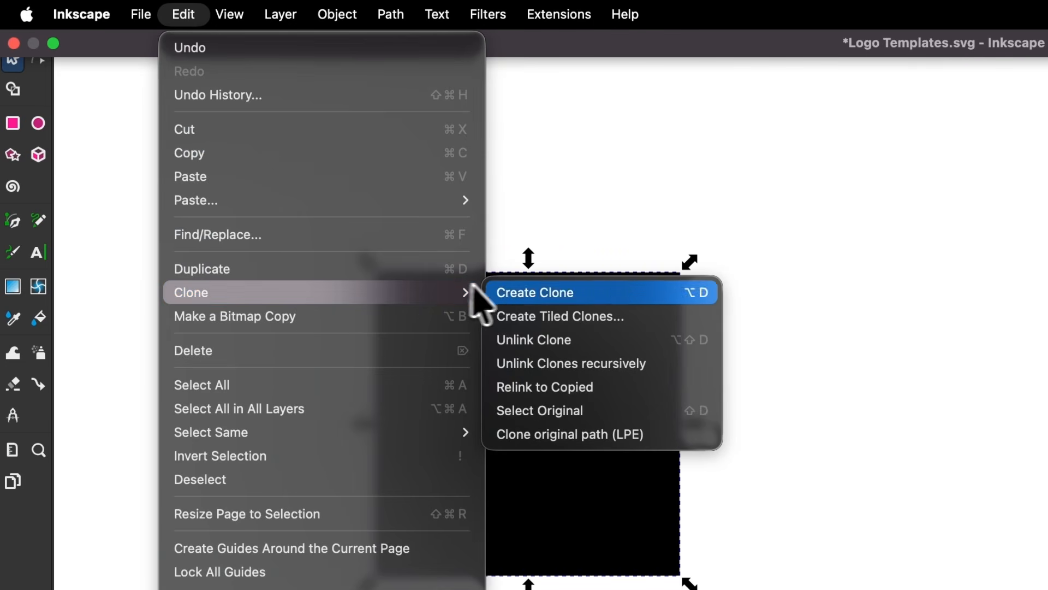
left_click(625, 321)
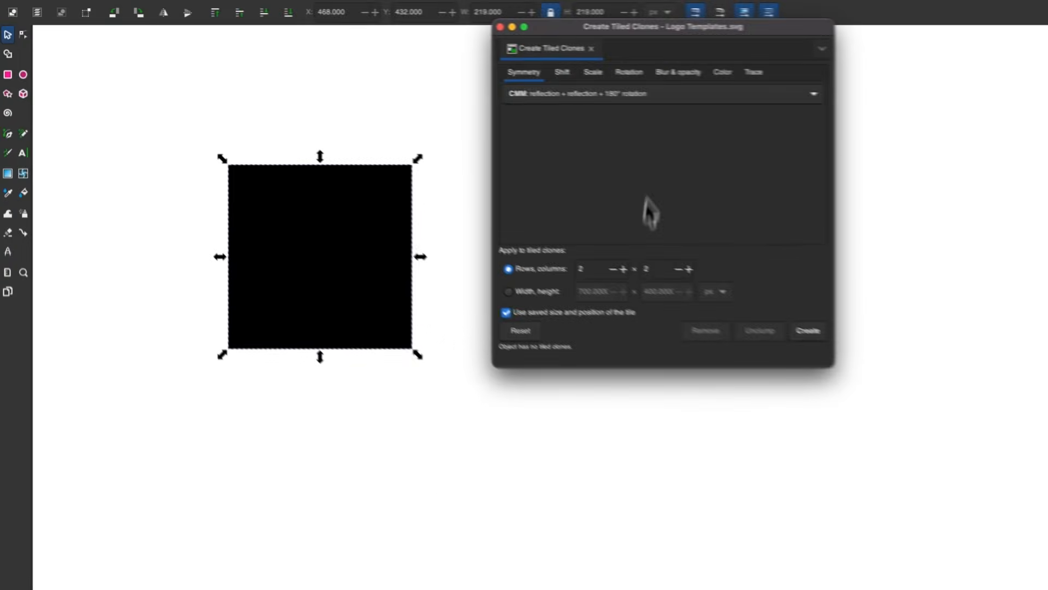
left_click_drag(651, 34, 675, 92)
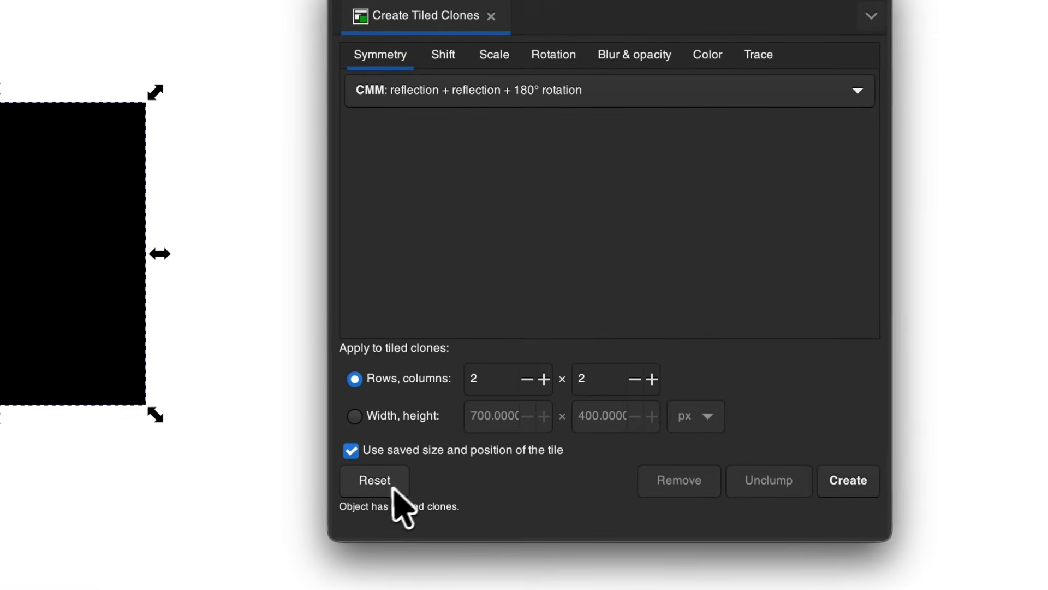
left_click(380, 485)
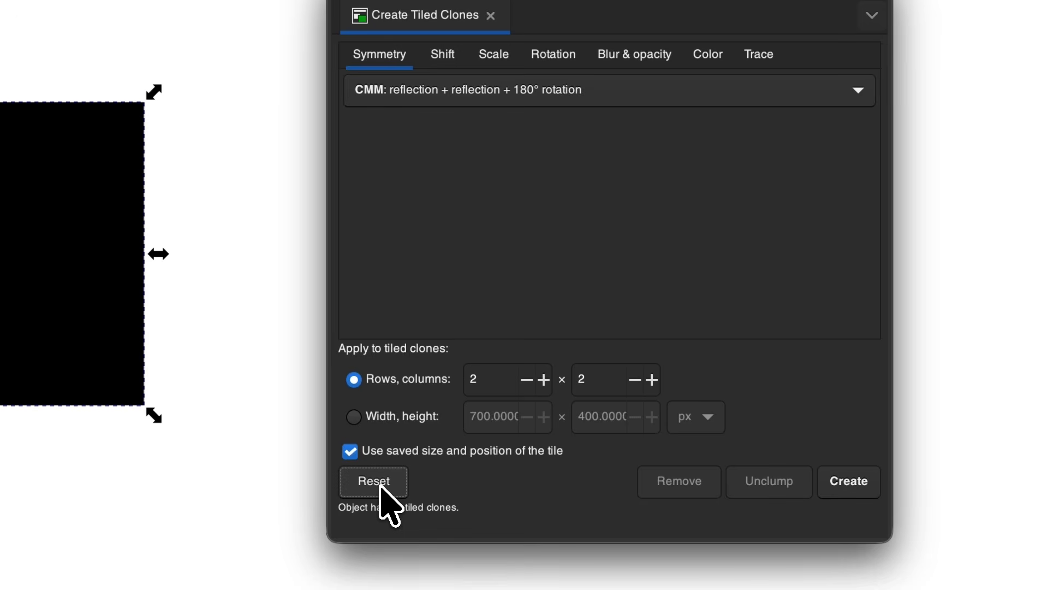
- Create tiled clones of the square in 2 rows and 2 columns with CMM symmetry, then close the dialog and deselect
left_click(393, 383)
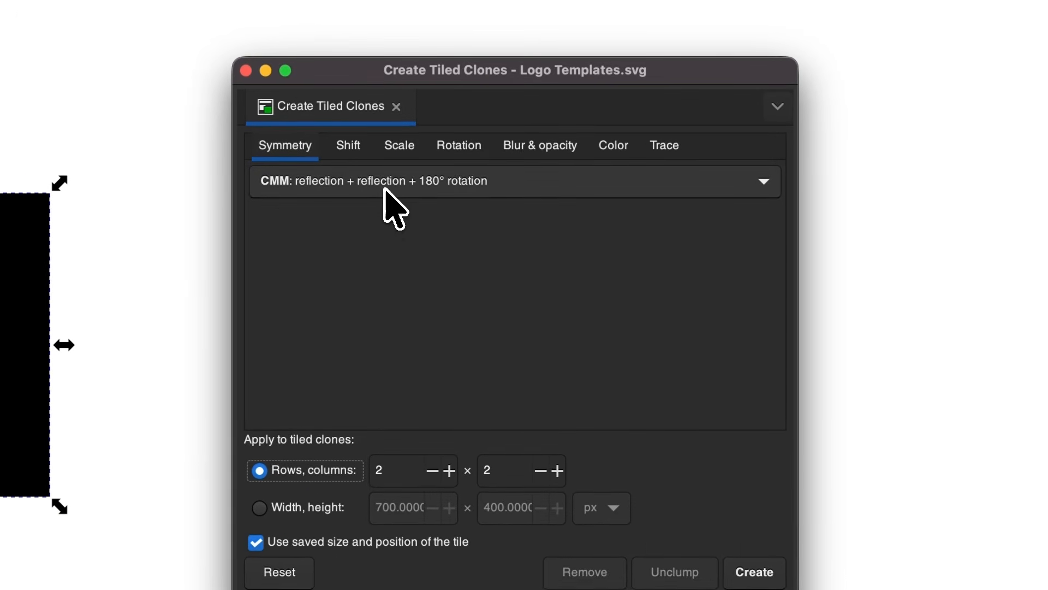
left_click(386, 188)
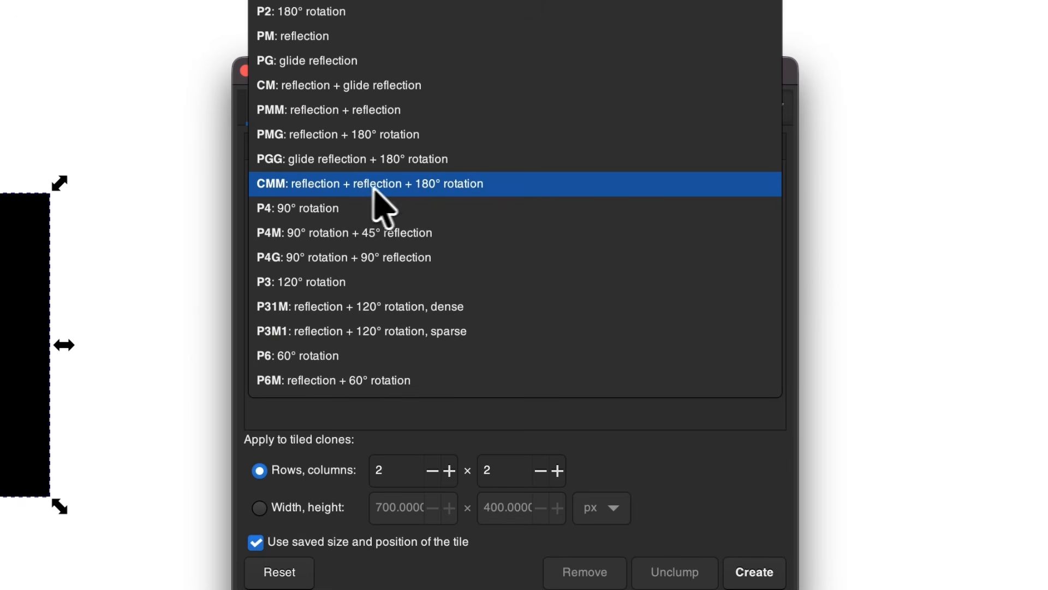
left_click(446, 186)
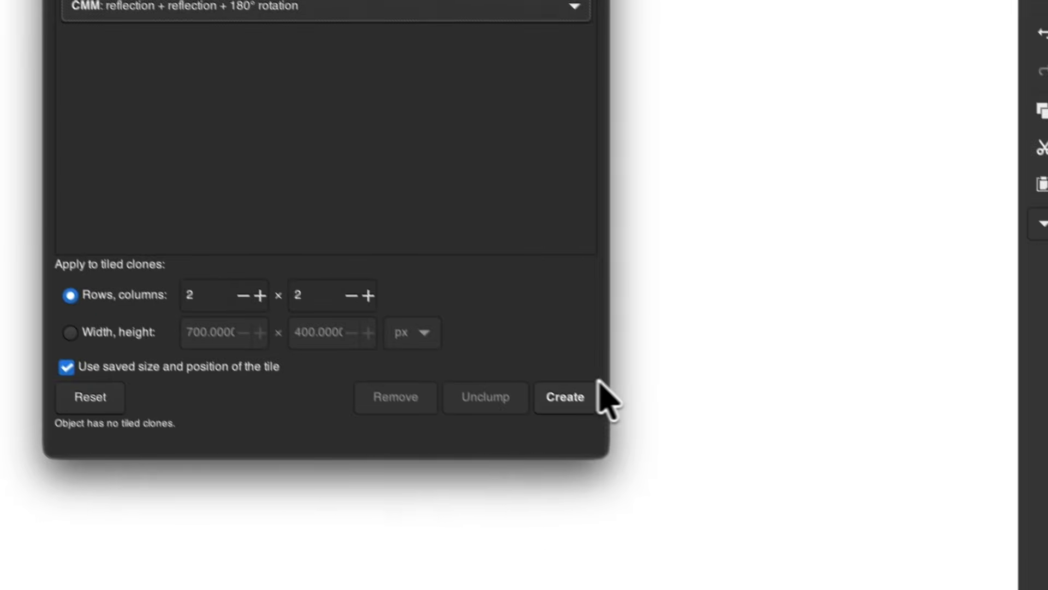
left_click(595, 389)
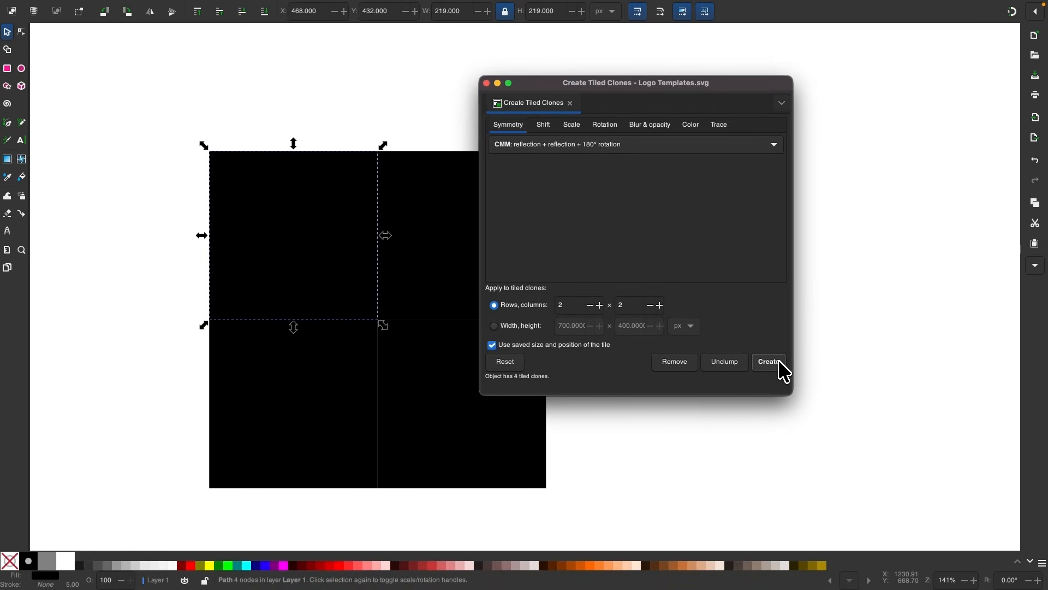
left_click(487, 83)
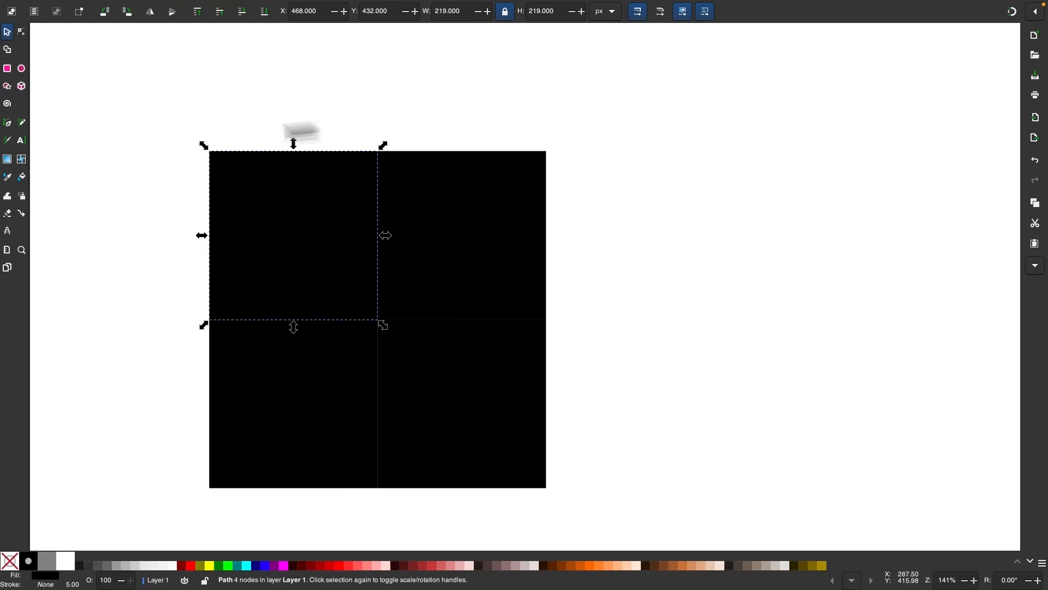
left_click(813, 191)
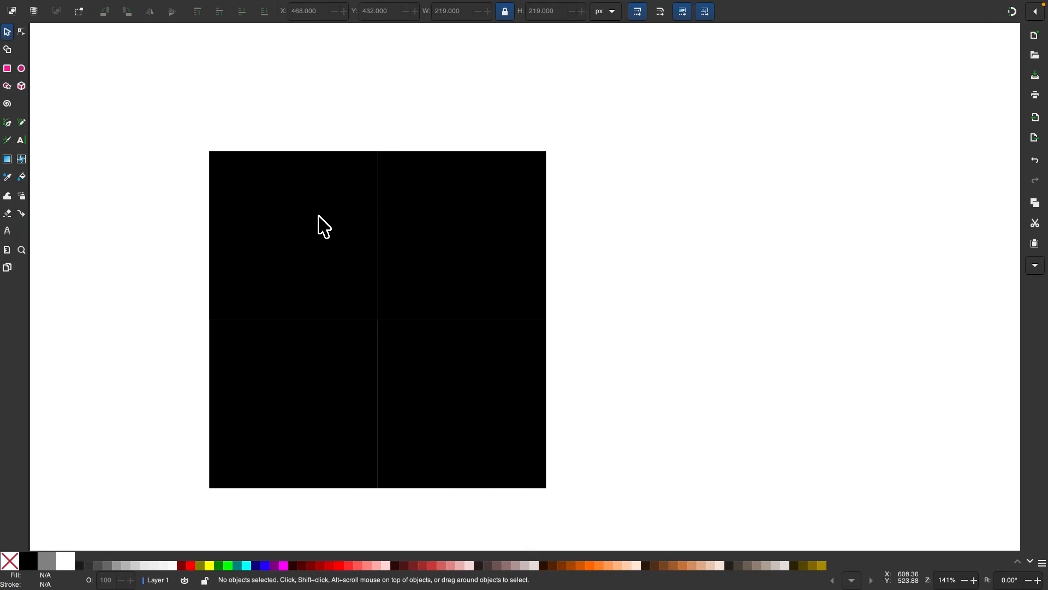
- Select the original square path beneath the clone in the upper-left tile and bring up its nodes for editing
left_click(283, 216)
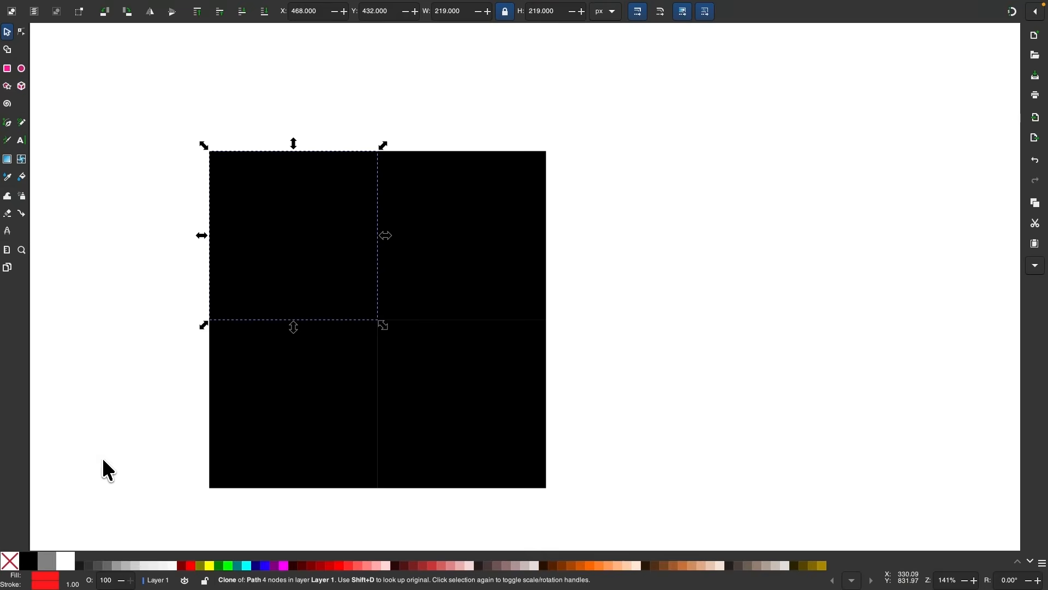
key("Escape")
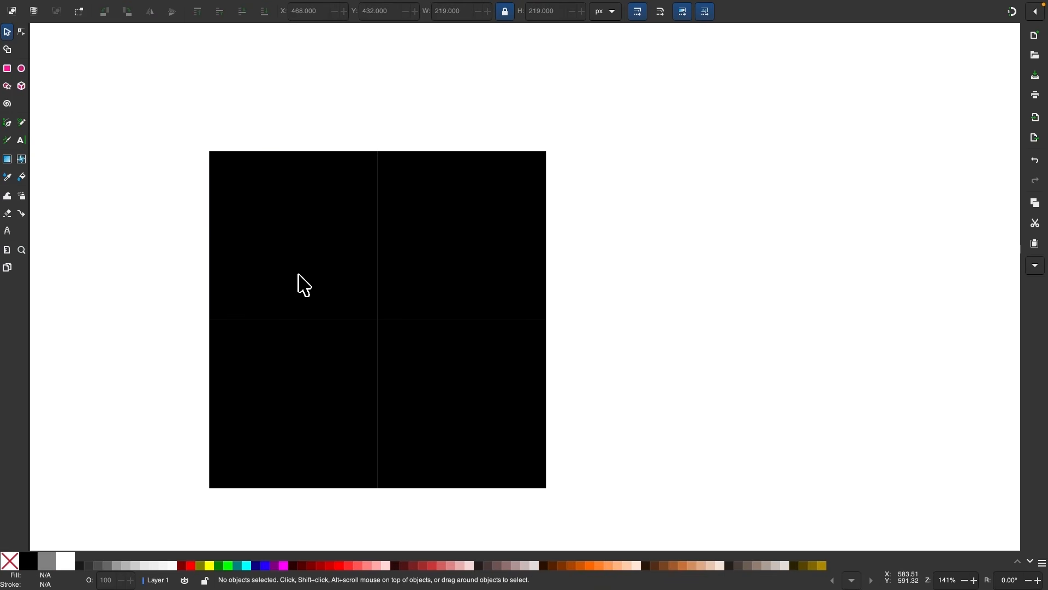
left_click(305, 243)
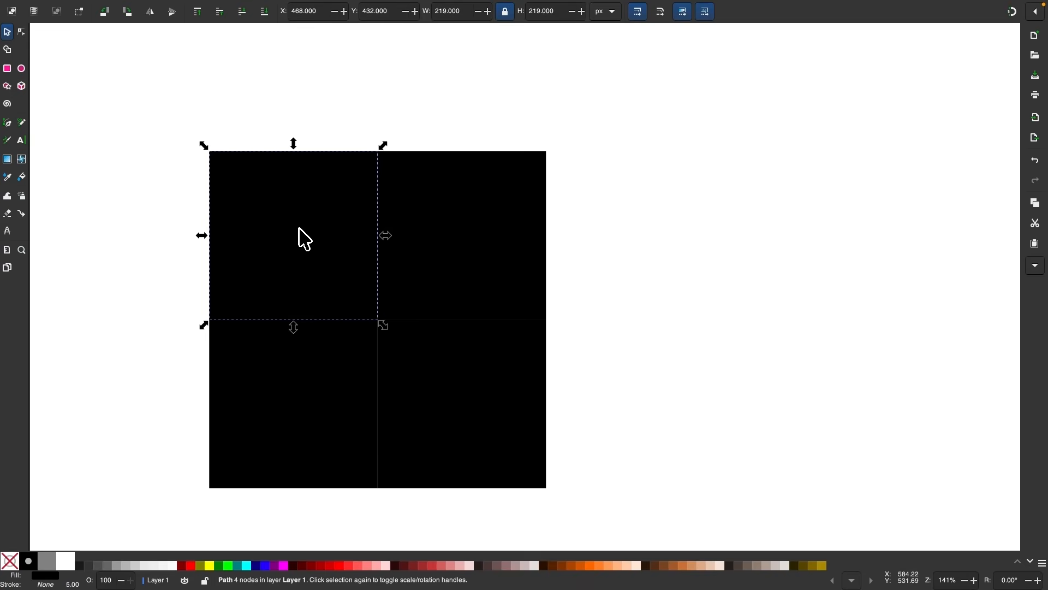
scroll(305, 241, "up", 3)
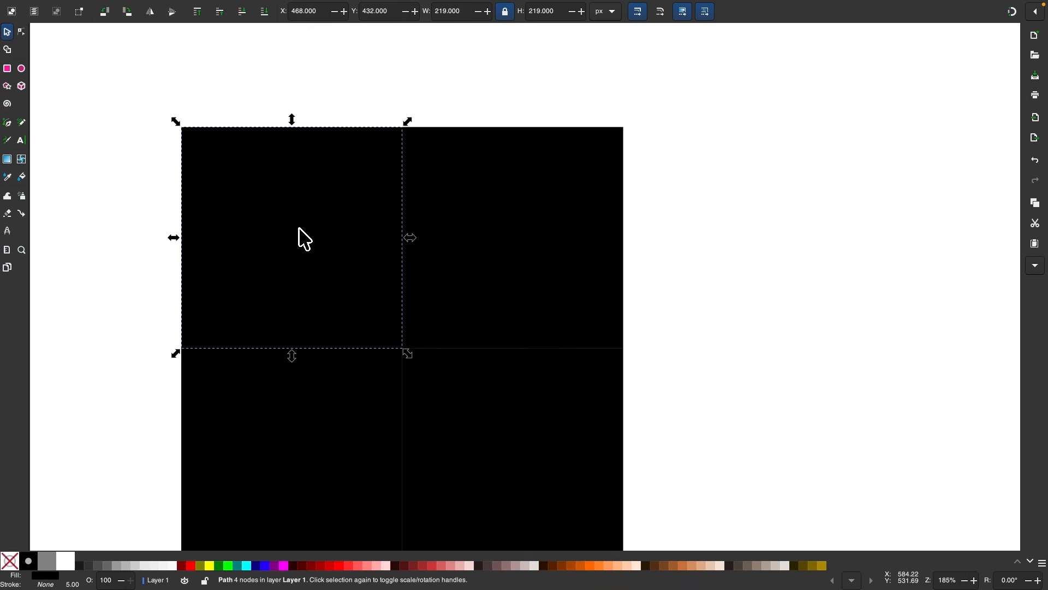
left_click(22, 31)
scroll(194, 183, "down", 3)
scroll(195, 185, "up", 2)
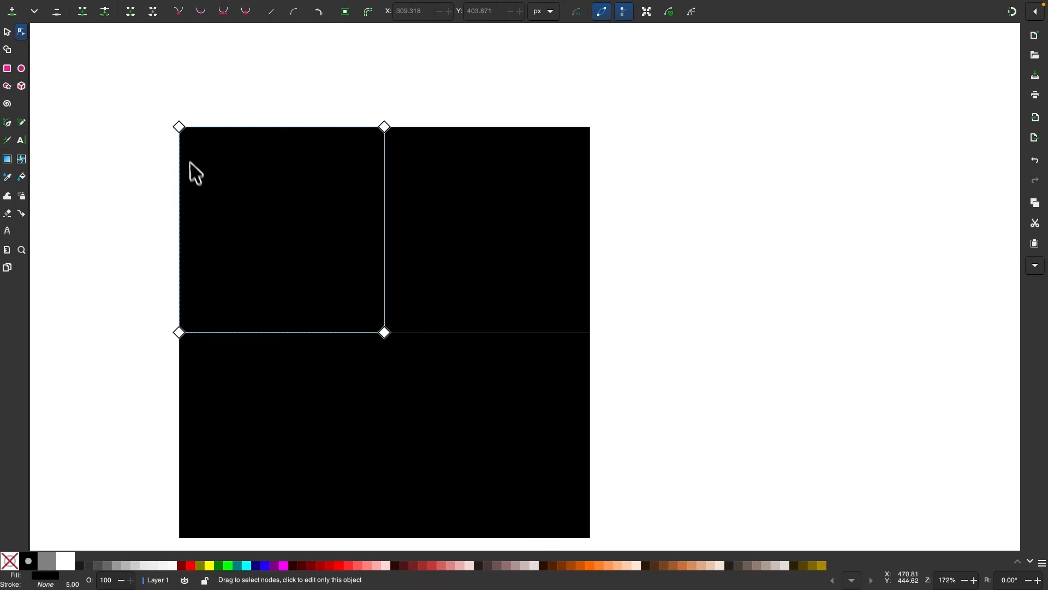
- Make the outer corner node of the upper-left tile's original path a symmetric node so the corner becomes curved
left_click(179, 129)
scroll(259, 79, "up", 2)
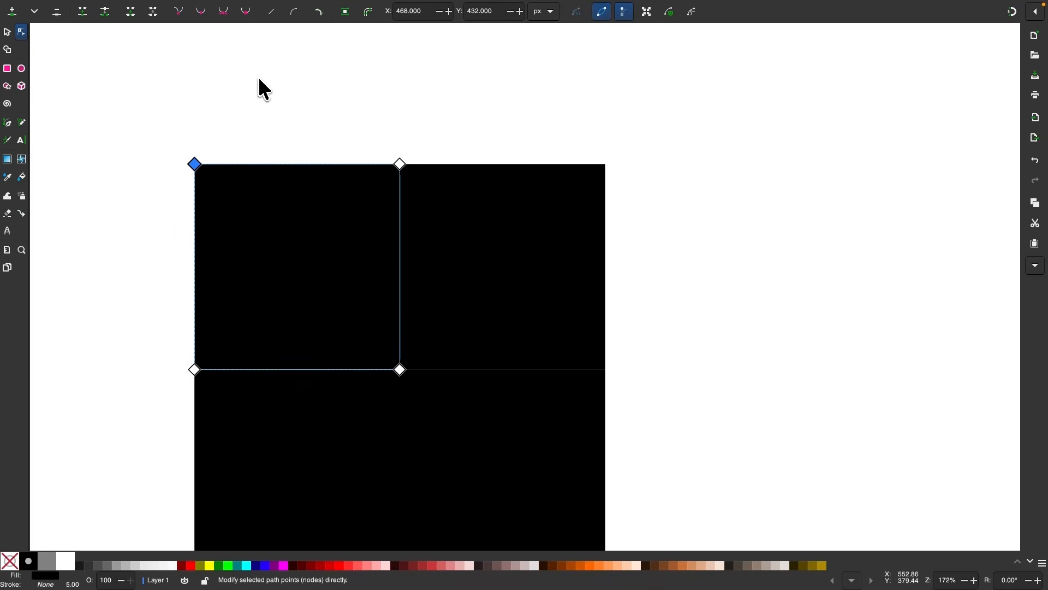
left_click(224, 16)
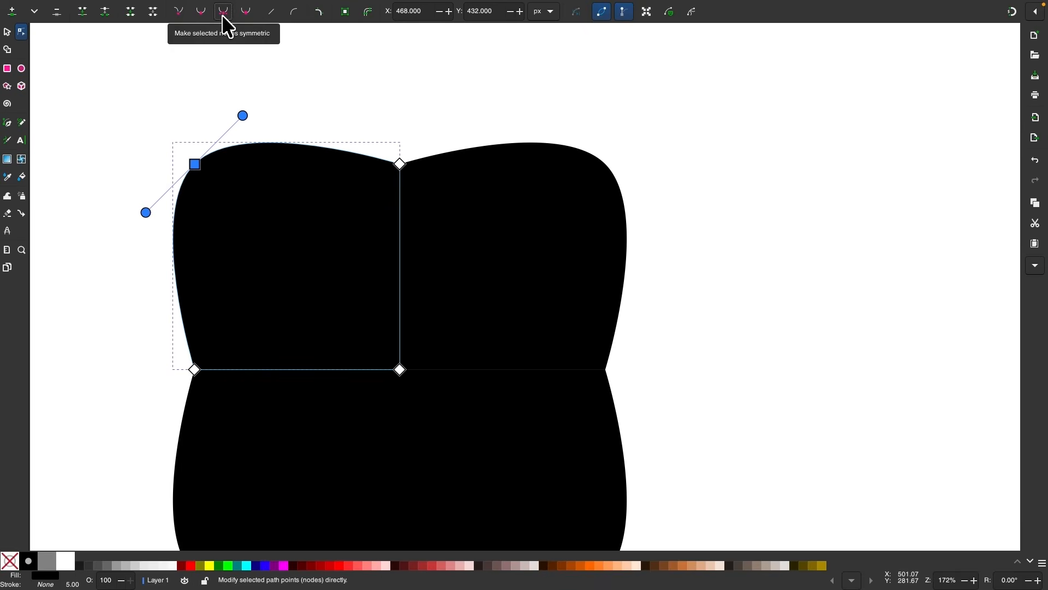
scroll(327, 227, "down", 1)
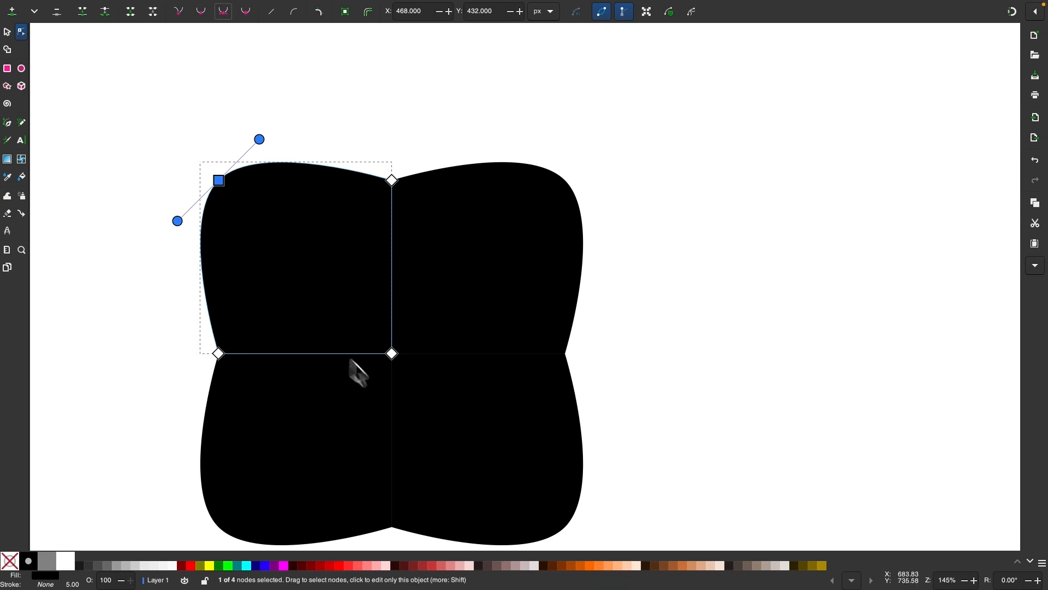
- Bend the original path's left edge inward near the side point and its top edge downward near the top centre point
scroll(276, 296, "up", 2)
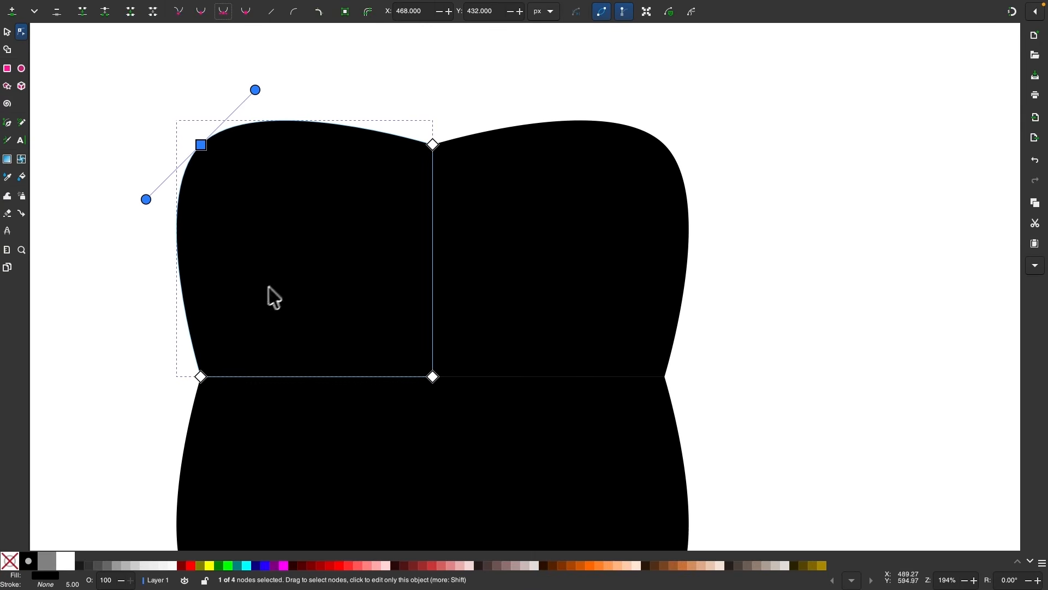
left_click_drag(190, 329, 255, 323)
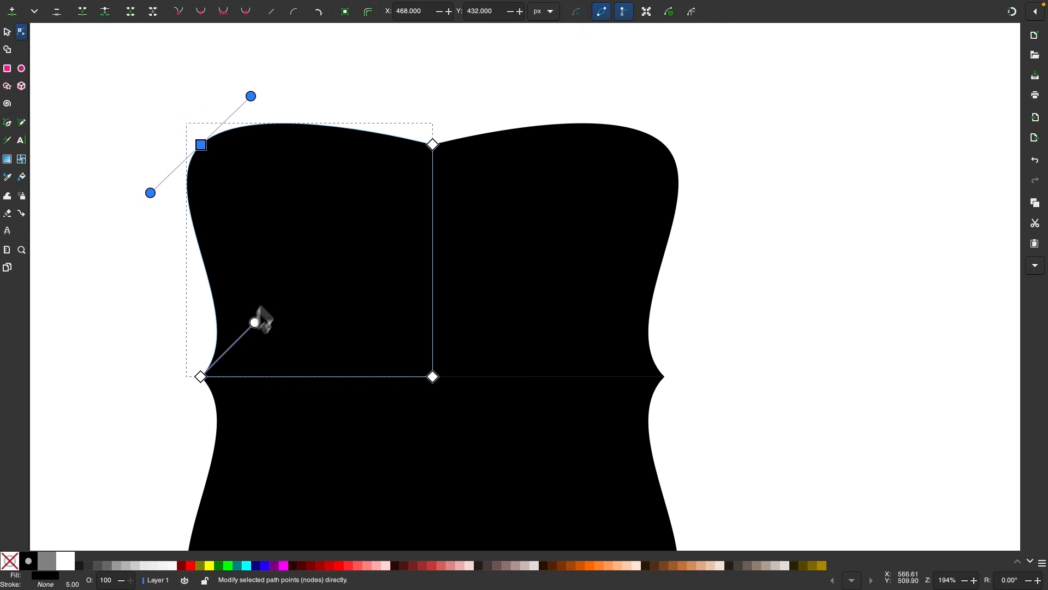
left_click_drag(387, 143, 397, 180)
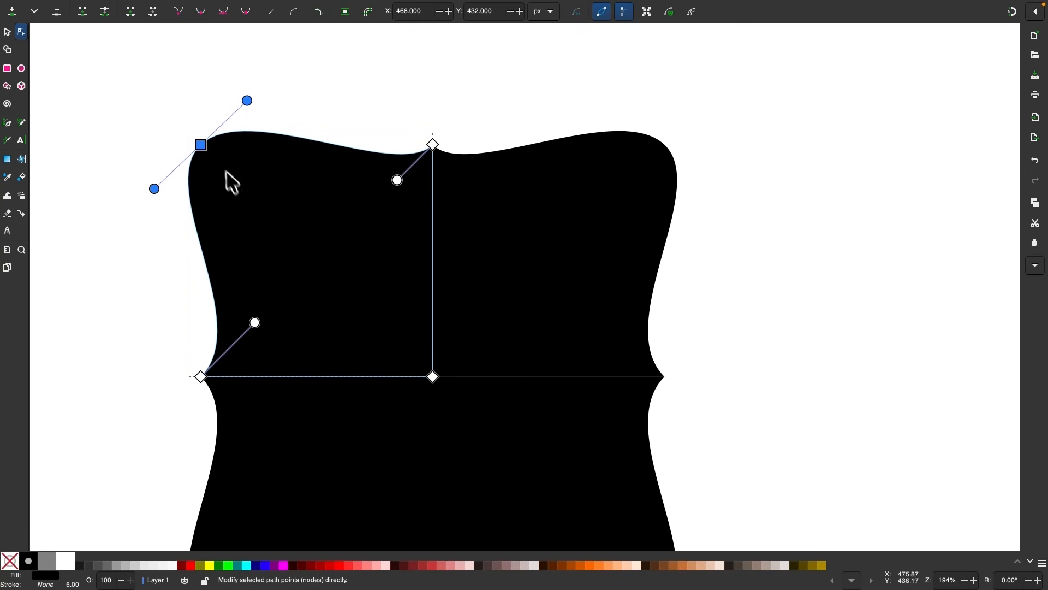
- Move the rounded corner node inward to about X 500, Y 471 px and lengthen its symmetric handles slightly
left_click_drag(201, 145, 236, 187)
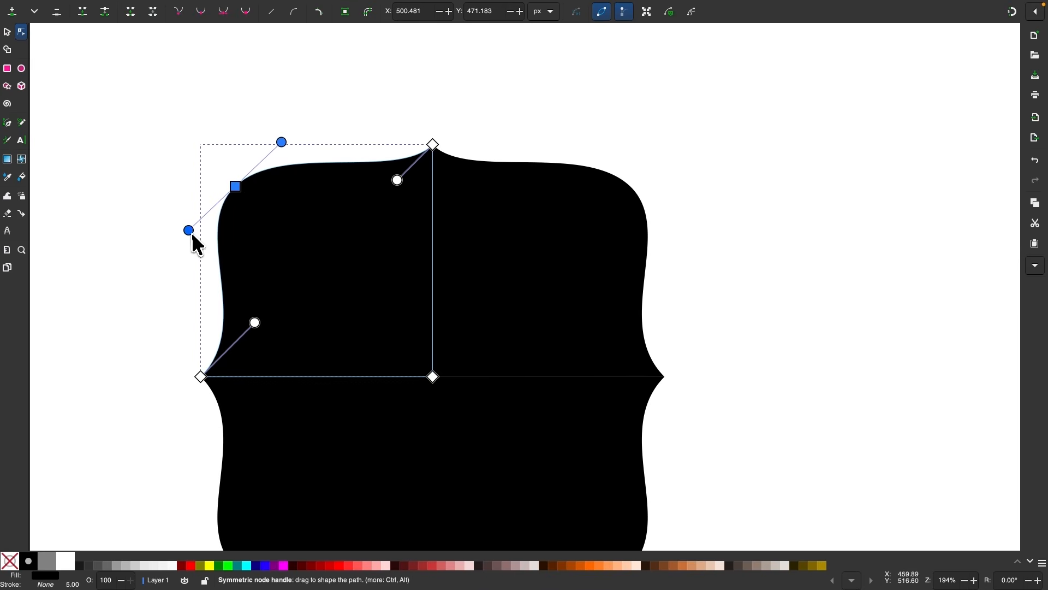
left_click_drag(191, 235, 185, 250)
scroll(185, 245, "down", 2)
scroll(185, 244, "down", 2)
scroll(185, 244, "left", 1)
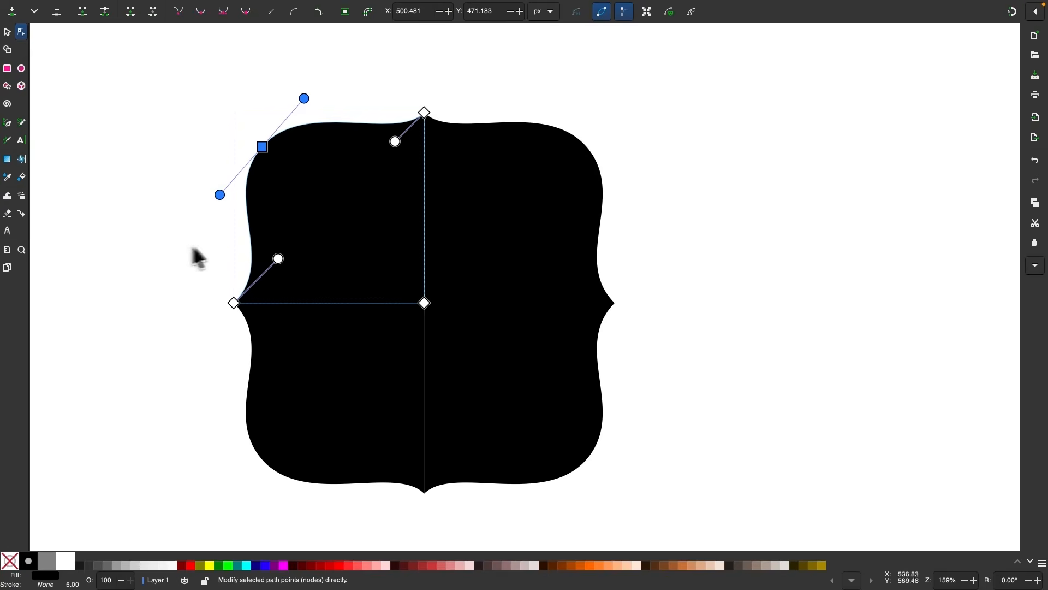
- Fine-tune the curve handles at the side point and the top centre point to deepen the inward curves
scroll(352, 198, "up", 1)
scroll(352, 197, "up", 1)
left_click_drag(243, 253, 243, 256)
left_click_drag(373, 118, 367, 126)
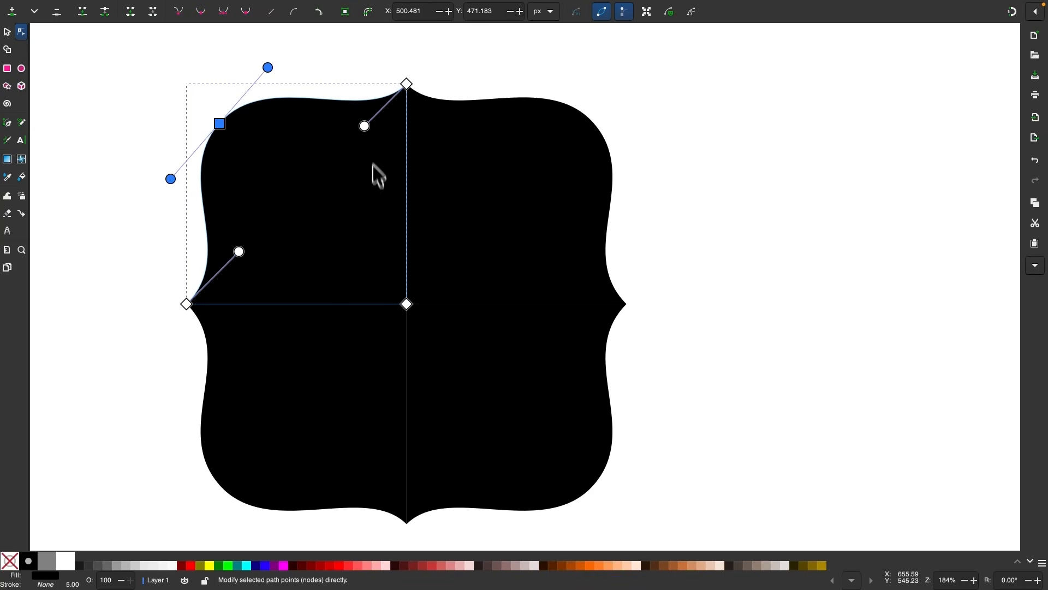
scroll(374, 202, "down", 1)
scroll(376, 199, "up", 2)
scroll(375, 198, "right", 1)
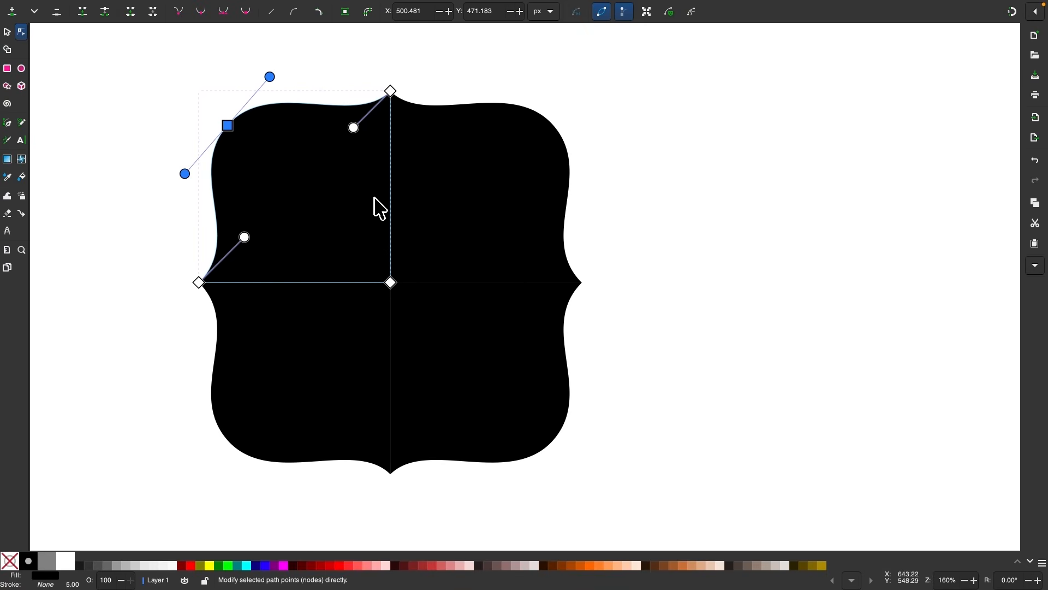
scroll(434, 273, "down", 1)
scroll(442, 277, "right", 1)
left_click_drag(675, 478, 155, 101)
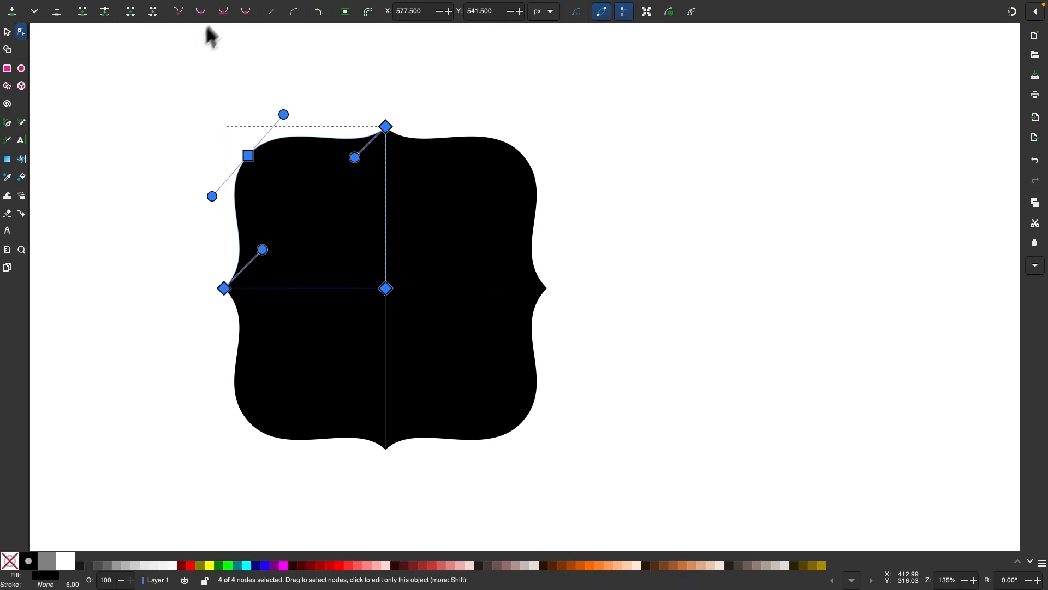
mouse_move(231, 8)
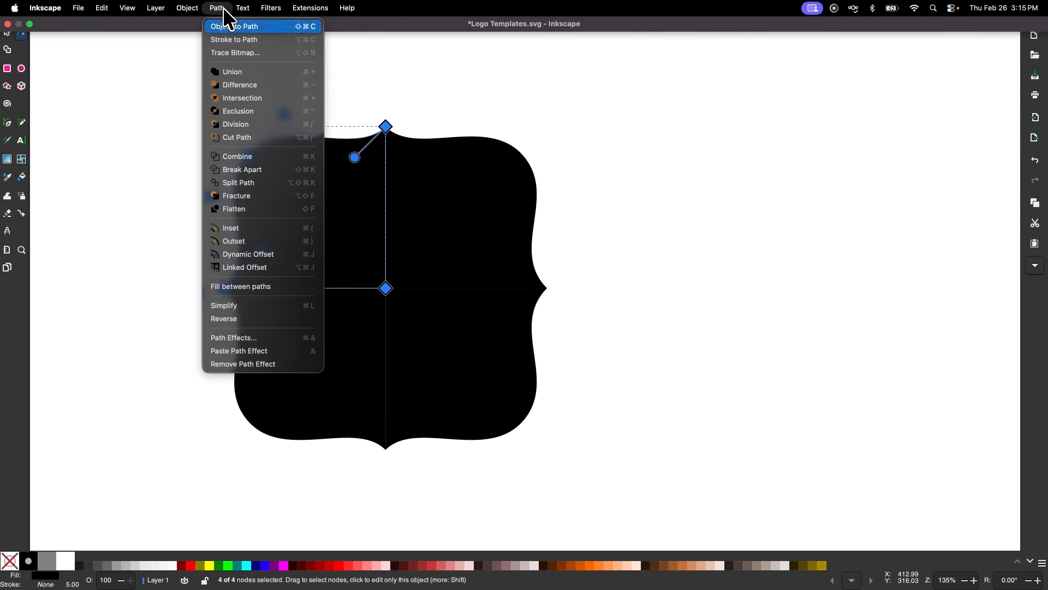
left_click(238, 73)
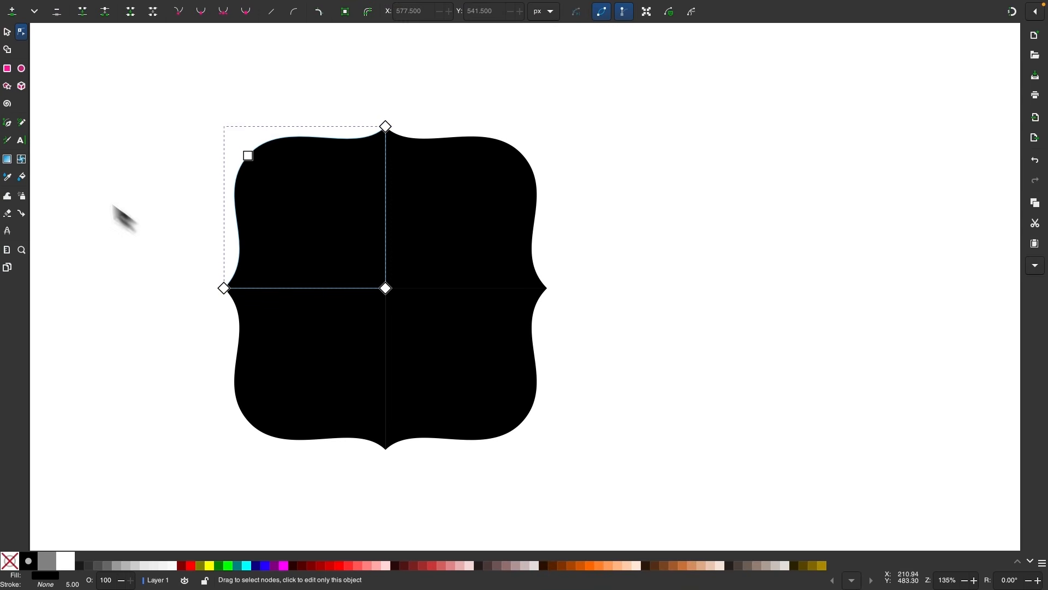
- Select the original path together with all its clones and unite them into a single shape with Union
left_click(7, 31)
left_click_drag(688, 505, 92, 53)
mouse_move(278, 12)
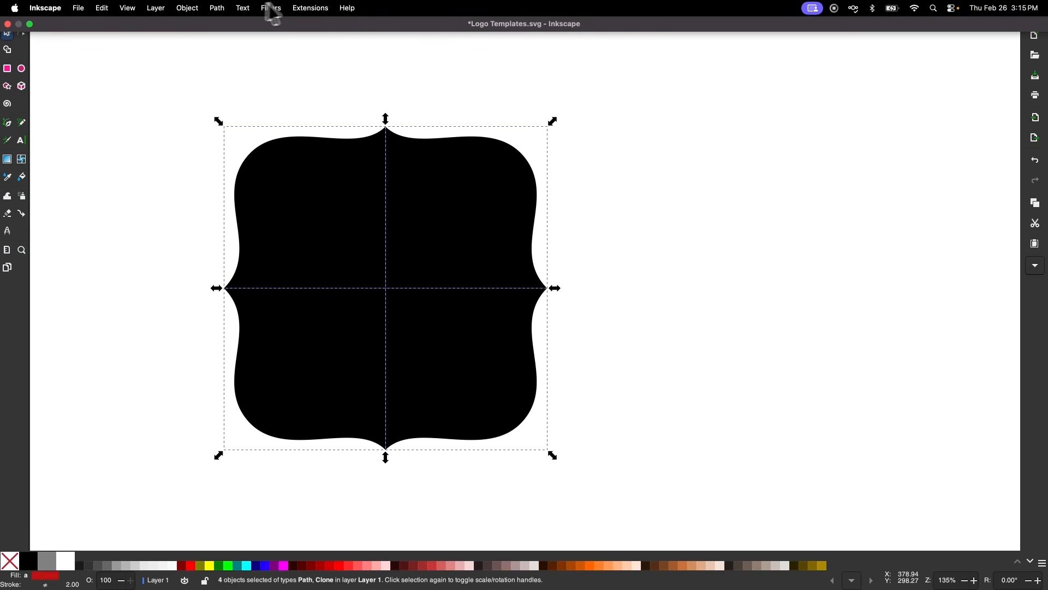
left_click(217, 8)
left_click(236, 70)
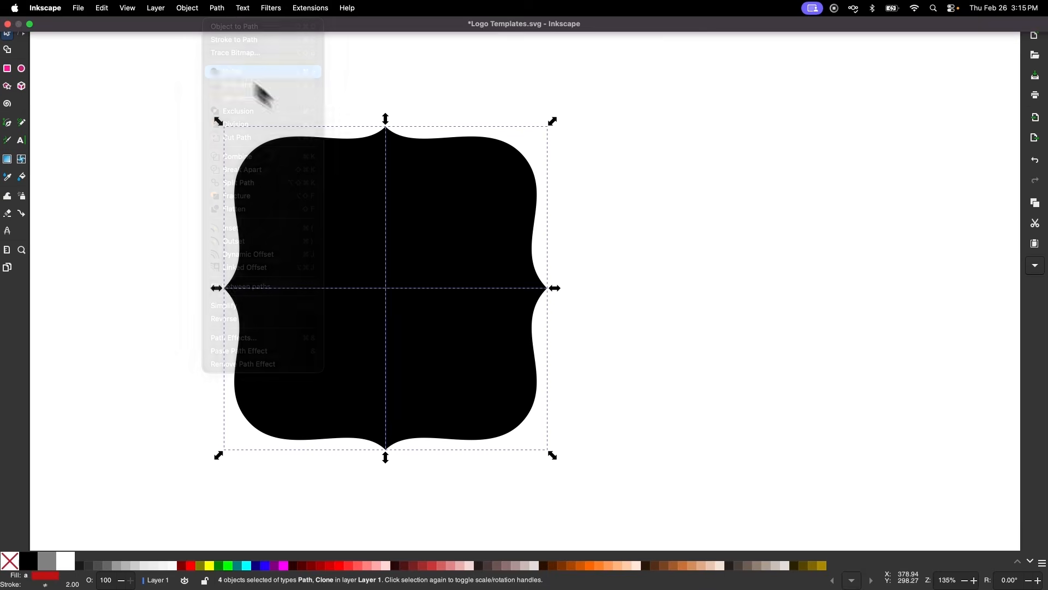
scroll(421, 370, "up", 3, "ctrl")
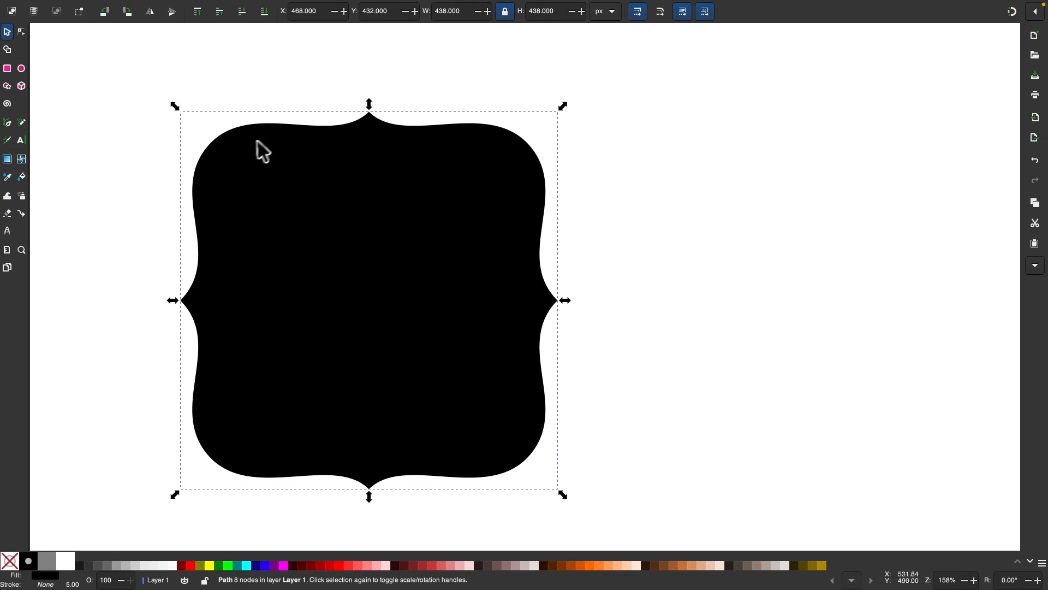
- Duplicate the united badge shape and give the duplicate a white stroke with no fill
right_click(360, 222)
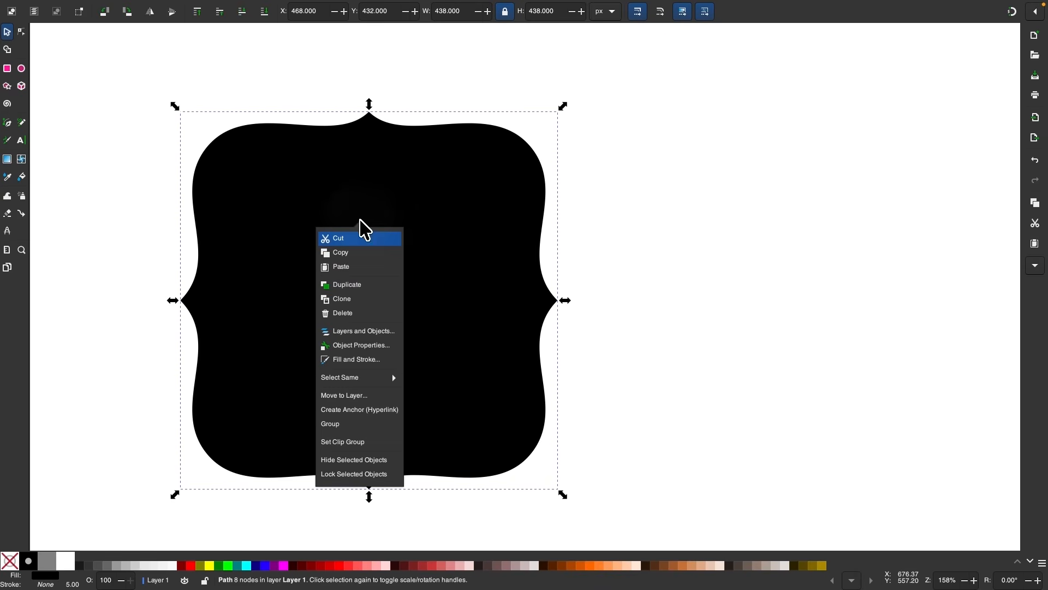
left_click(358, 284)
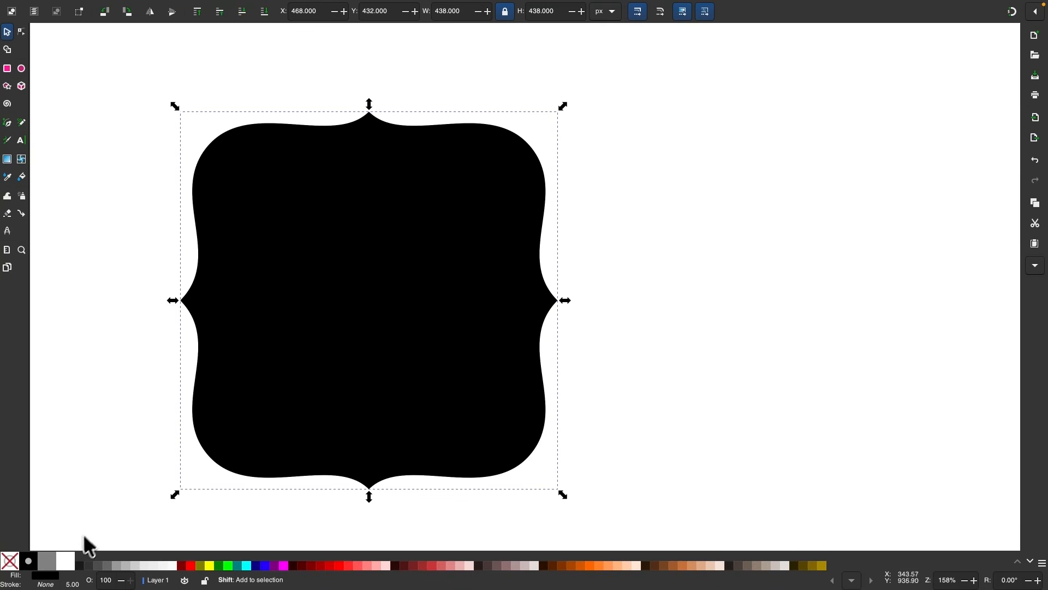
left_click(66, 562, "shift")
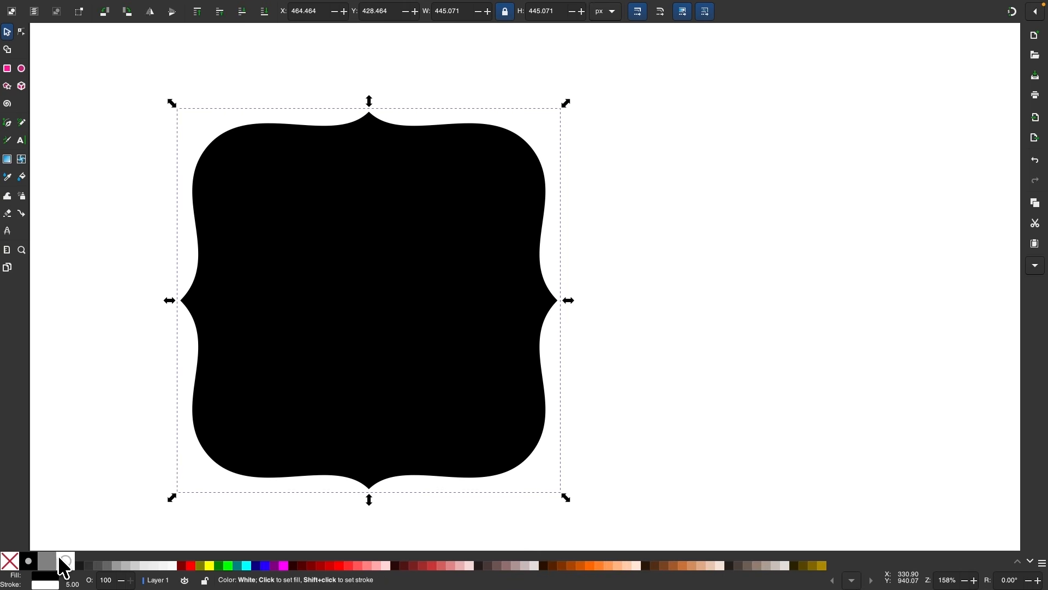
left_click(16, 568)
scroll(383, 279, "right", 1)
scroll(384, 279, "down", 1)
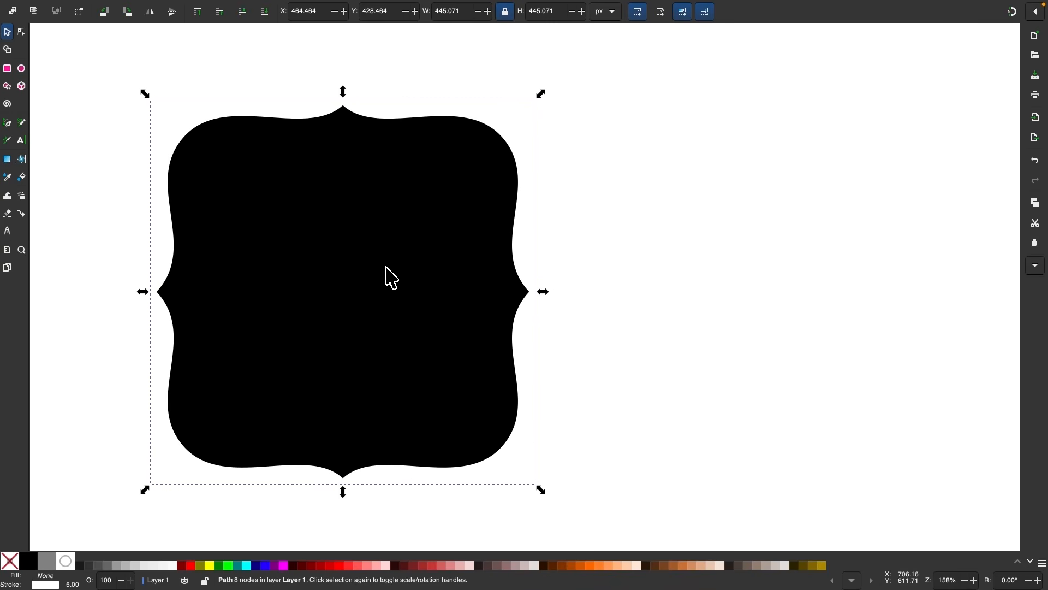
scroll(392, 278, "right", 1)
scroll(391, 278, "up", 1)
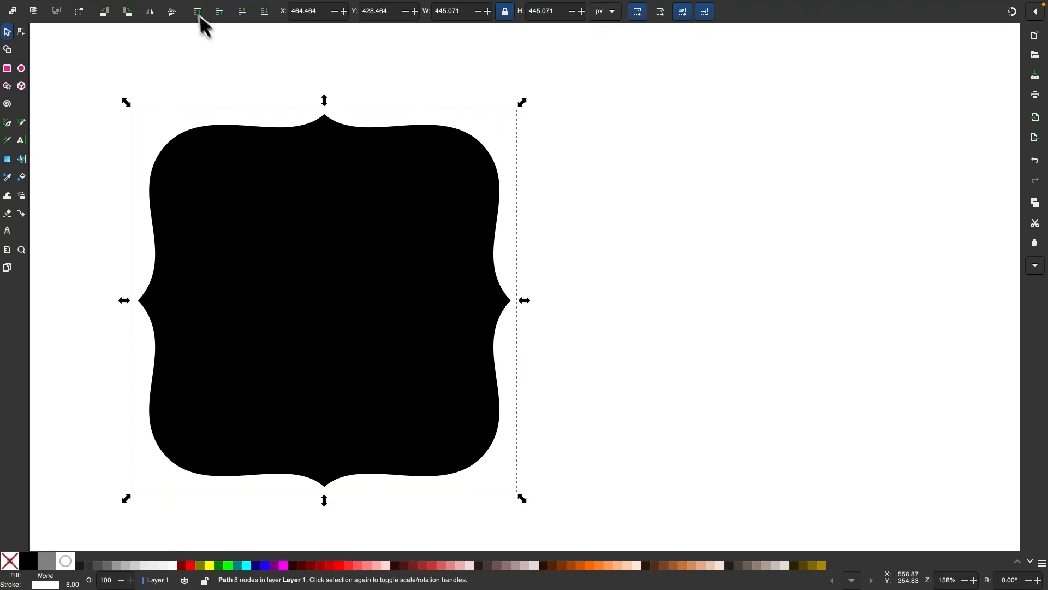
- Add the Offset live path effect to the white-outlined duplicate
left_click(217, 9)
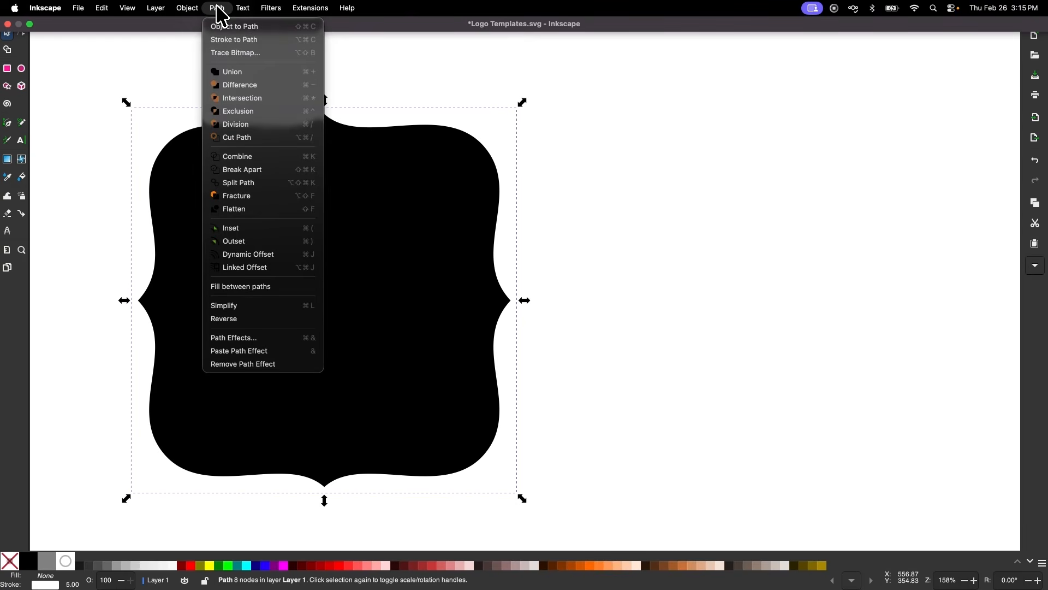
left_click(236, 338)
scroll(309, 300, "left", 3)
scroll(309, 300, "down", 1)
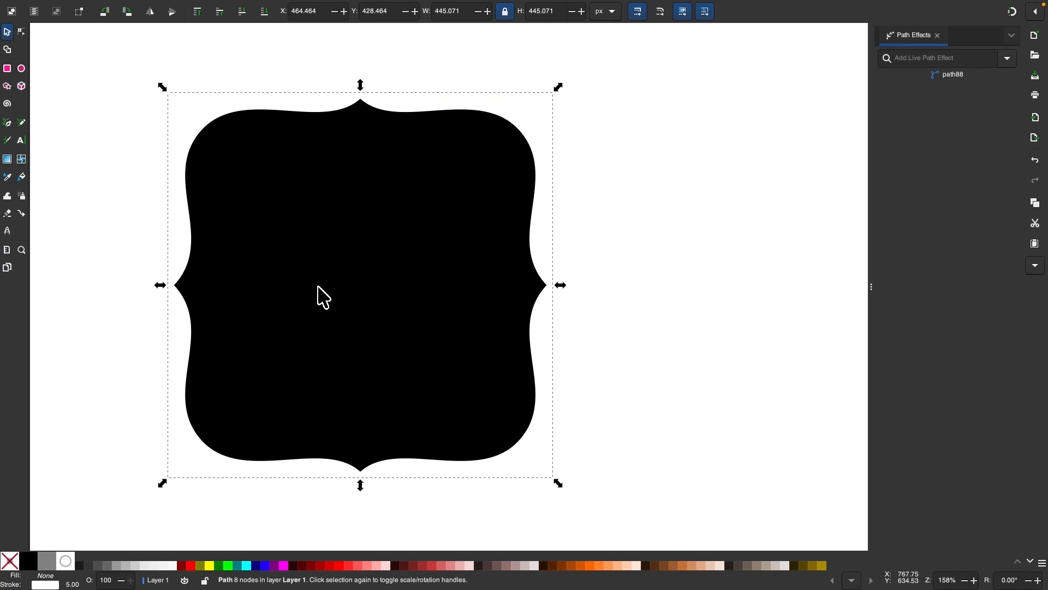
left_click(1007, 60)
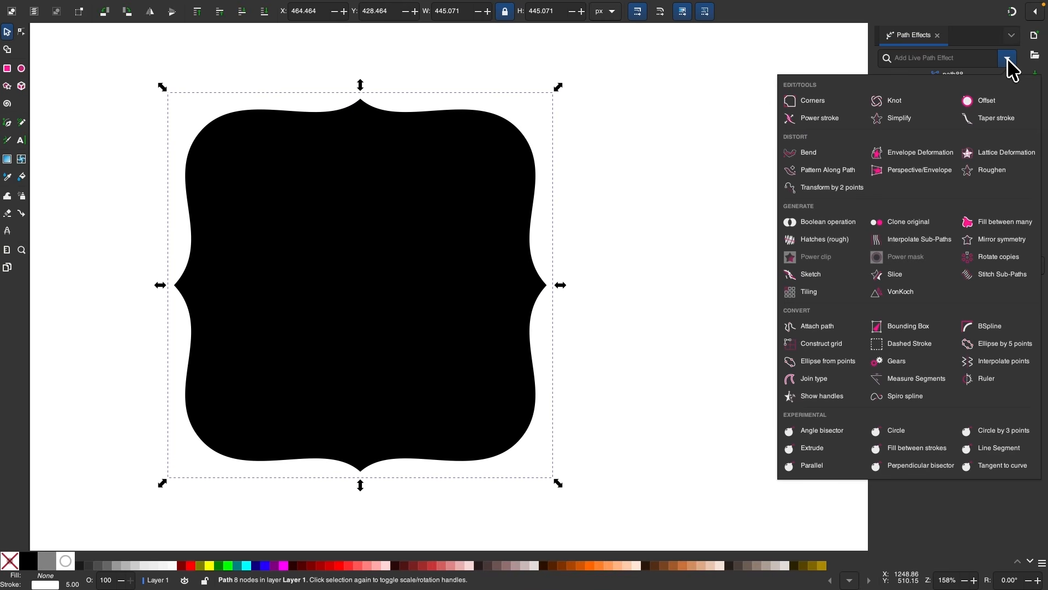
left_click(982, 103)
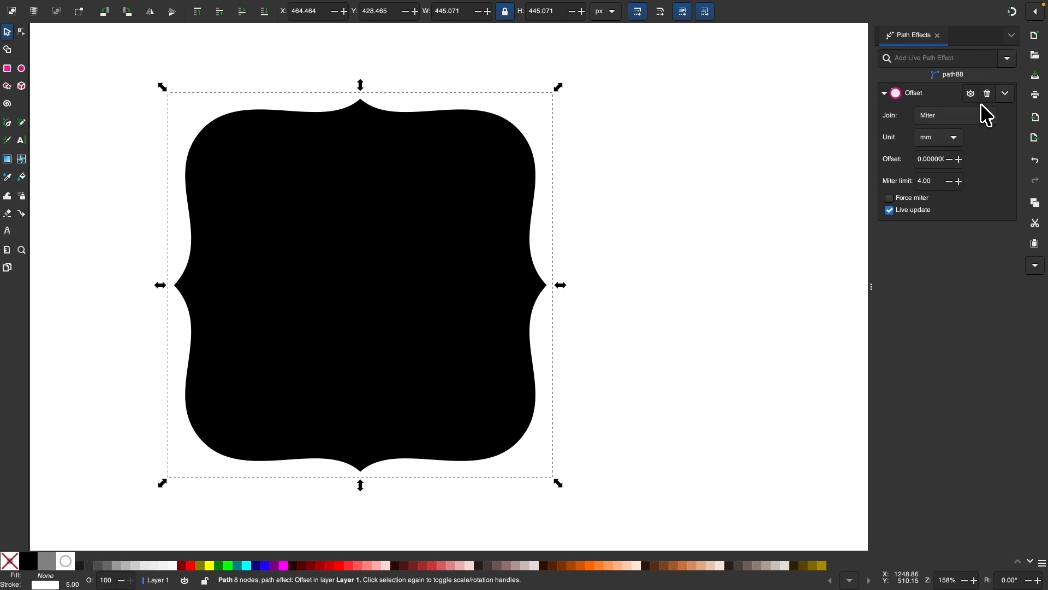
- Offset the white outline inward by about 4.2 mm so it forms an inner border, then select it as an object
left_click(21, 33)
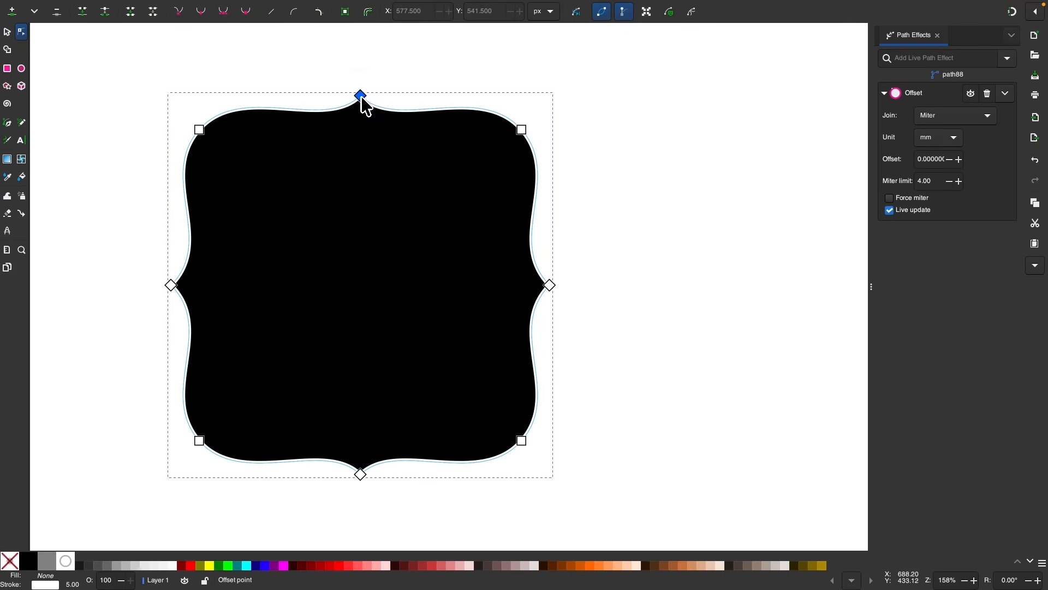
left_click_drag(362, 99, 365, 117)
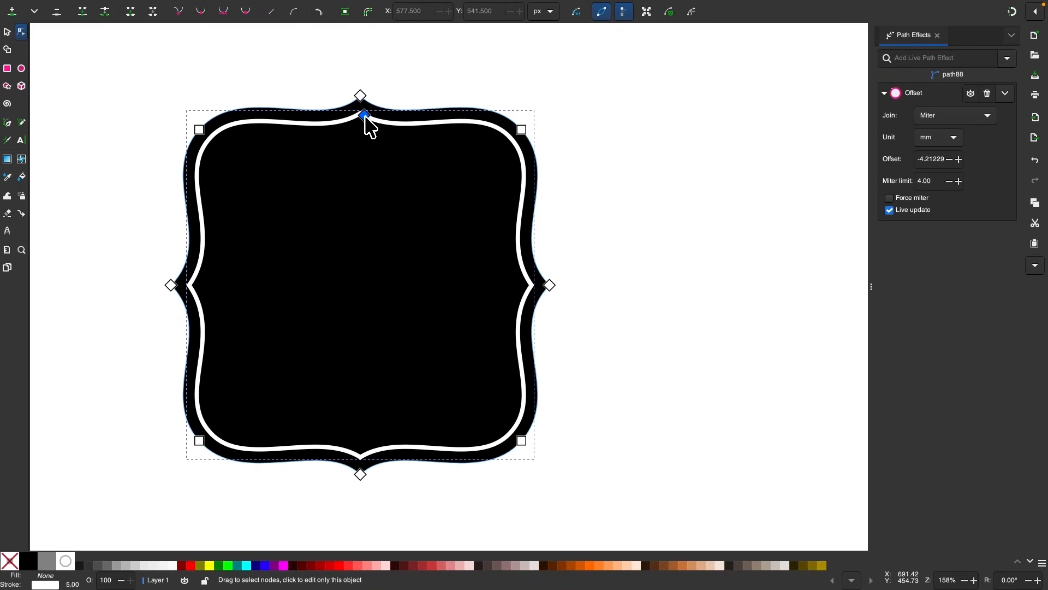
left_click(7, 31)
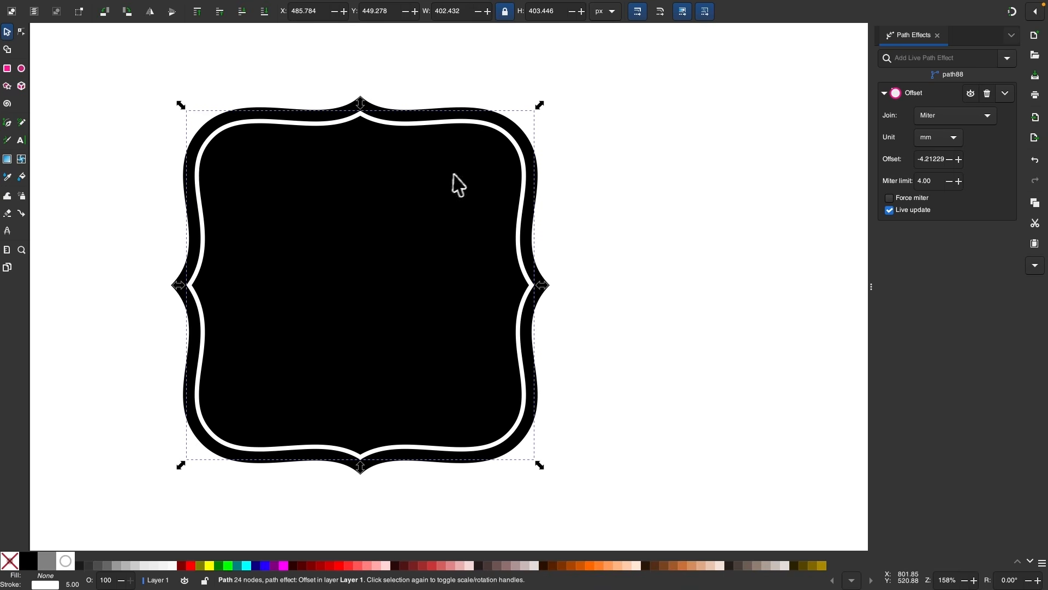
- Set the white inner outline's stroke width to 5.6 px
left_click(46, 584)
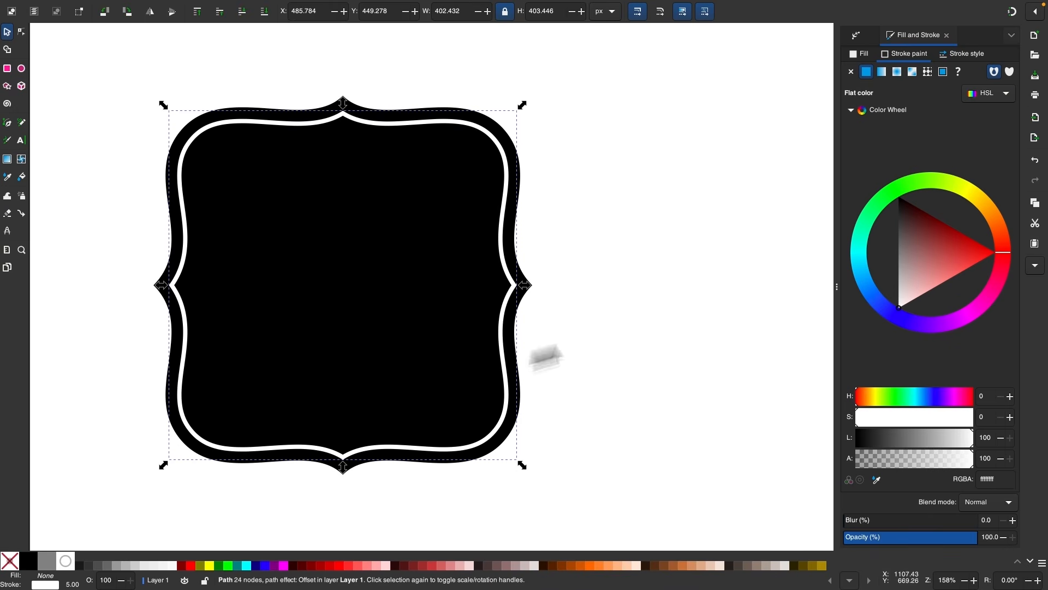
left_click(961, 59)
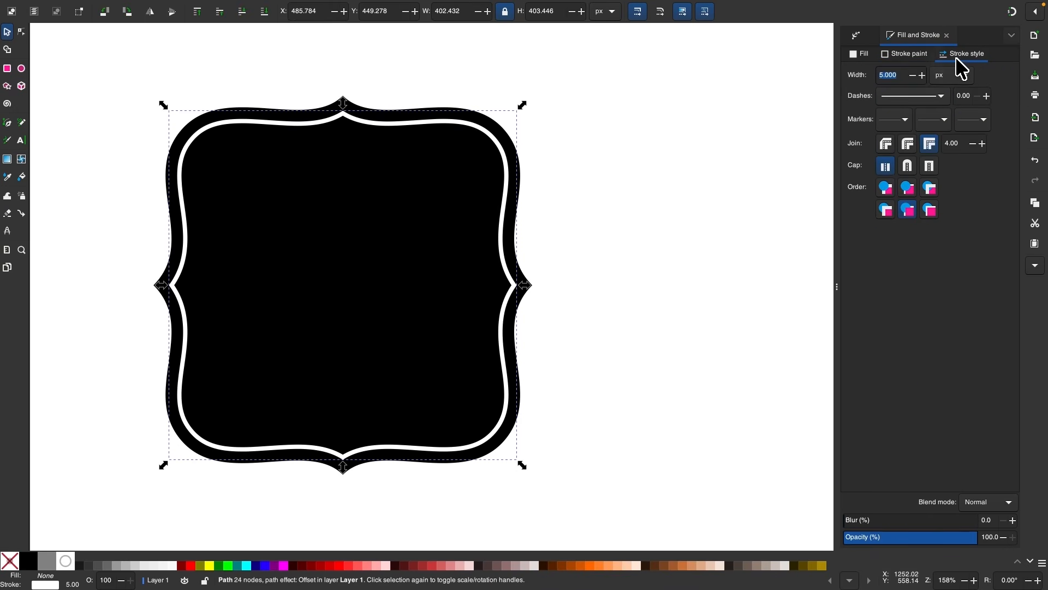
type("2.1")
key("Return")
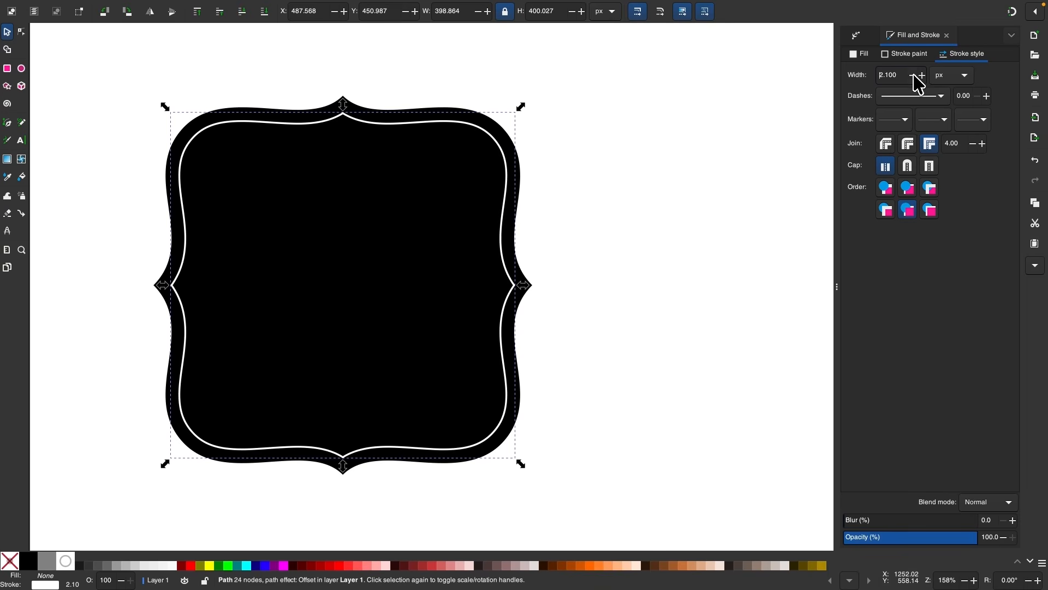
left_click(922, 75)
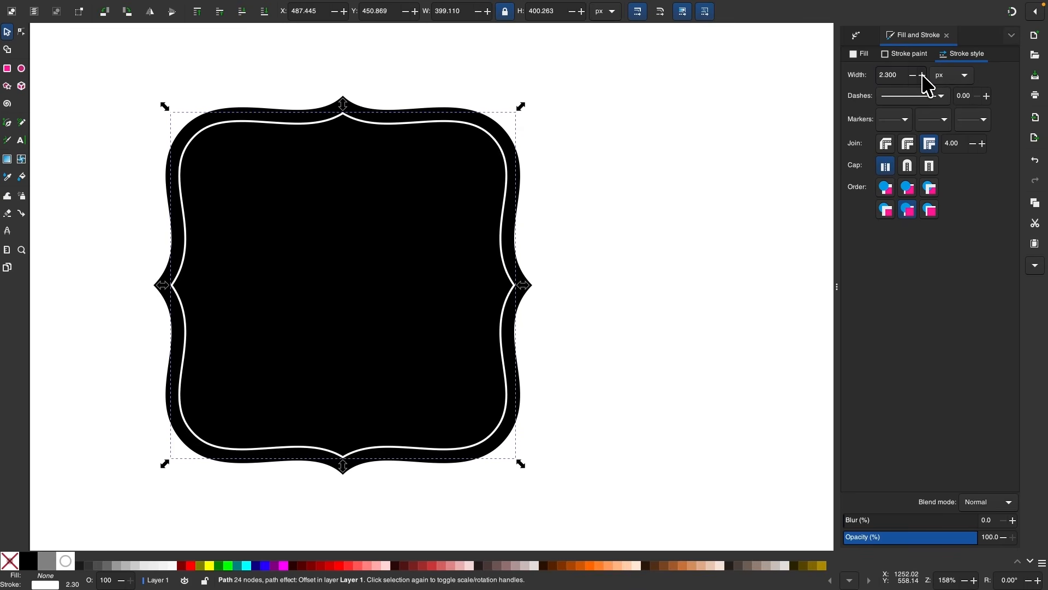
- Fine-tune the white outline's inward offset and convert the outline to a plain path without the live effect
left_click(21, 32)
left_click_drag(343, 115, 344, 115)
scroll(331, 188, "up", 1)
scroll(330, 187, "left", 1)
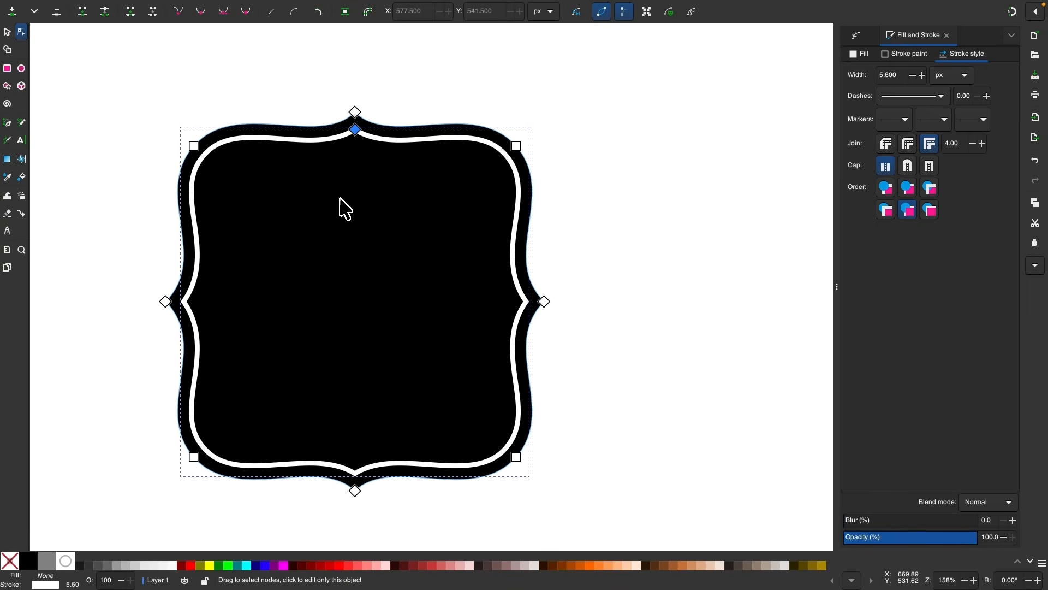
scroll(346, 209, "down", 1)
scroll(345, 209, "left", 1)
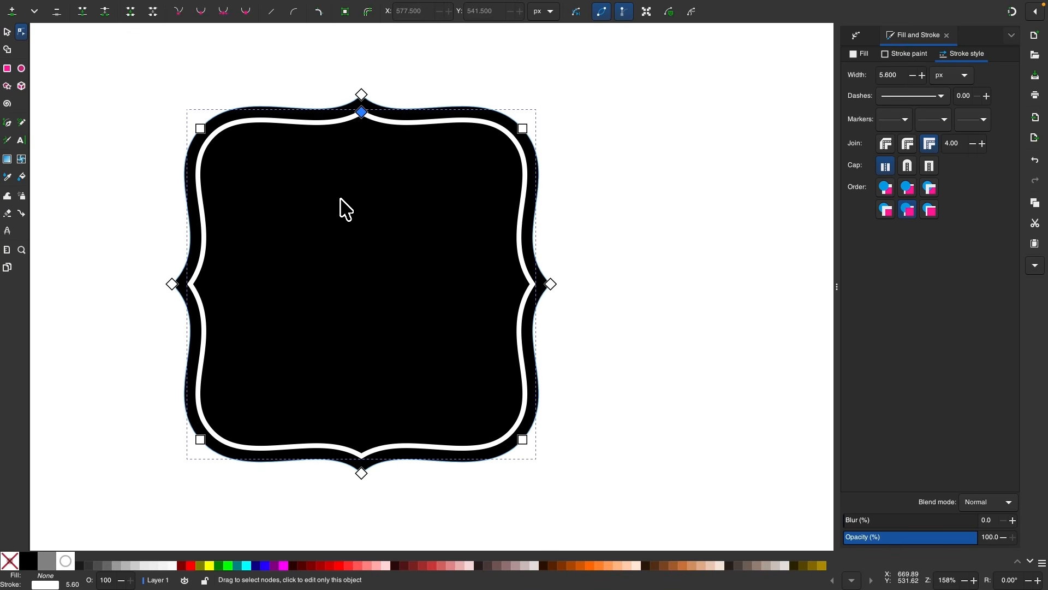
left_click(352, 26)
left_click(7, 32)
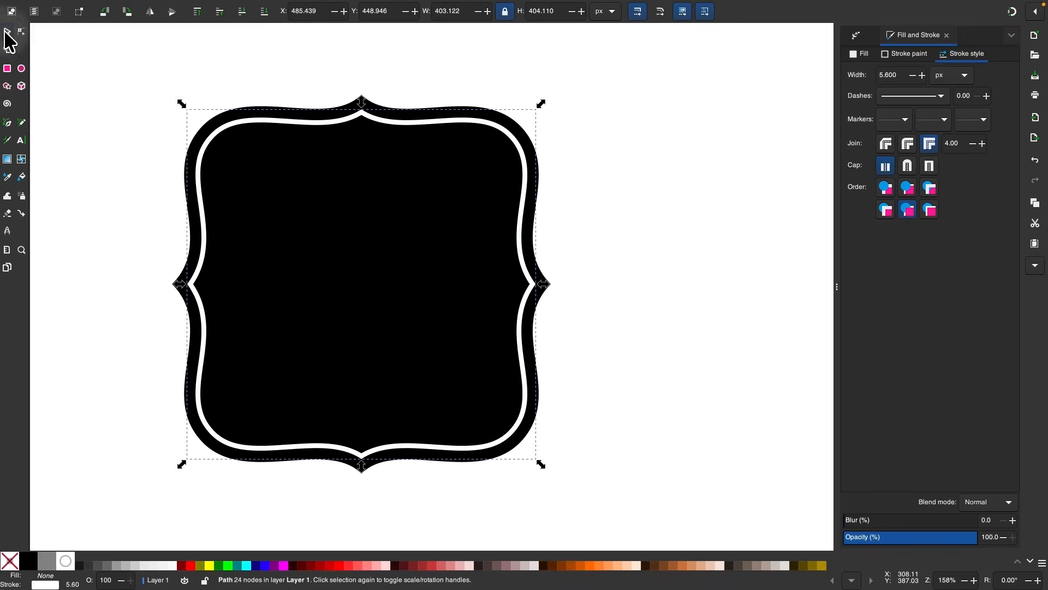
- Examine the finished badge and the six sample badge templates with inset borders
scroll(468, 405, "down", 2)
left_click(649, 410)
scroll(650, 411, "down", 3)
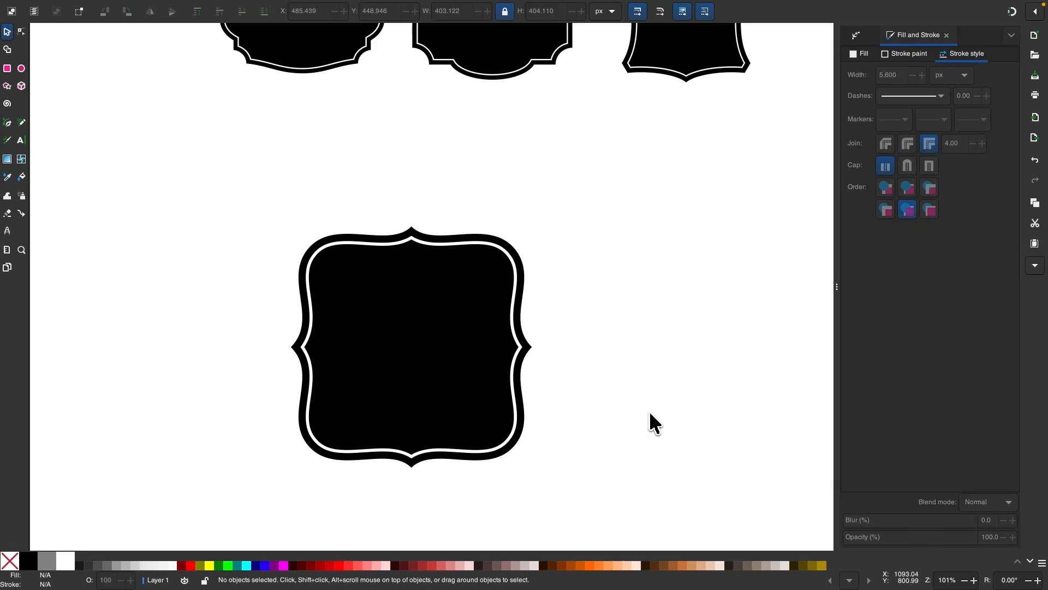
scroll(649, 411, "up", 3)
scroll(620, 344, "up", 3)
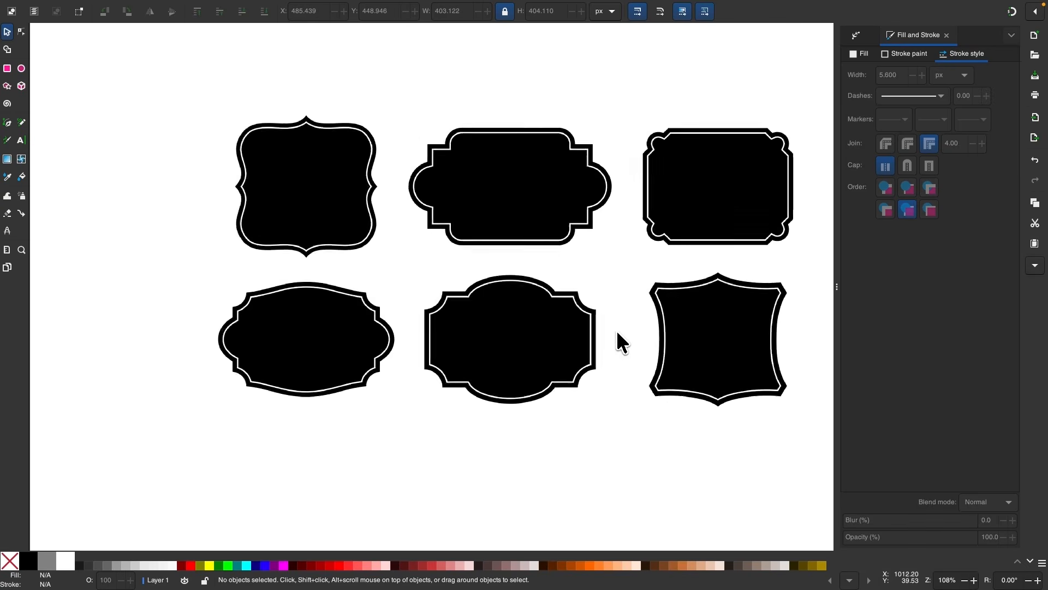
scroll(468, 114, "up", 2)
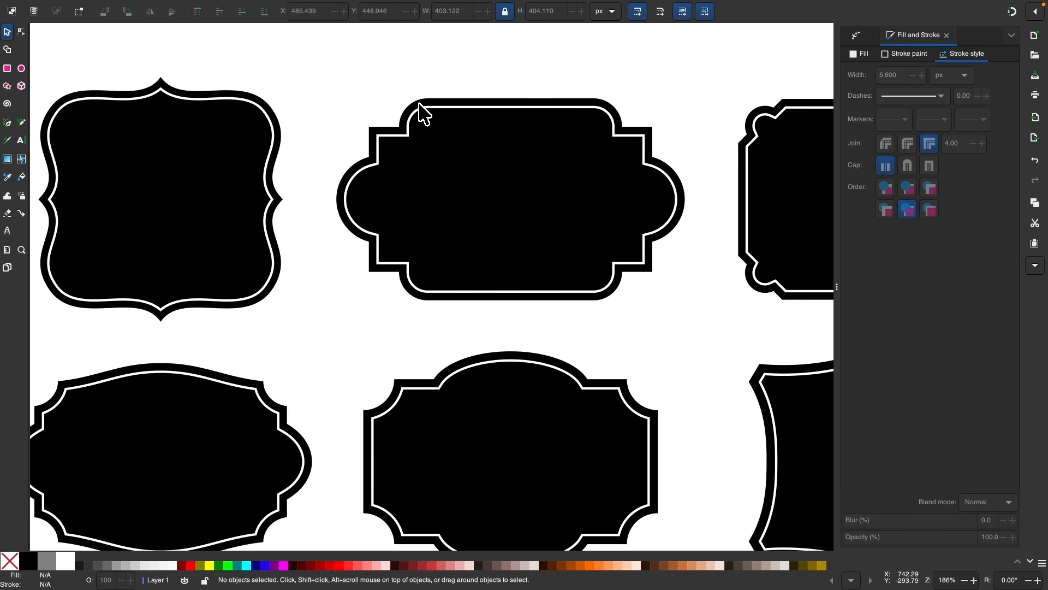
- Delete the finished badge together with its white inner border to clear the drawing area
scroll(388, 186, "down", 2)
scroll(384, 219, "down", 10)
left_click_drag(663, 489, 120, 76)
key("Delete")
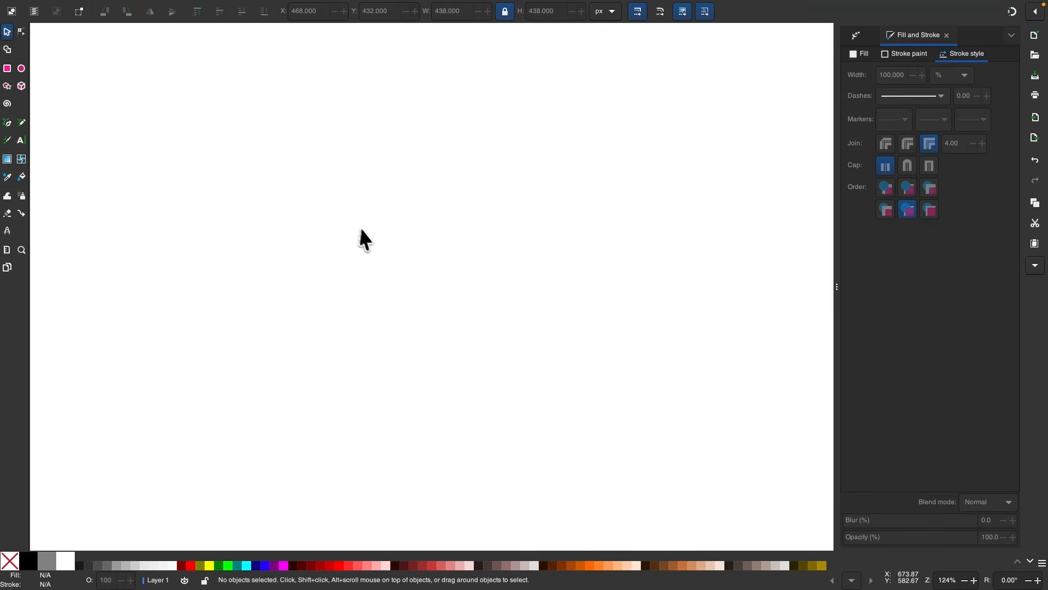
- Draw a square about 207 px wide on the empty canvas and convert it to a path
left_click(7, 68)
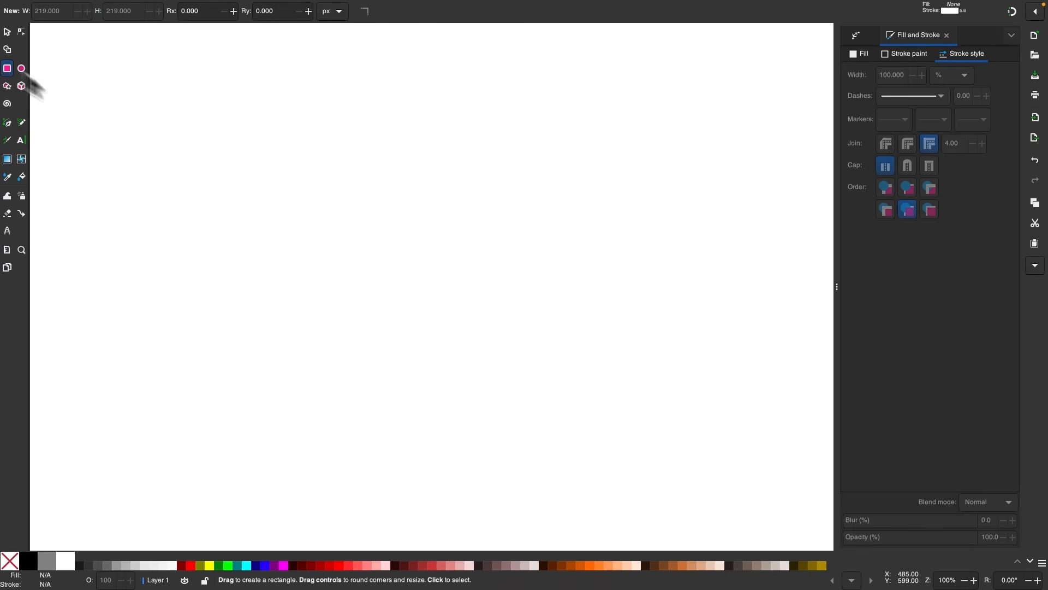
left_click_drag(232, 157, 359, 270)
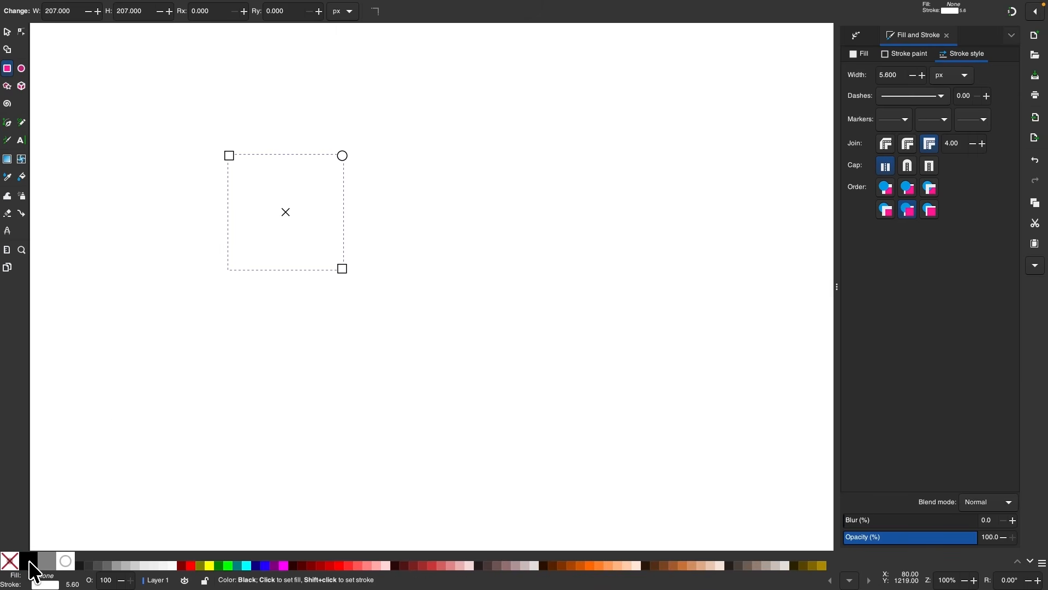
left_click(217, 9)
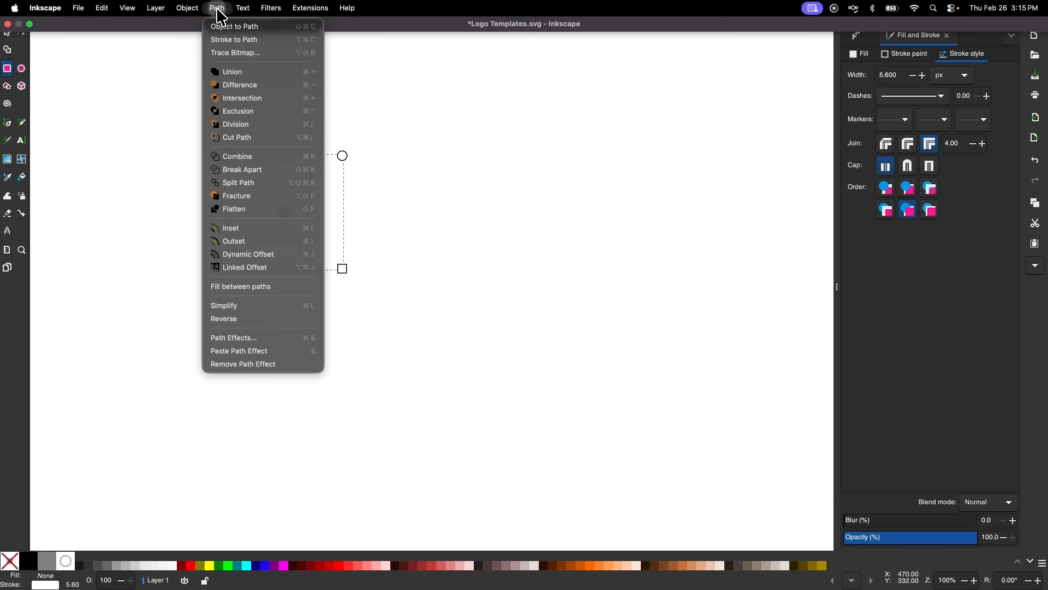
left_click(225, 25)
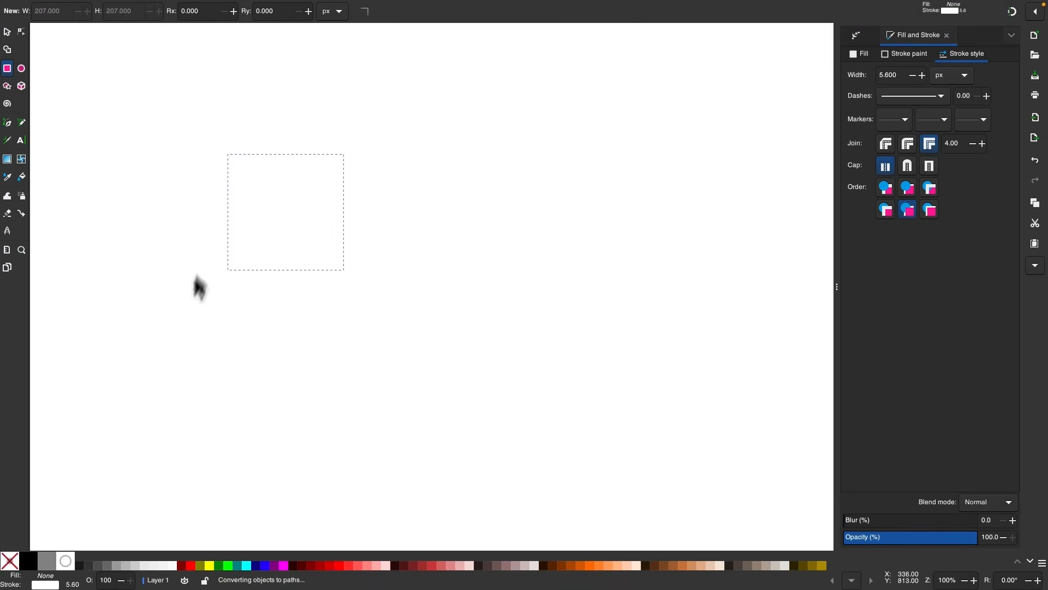
- Fill the square with black, remove its stroke and select it as an object
left_click(28, 560)
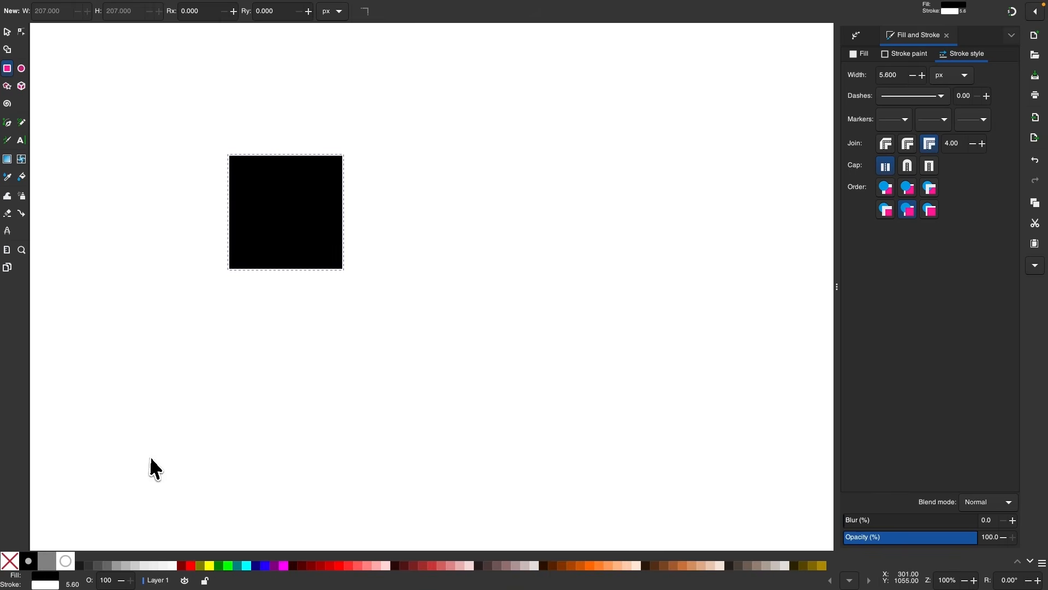
left_click(9, 561, "shift")
left_click(7, 32)
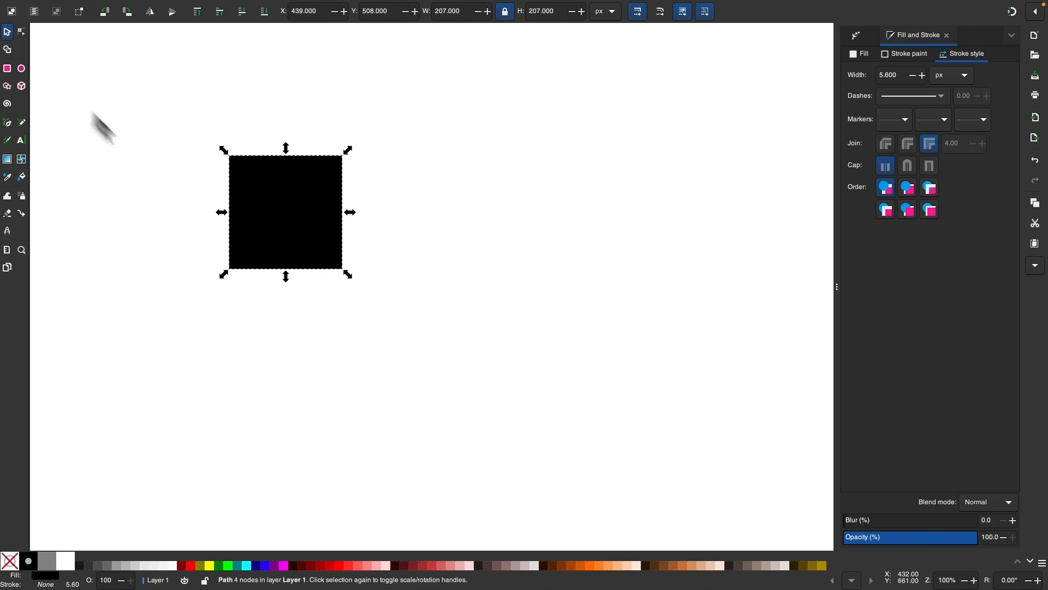
- Create tiled clones of the square in 2 rows and 2 columns with CMM symmetry, then close the dialog
left_click_drag(233, 242, 225, 241)
left_click(103, 9)
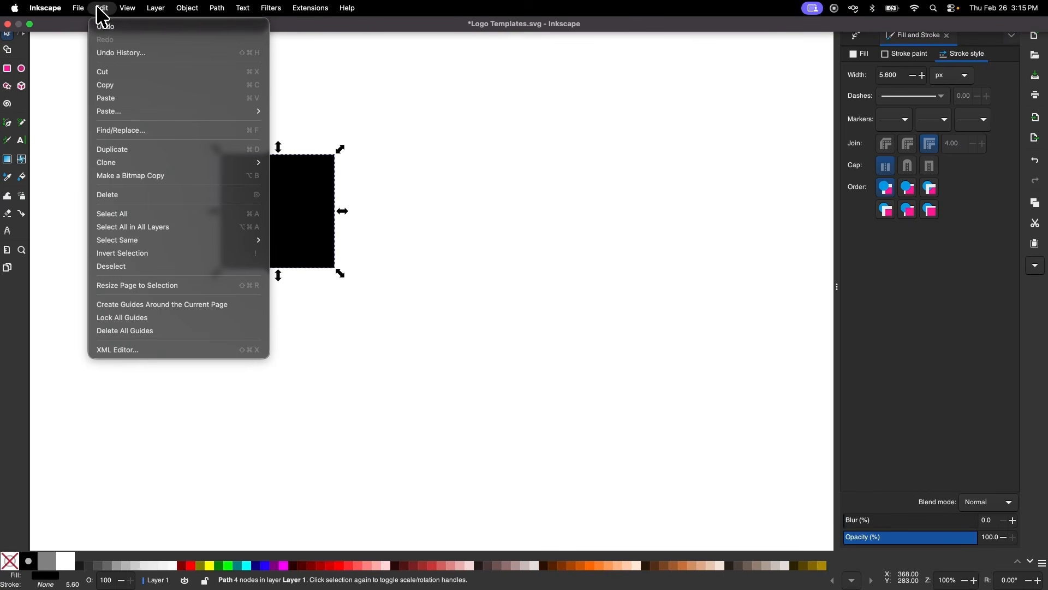
mouse_move(201, 162)
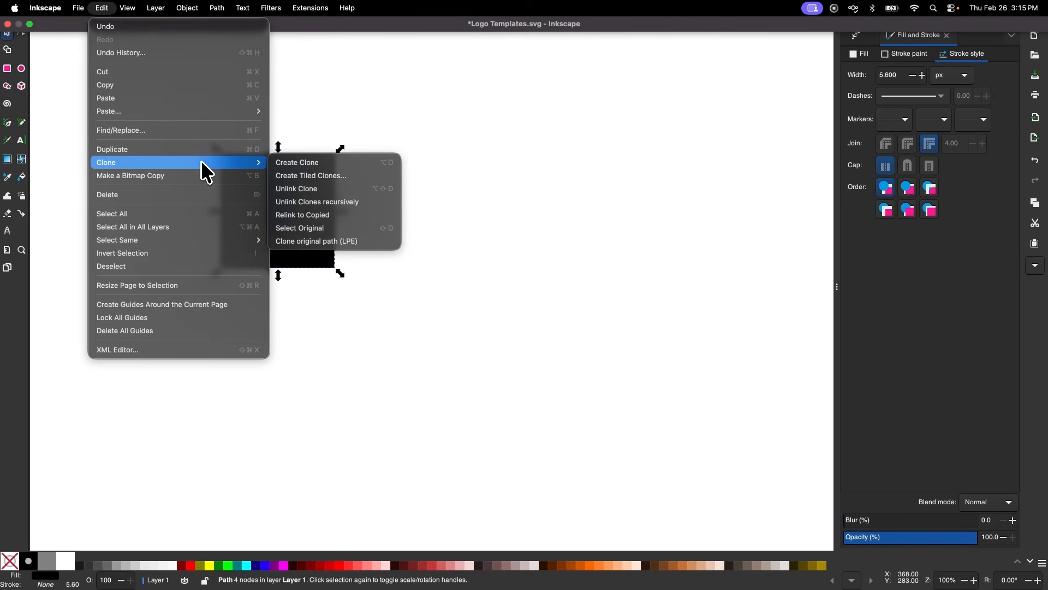
left_click(309, 176)
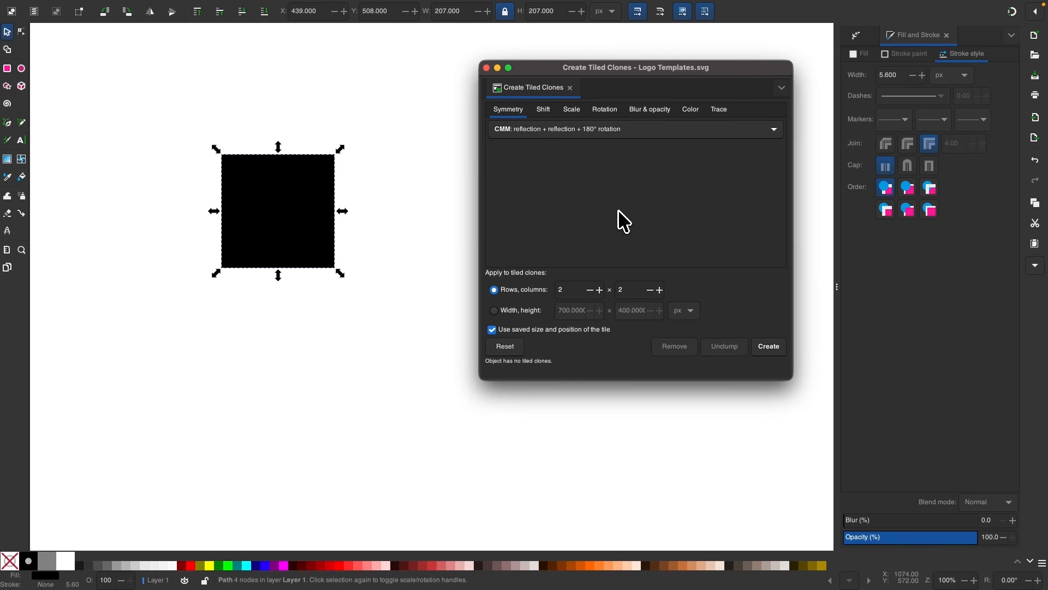
left_click(771, 352)
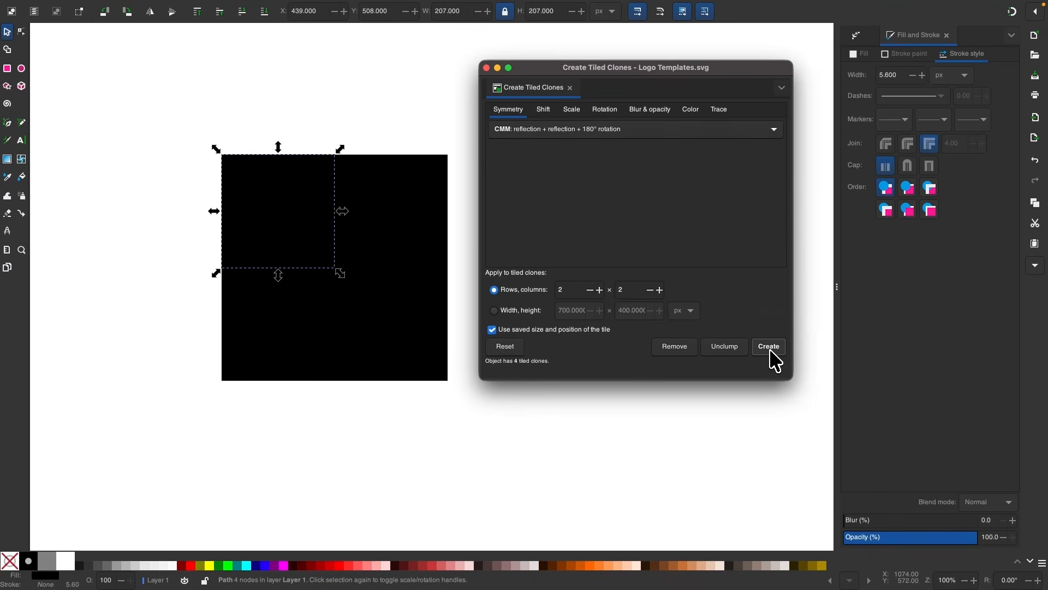
left_click(488, 68)
- Pull the clone lying over the original upper-left square away from the grid and delete it
left_click(449, 228)
left_click(292, 225)
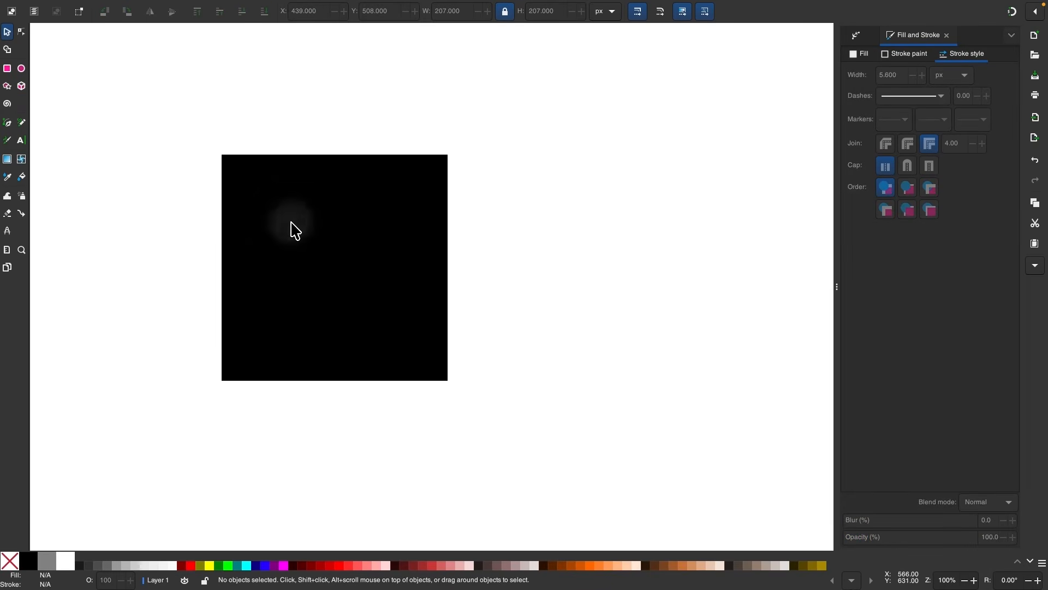
left_click_drag(290, 222, 635, 206)
key("Delete")
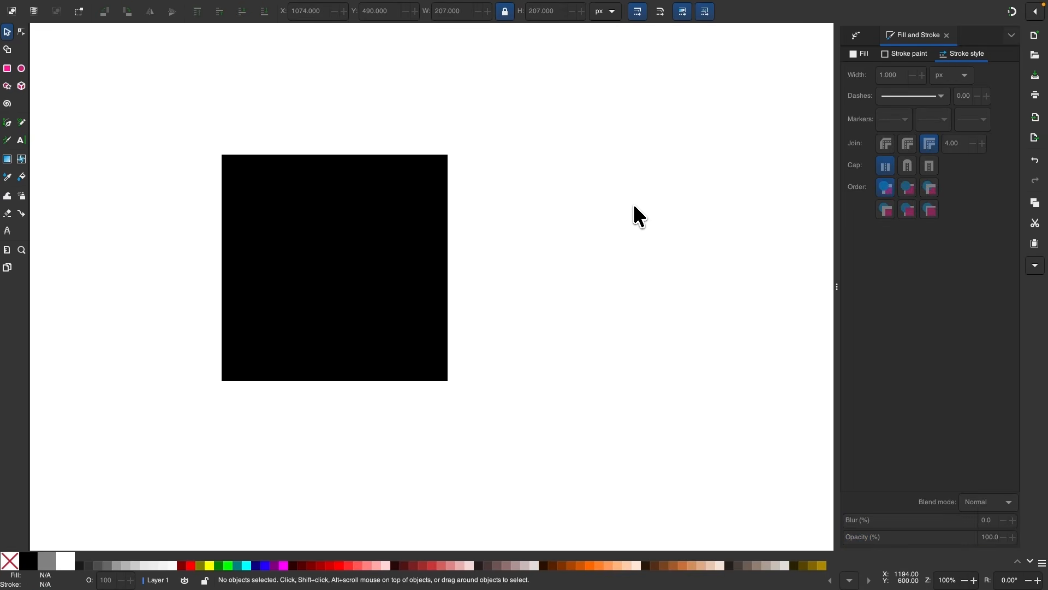
- Enable snapping and draw a rectangle about 135 by 76 px from the vertical centre line across the original tile's top edge
scroll(634, 207, "up", 1)
scroll(633, 204, "left", 10)
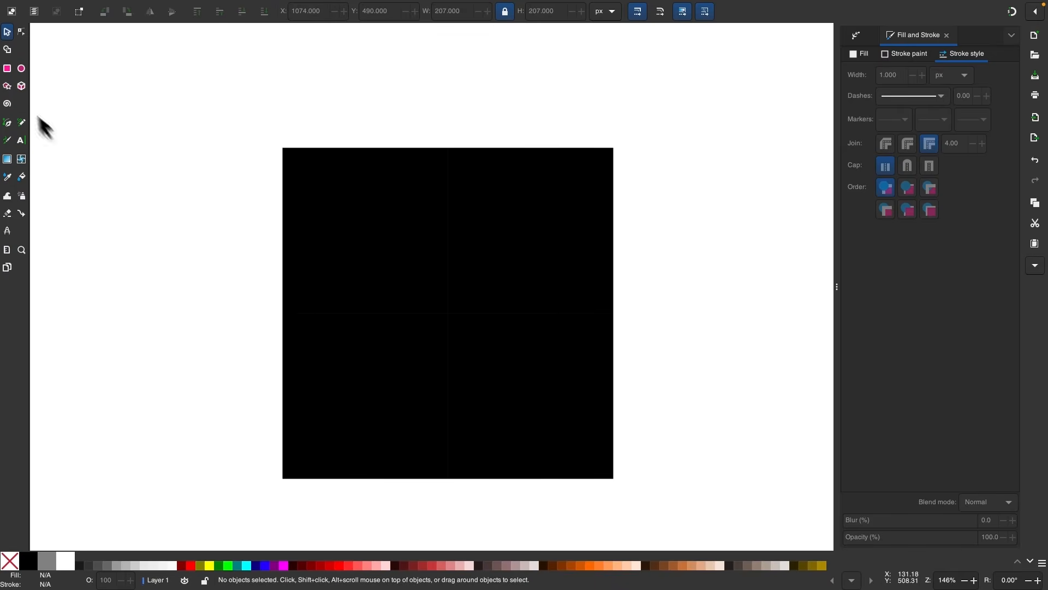
left_click(11, 70)
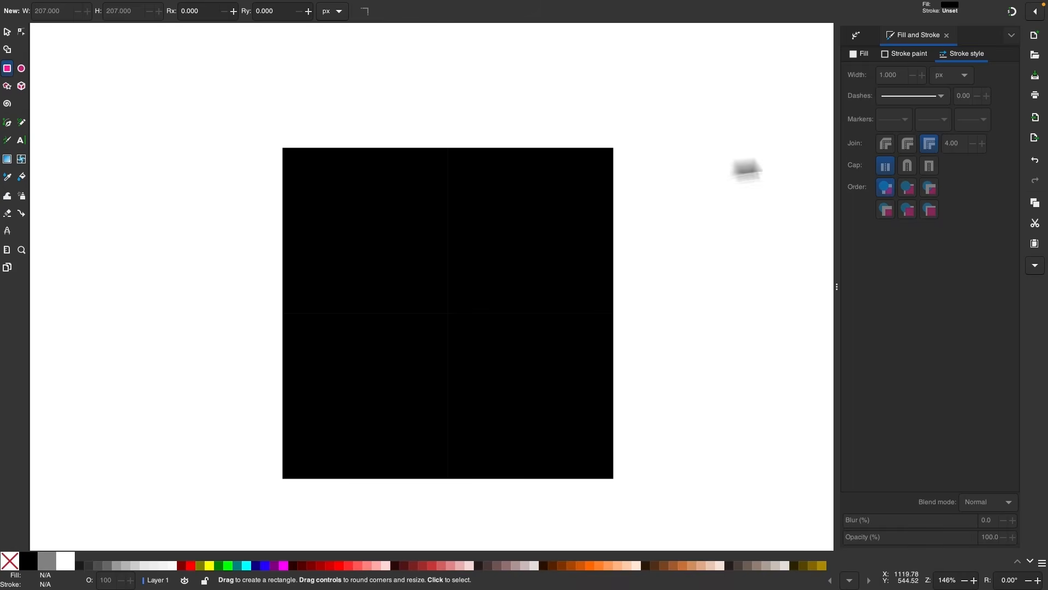
left_click(1015, 13)
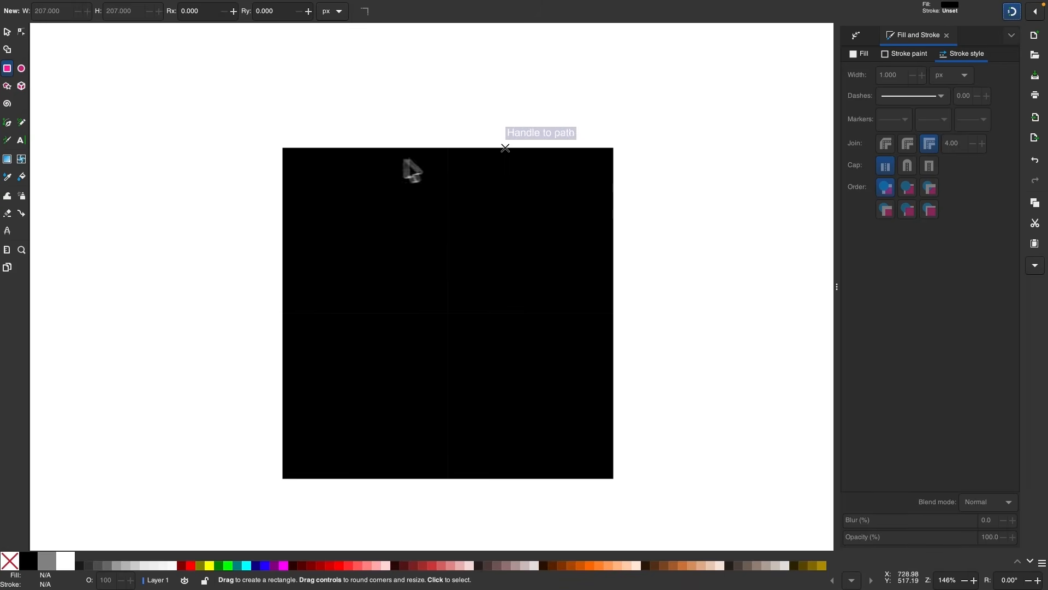
left_click_drag(448, 182, 341, 123)
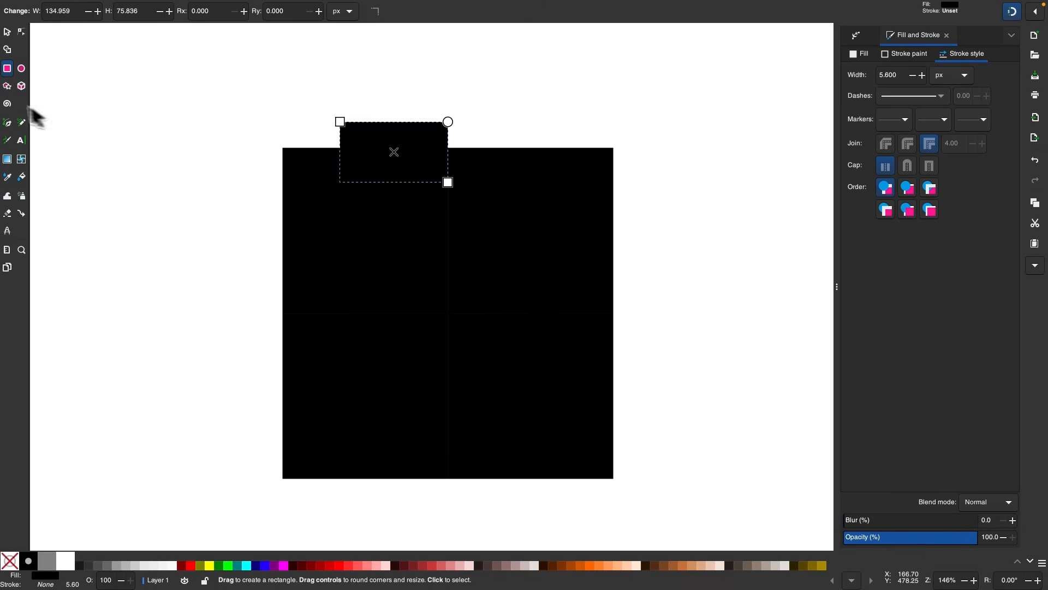
- Unite the new rectangle with the original upper-left tile into one path
left_click(7, 33)
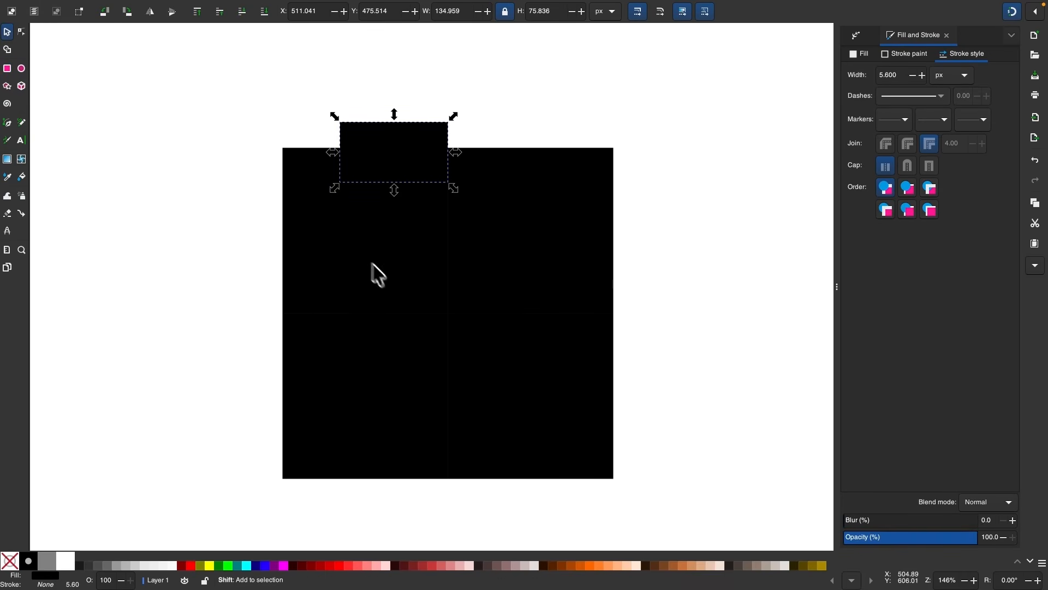
left_click(325, 186, "shift")
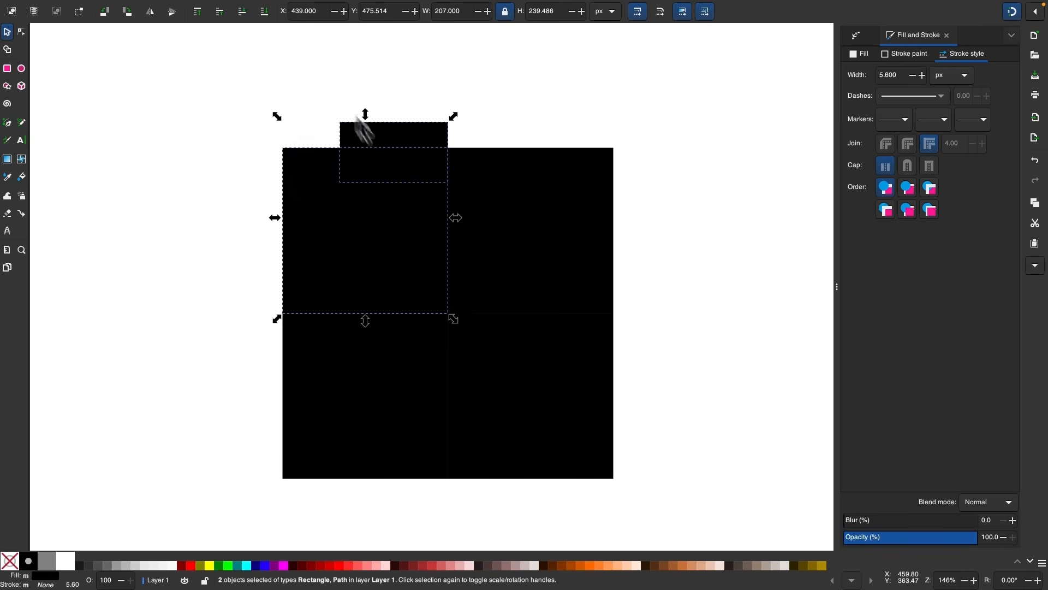
mouse_move(327, 12)
left_click(218, 9)
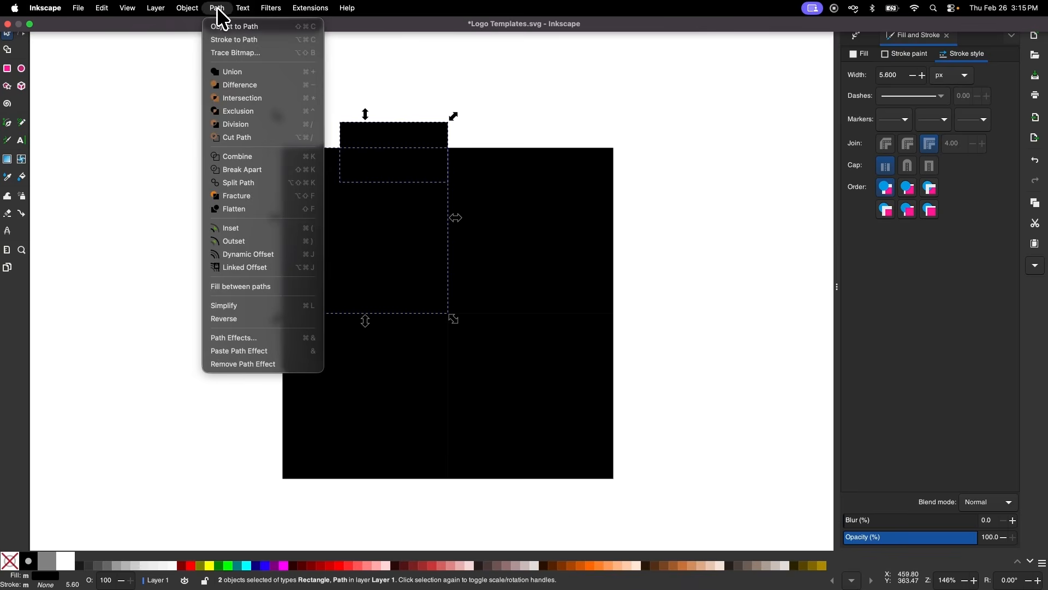
left_click(240, 73)
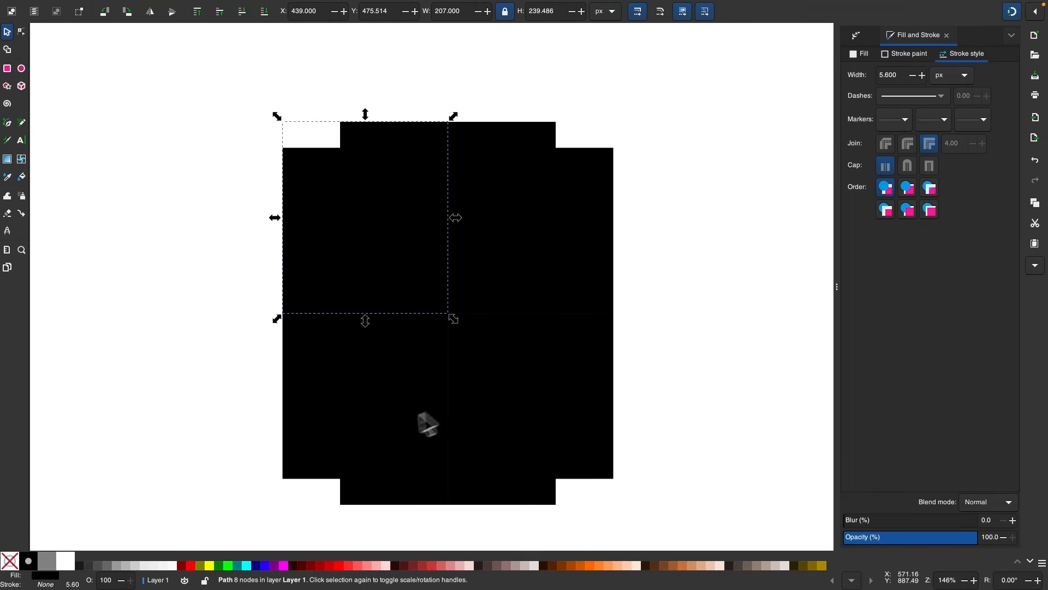
- Draw a circle with a radius of about 70 px in the empty space left of the tiled shape
scroll(330, 235, "up", 1, "ctrl")
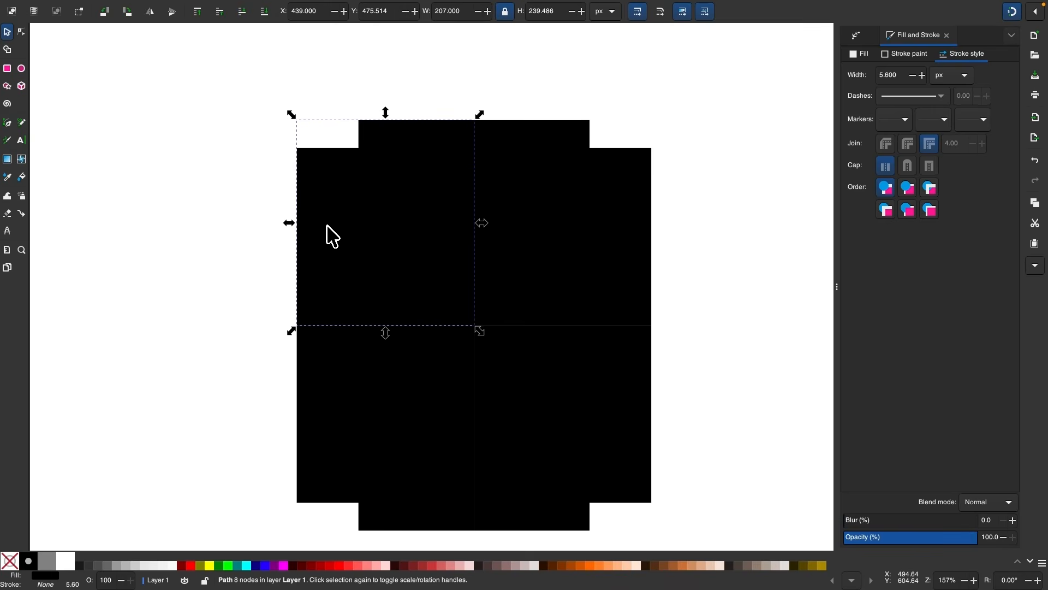
left_click(191, 249)
left_click(22, 68)
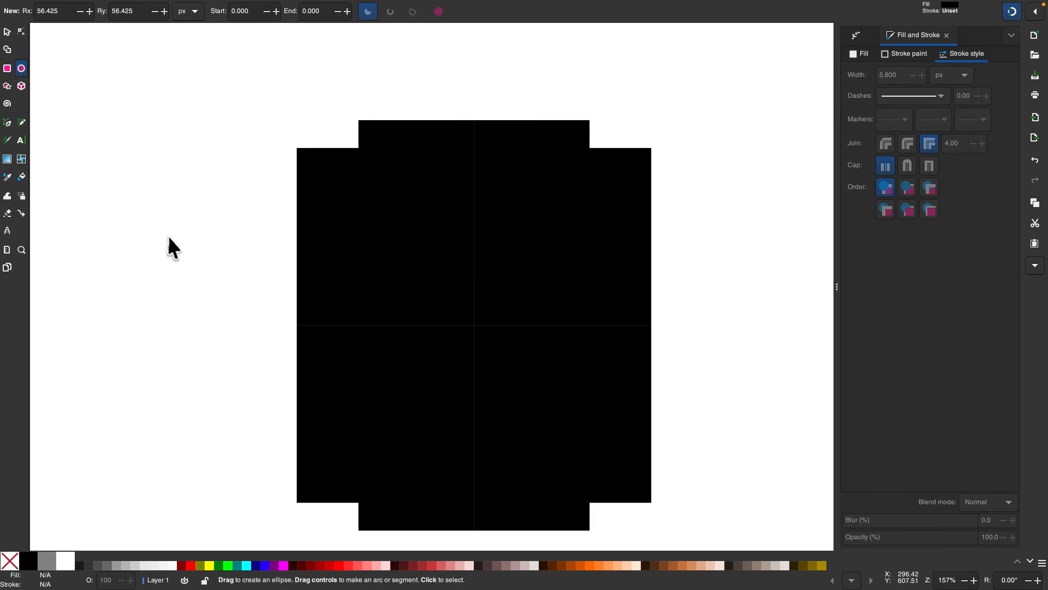
left_click_drag(110, 171, 242, 288)
scroll(235, 310, "left", 3)
scroll(229, 326, "down", 1)
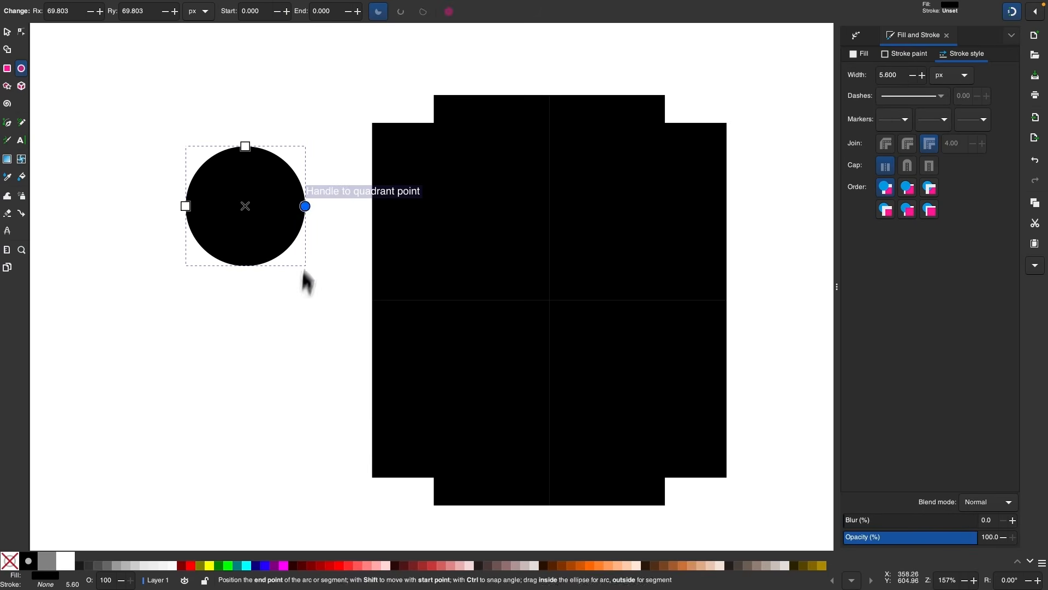
- Reduce the circle to its upper-left quarter slice, with the arc running from 180 to 270 degrees
left_click_drag(304, 206, 232, 104)
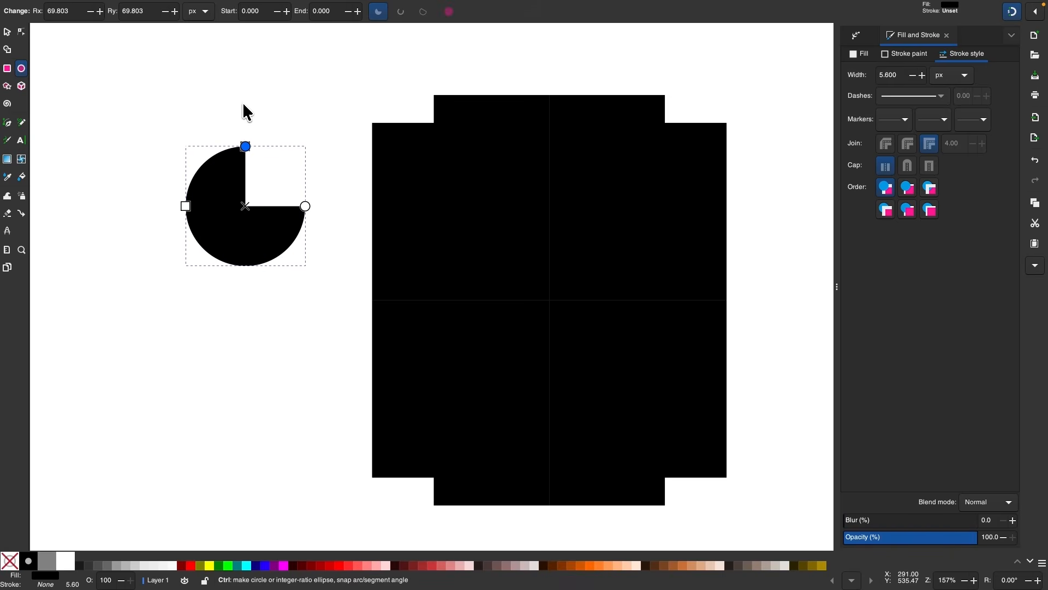
left_click_drag(306, 206, 207, 305)
left_click_drag(221, 221, 218, 264)
left_click_drag(185, 365, 108, 214)
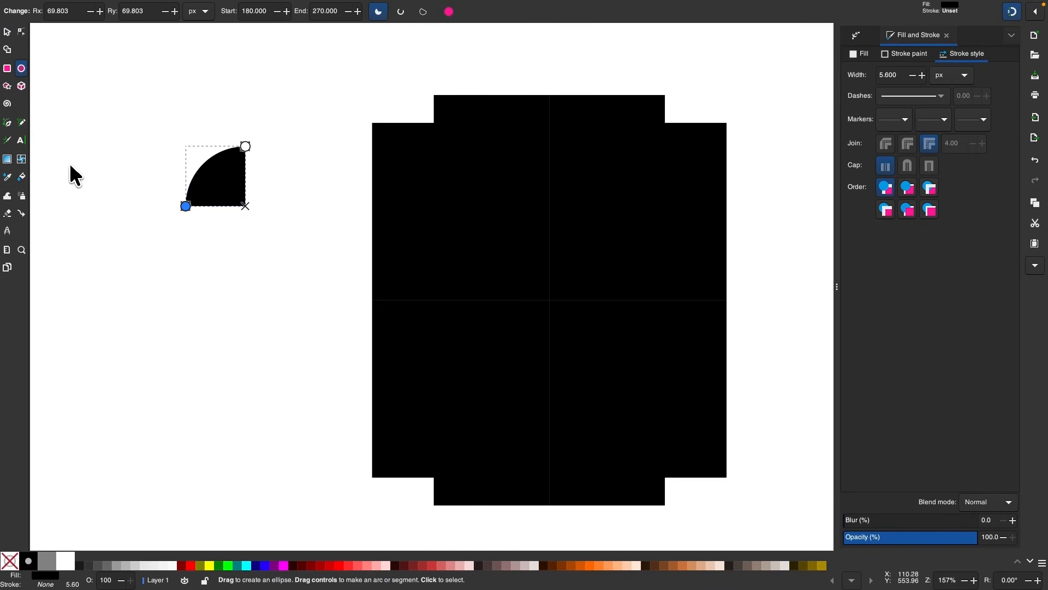
- Select the quarter-circle slice as an object and convert it to a path
left_click(7, 32)
mouse_move(290, 3)
left_click(217, 8)
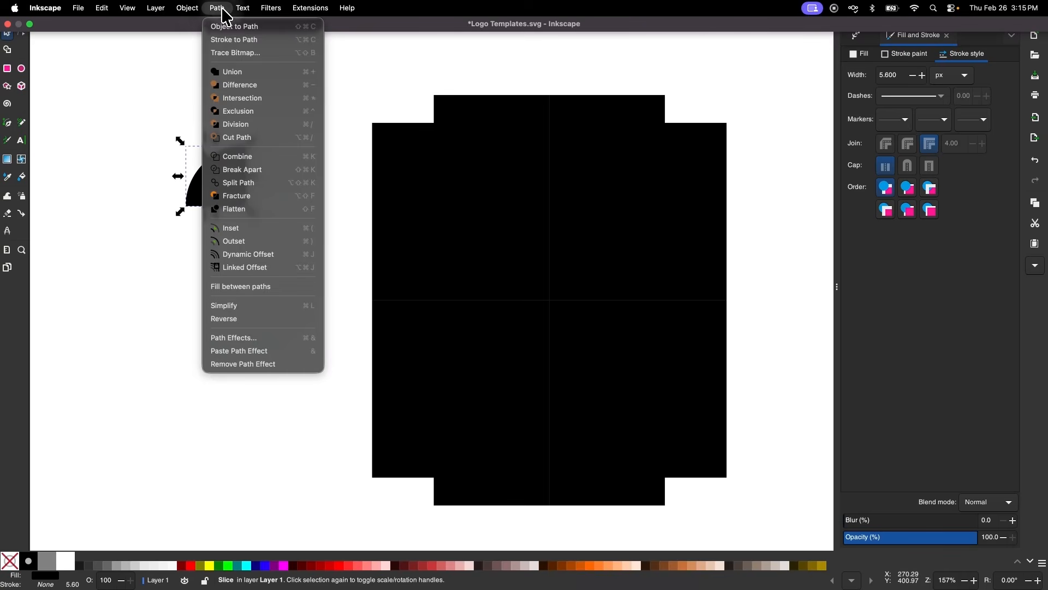
left_click(232, 26)
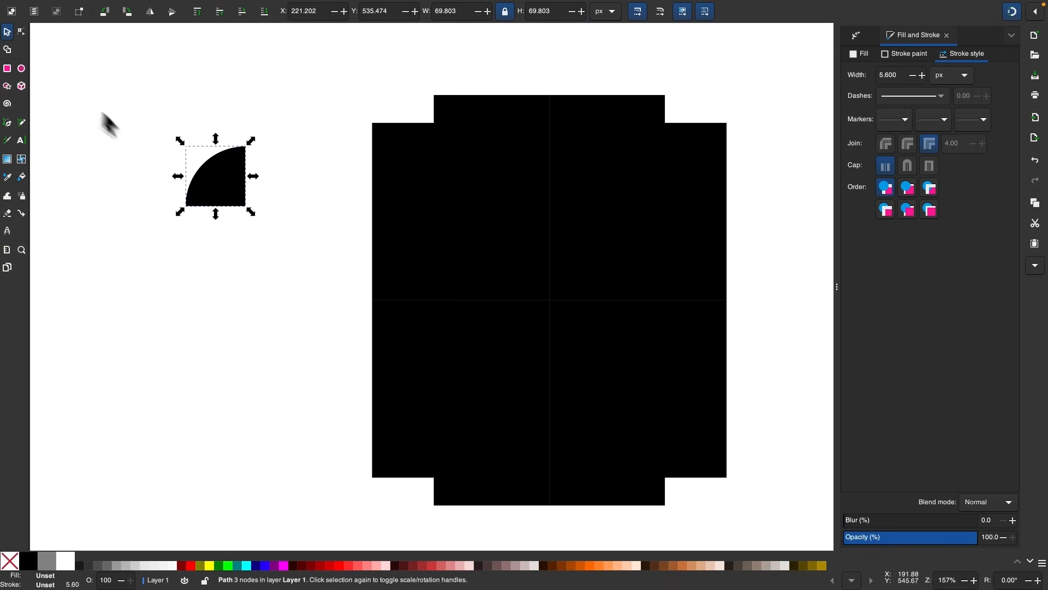
- Snap the quarter circle to the original tile's lower-left corner and enlarge it proportionally to about 112.5 px, overlapping the tile
left_click_drag(232, 179, 370, 281)
left_click(234, 269)
left_click(338, 276)
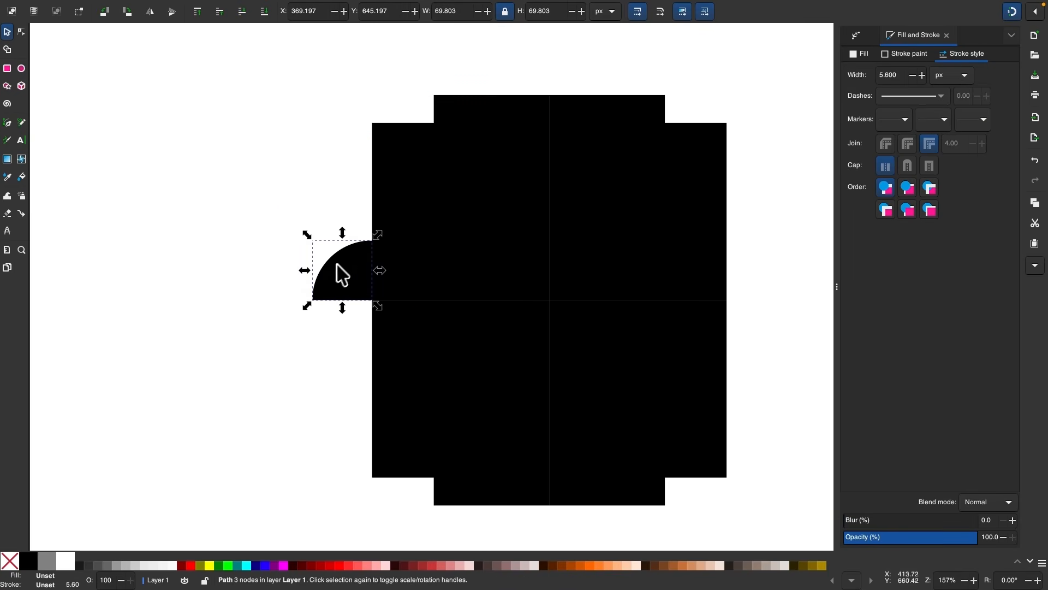
left_click_drag(382, 245, 419, 203)
scroll(531, 236, "right", 3)
scroll(531, 236, "up", 2)
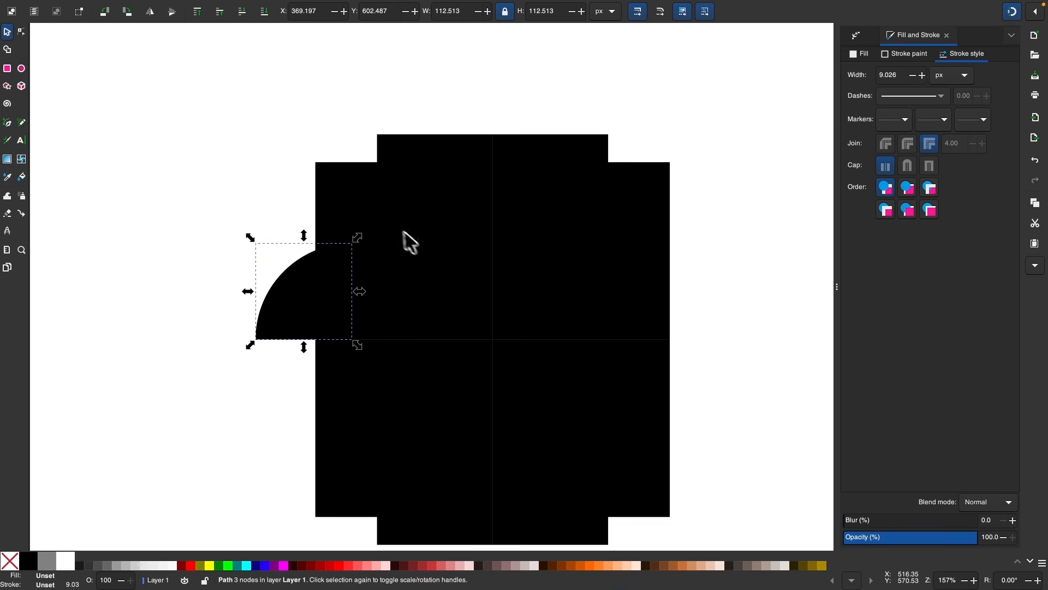
- Unite the quarter circle with the original upper-left tile using Union
left_click(394, 196, "shift")
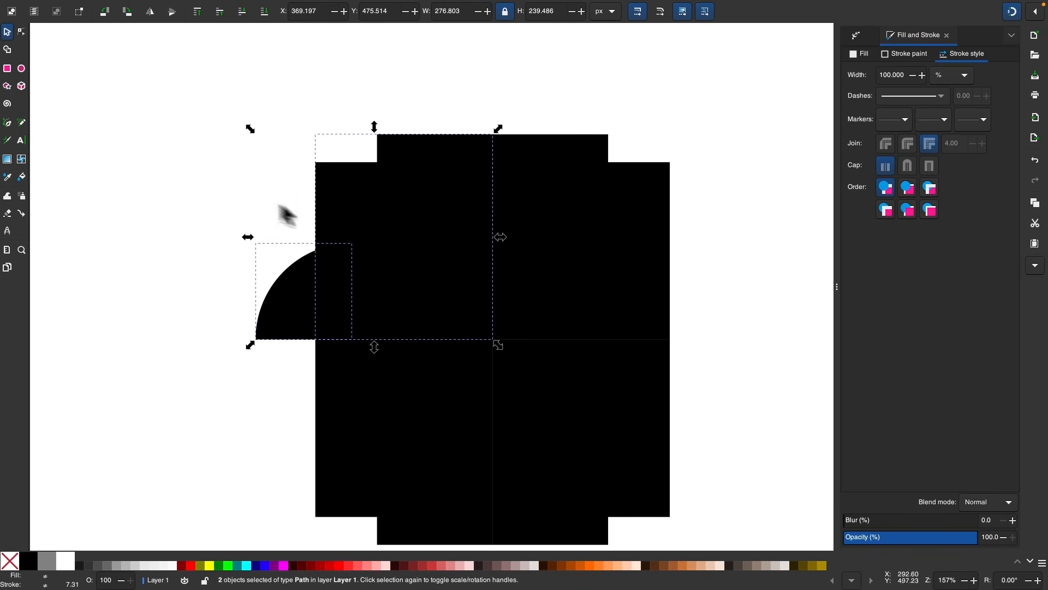
left_click(218, 8)
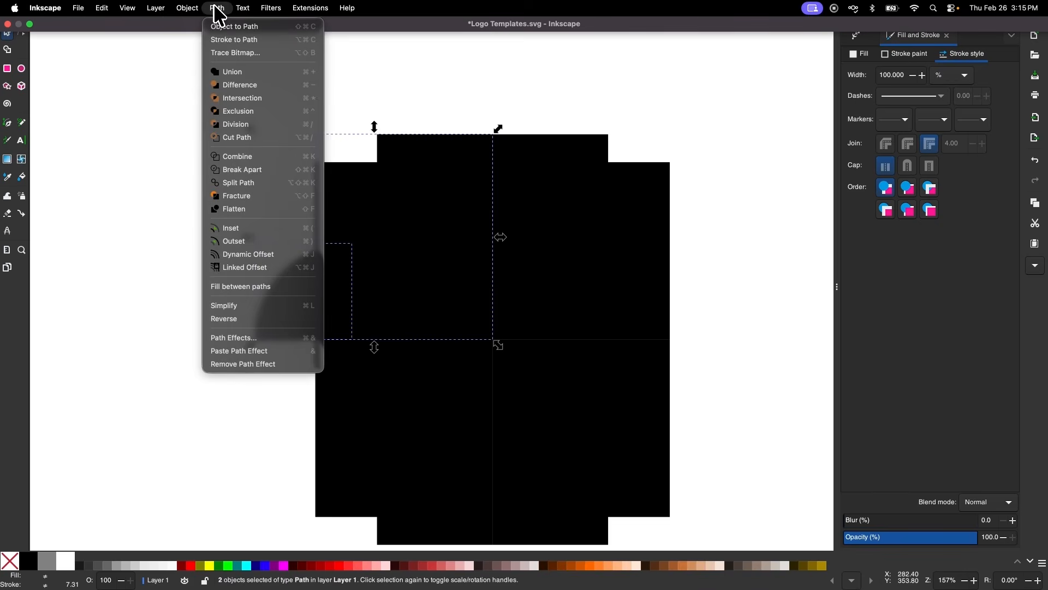
left_click(230, 70)
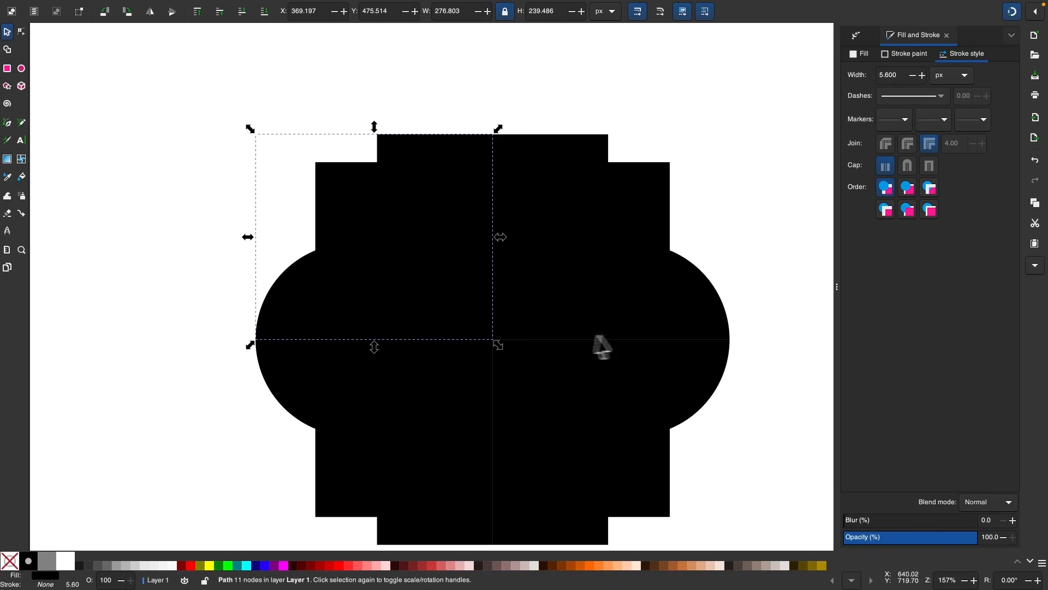
- Move the six upper nodes of the original tile down by about 59 px to shorten the badge
scroll(297, 292, "up", 1)
scroll(286, 284, "up", 1)
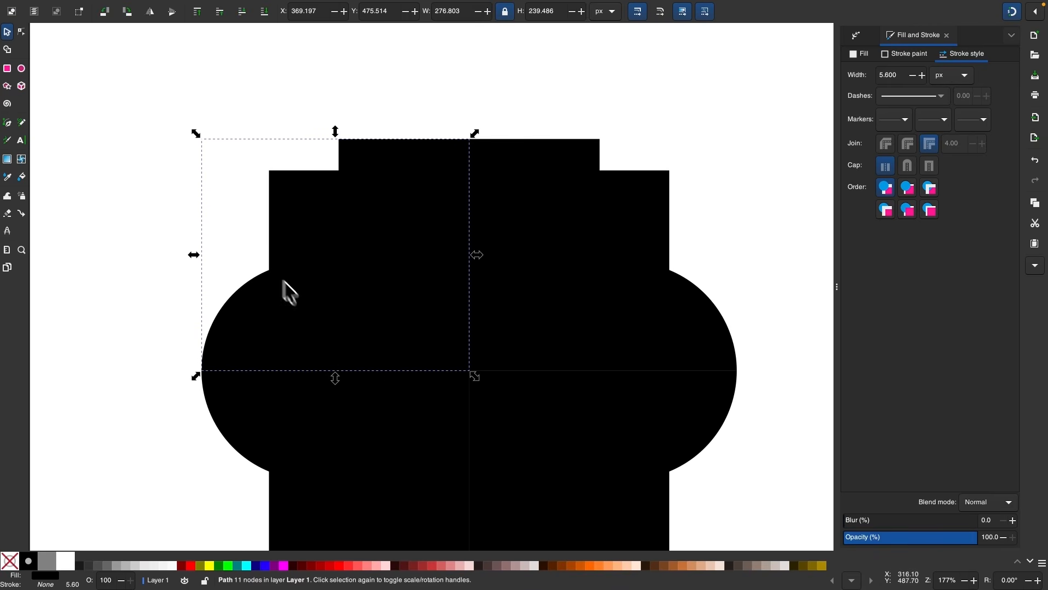
left_click(22, 32)
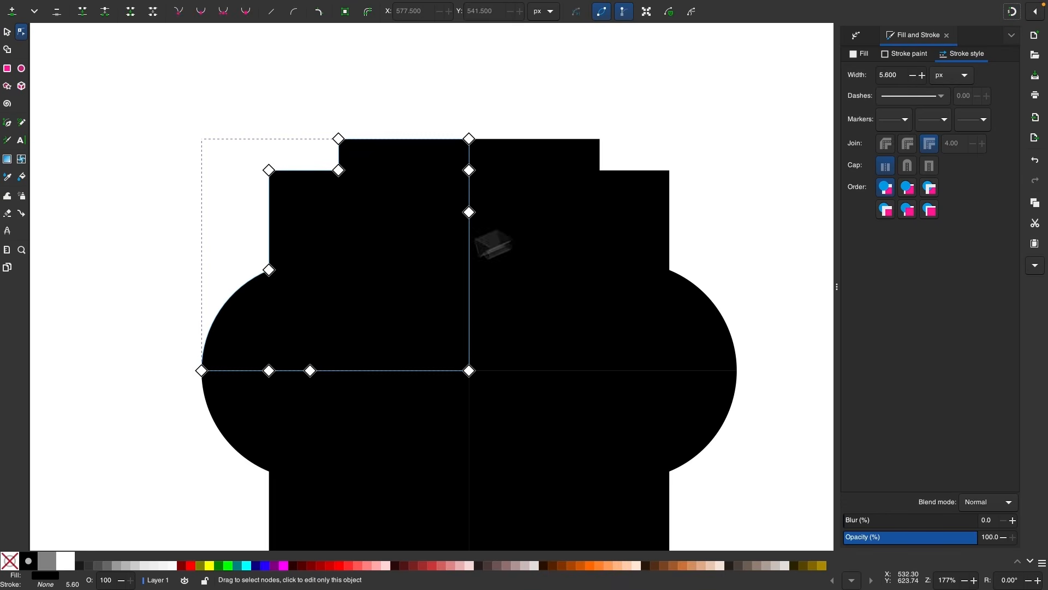
scroll(385, 259, "up", 1)
left_click_drag(163, 76, 534, 231)
left_click_drag(478, 210, 482, 271)
scroll(307, 311, "up", 4)
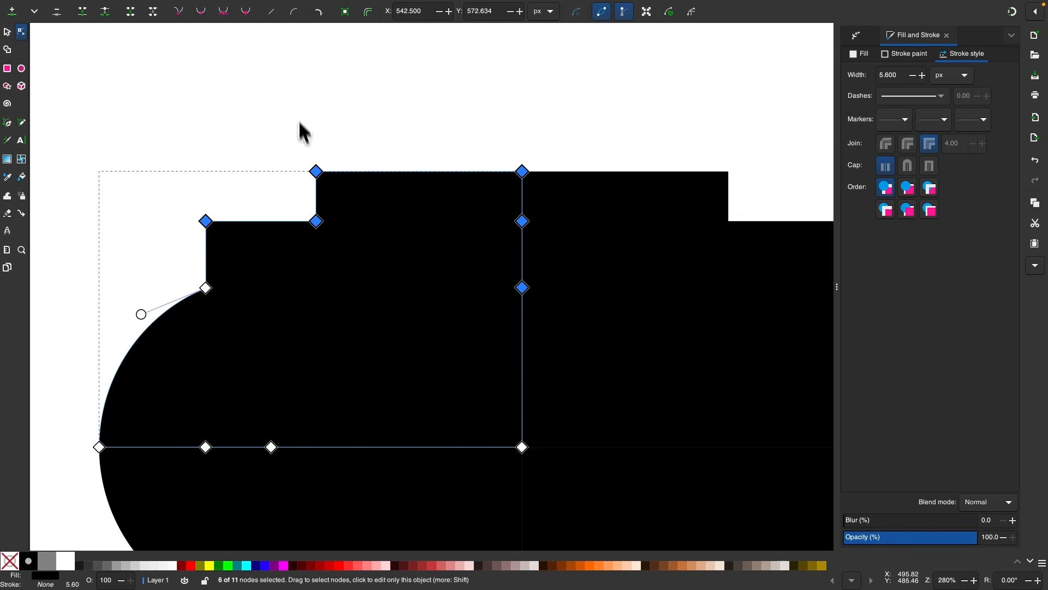
- Round the original tile's topmost outer corner with the Corners effect, extending the fillet down to the adjacent inner corner
left_click(321, 14)
left_click_drag(276, 133, 352, 192)
left_click_drag(292, 158, 317, 217)
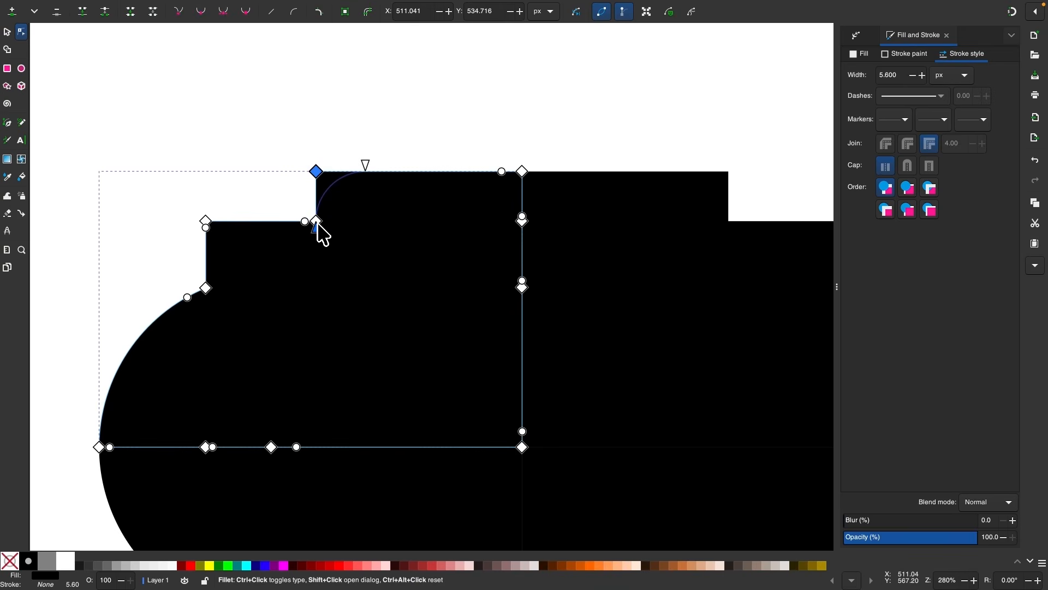
scroll(302, 159, "down", 2)
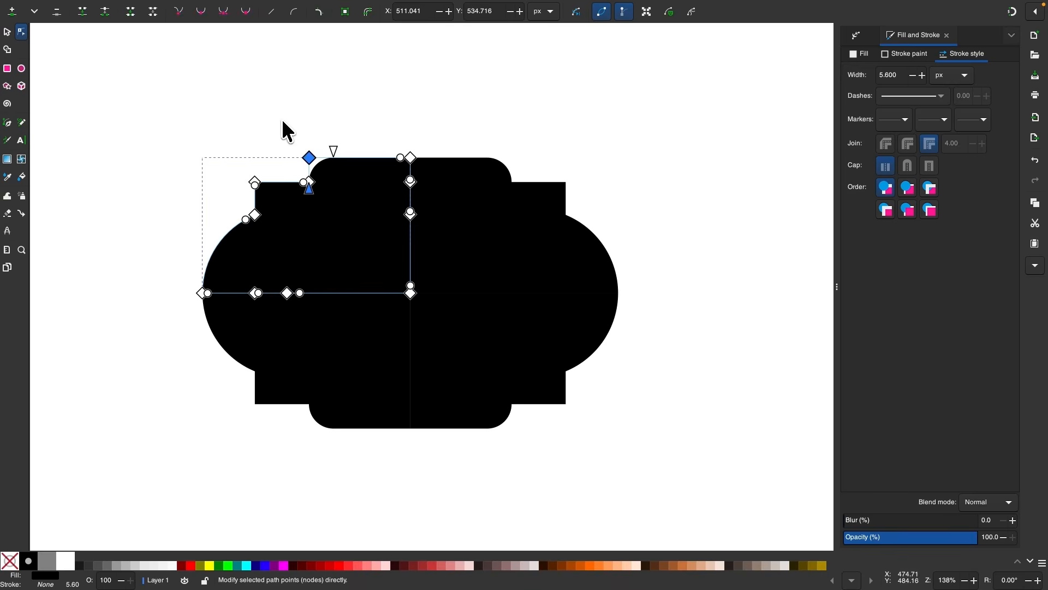
scroll(284, 122, "up", 2)
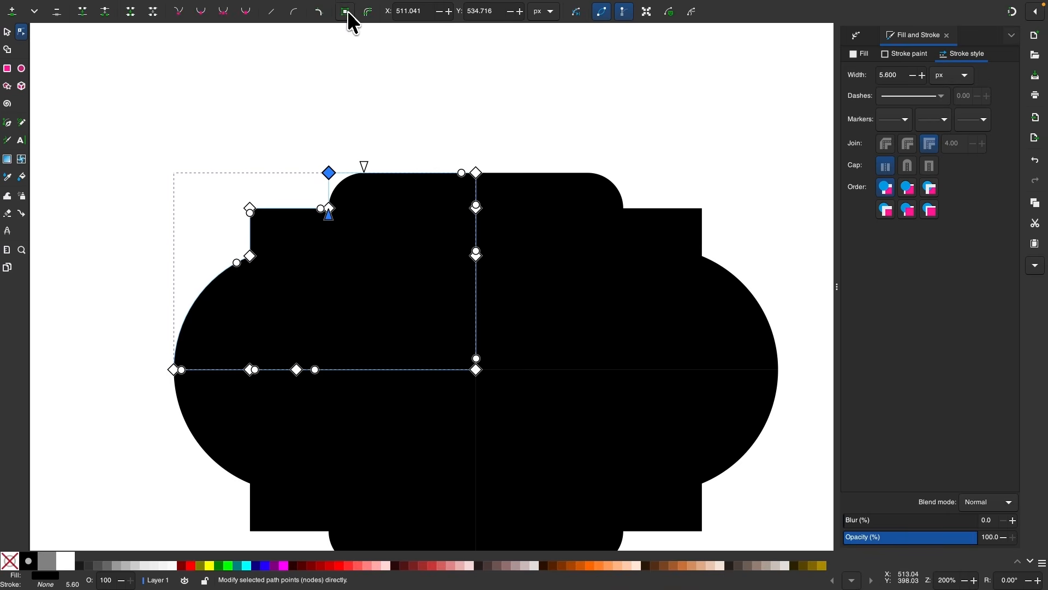
scroll(381, 87, "down", 2)
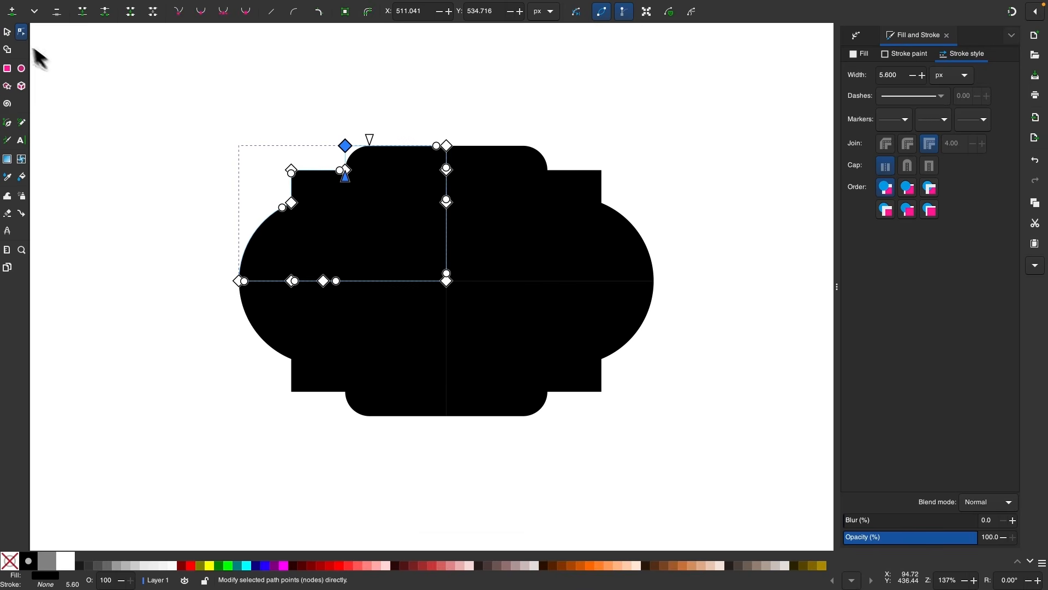
- Select the original tile and its three clones and unite them into a single badge path
left_click(7, 32)
scroll(246, 156, "down", 2)
left_click(483, 352)
left_click(597, 444)
left_click_drag(677, 487, 156, 127)
left_click(221, 9)
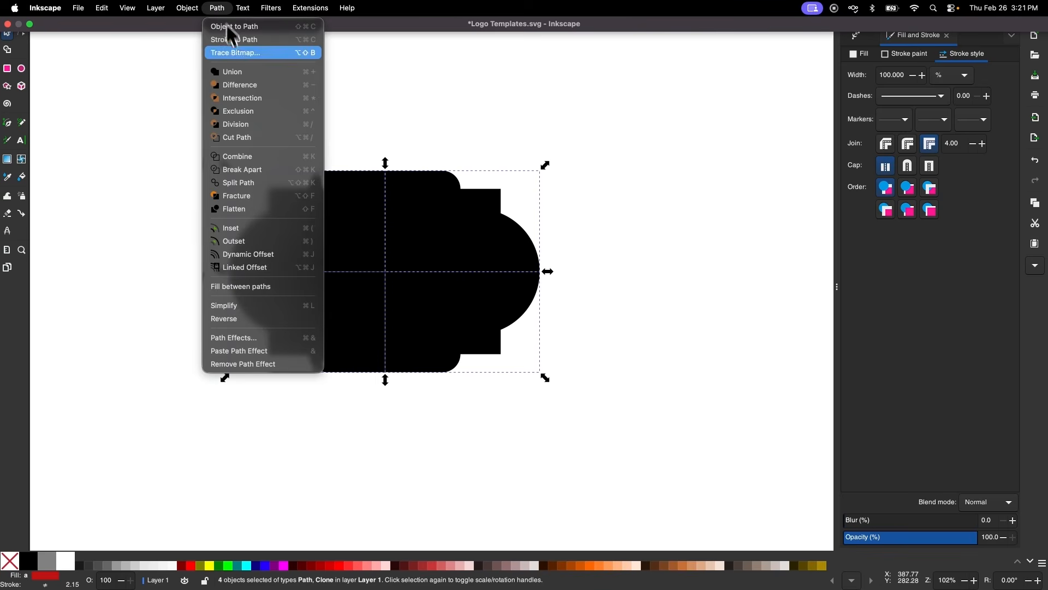
left_click(240, 71)
scroll(339, 264, "up", 2)
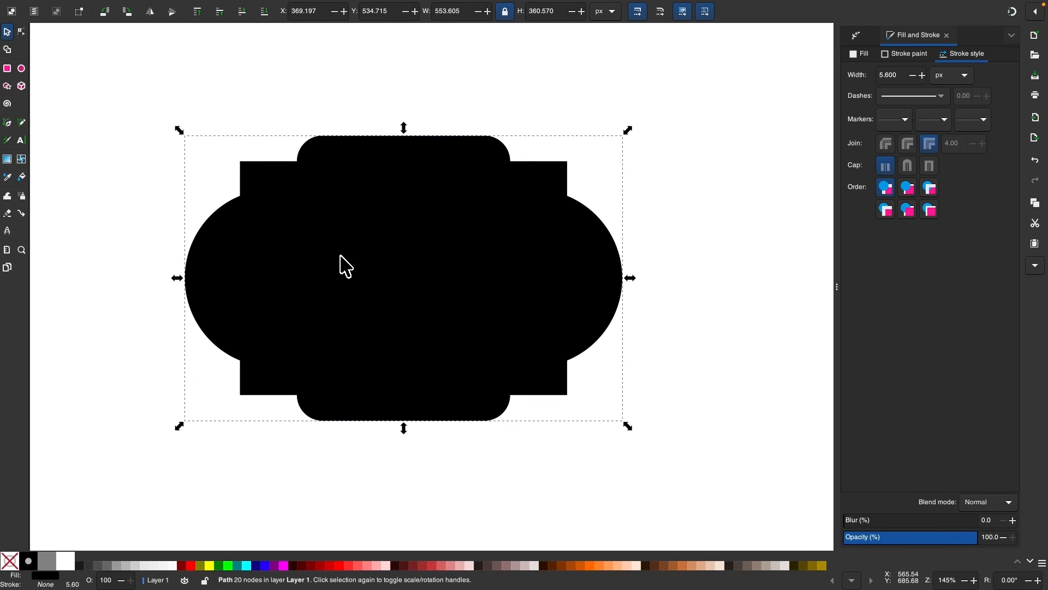
- Duplicate the united badge and give the copy a white stroke with no fill
right_click(449, 224)
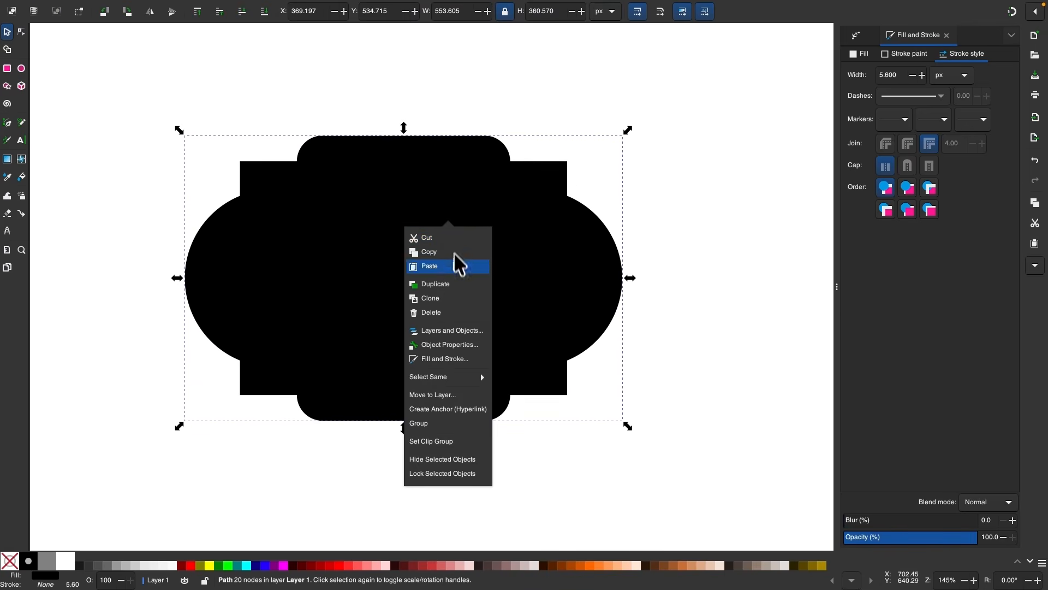
left_click(442, 284)
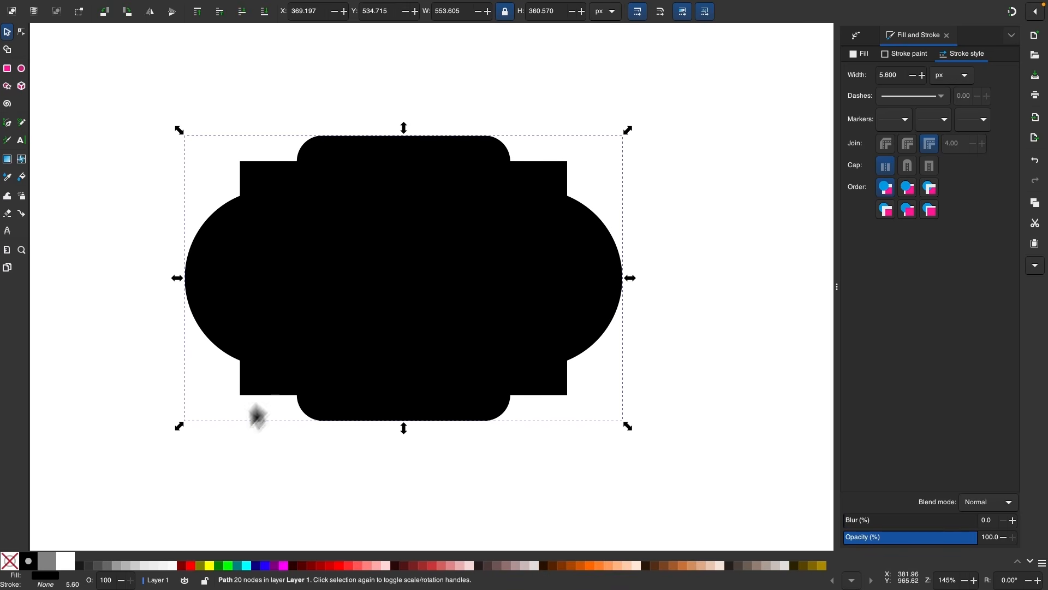
left_click(71, 563, "shift")
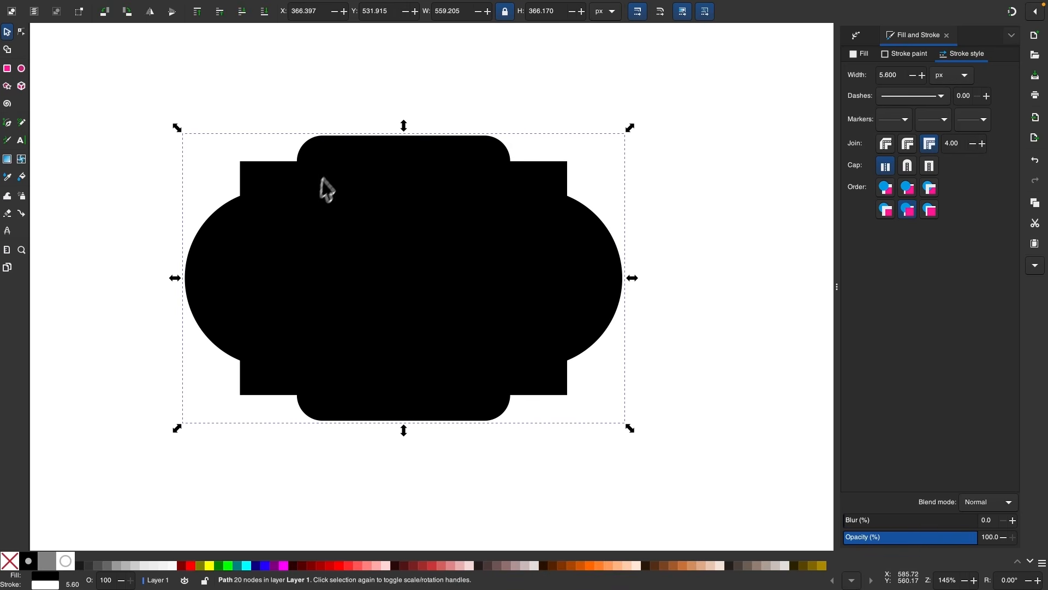
left_click(10, 568)
scroll(402, 250, "up", 2, "ctrl")
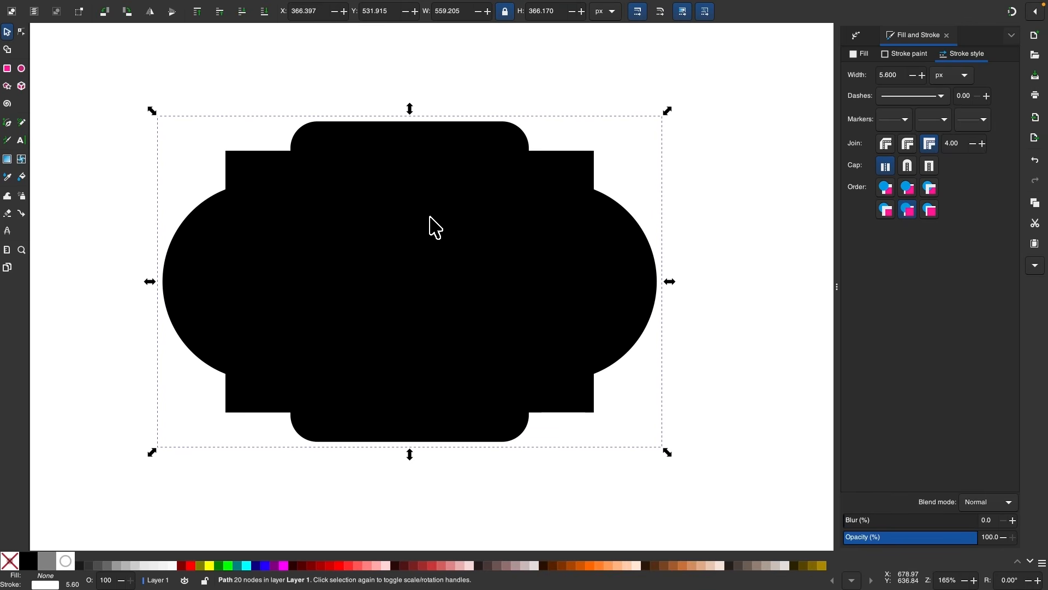
- Apply an Offset path effect with a Miter join to the white outline and shift it inward by about 4.65 mm
left_click(857, 36)
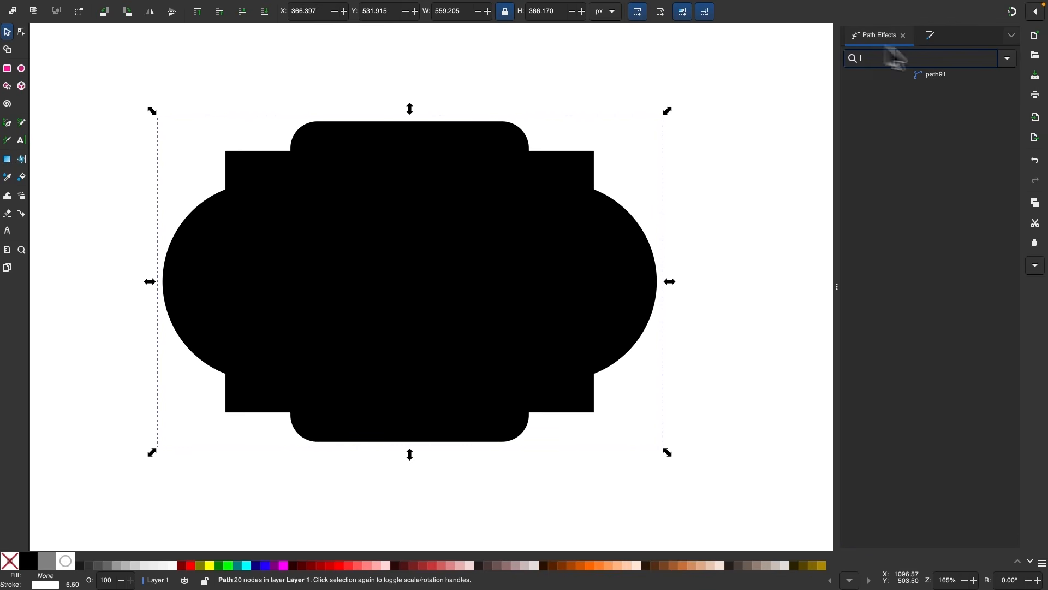
left_click(1010, 63)
left_click(986, 104)
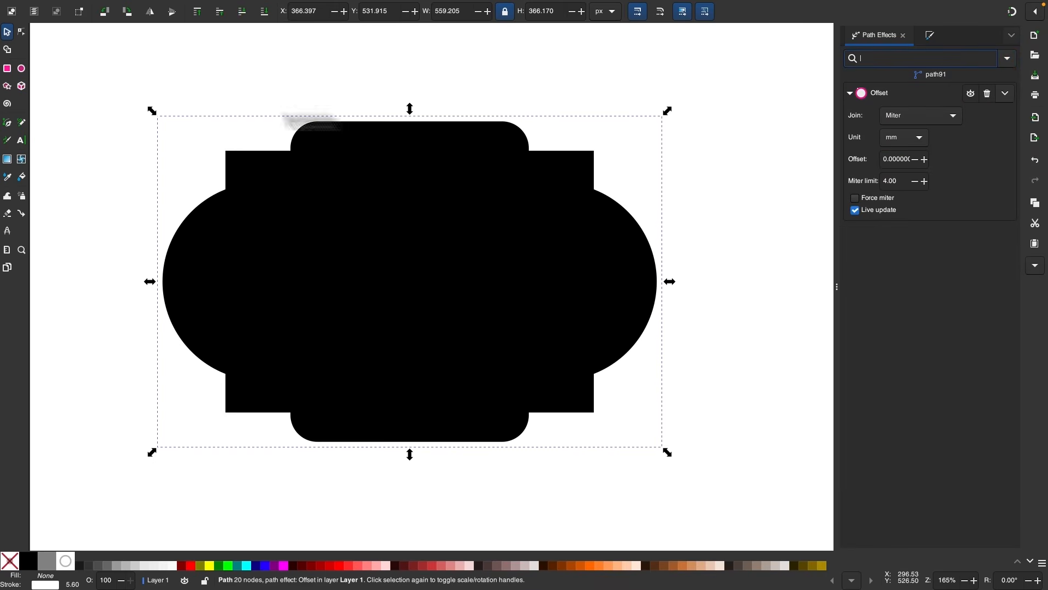
left_click(21, 32)
left_click_drag(410, 119, 407, 132)
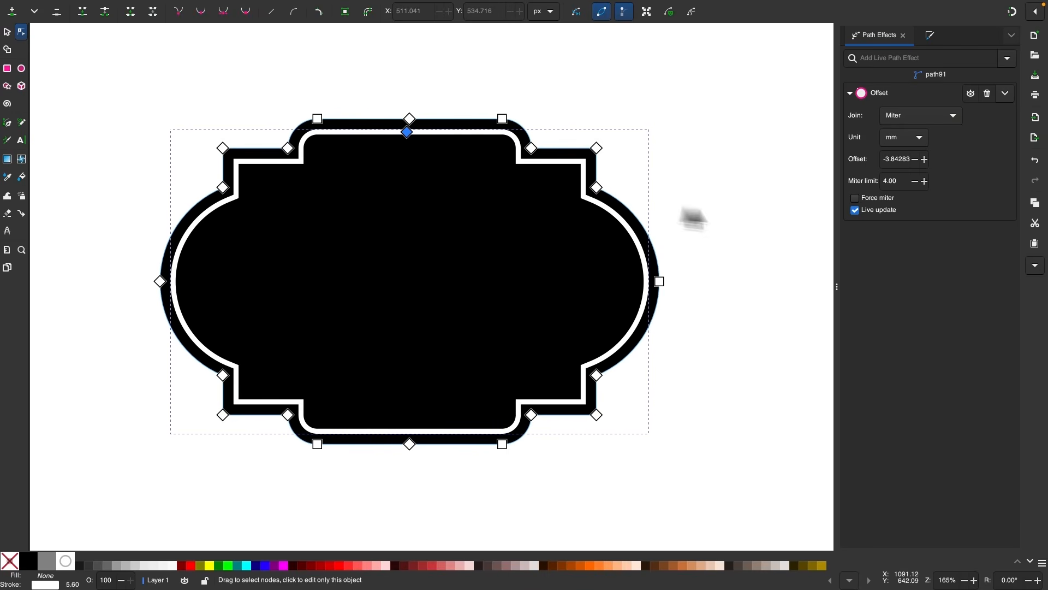
left_click(900, 118)
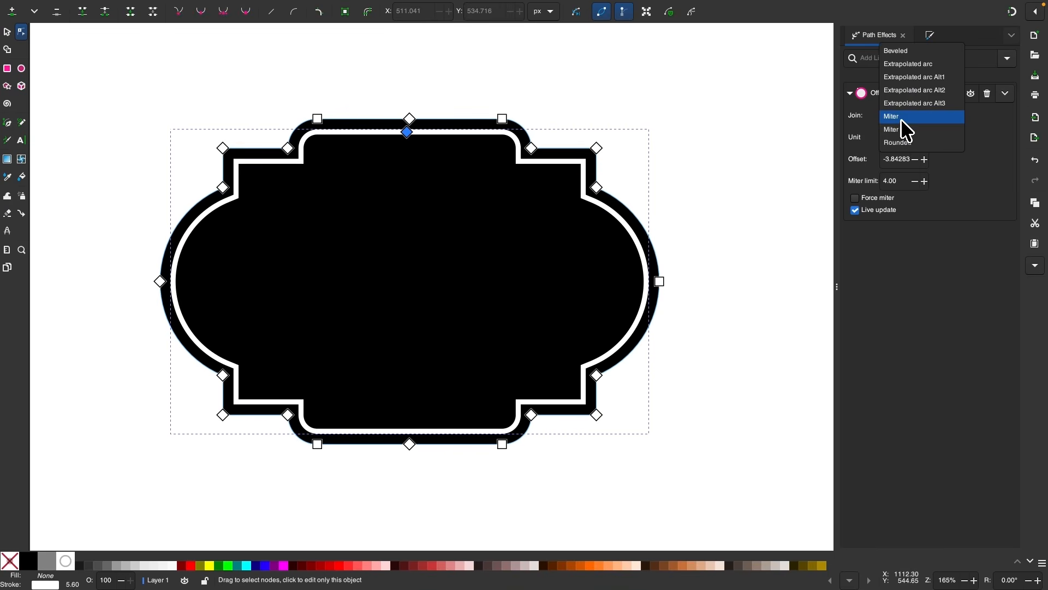
left_click(901, 119)
left_click_drag(407, 133, 408, 136)
- Set the white outline's stroke width to 3 px
scroll(475, 279, "down", 1)
scroll(472, 270, "down", 3)
scroll(479, 287, "up", 5)
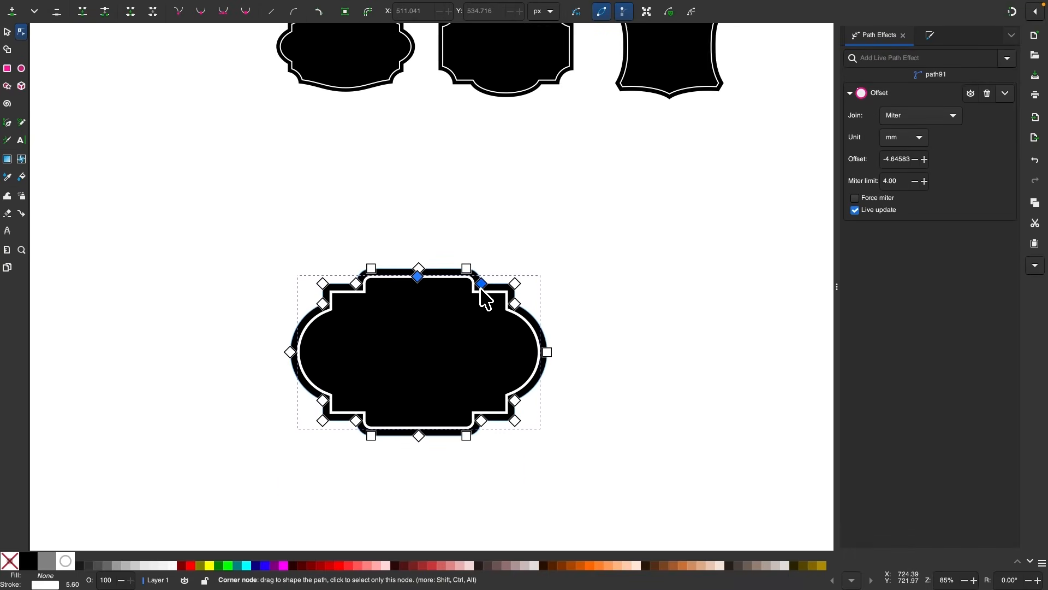
scroll(480, 287, "down", 2)
scroll(388, 387, "up", 3)
scroll(390, 399, "up", 2)
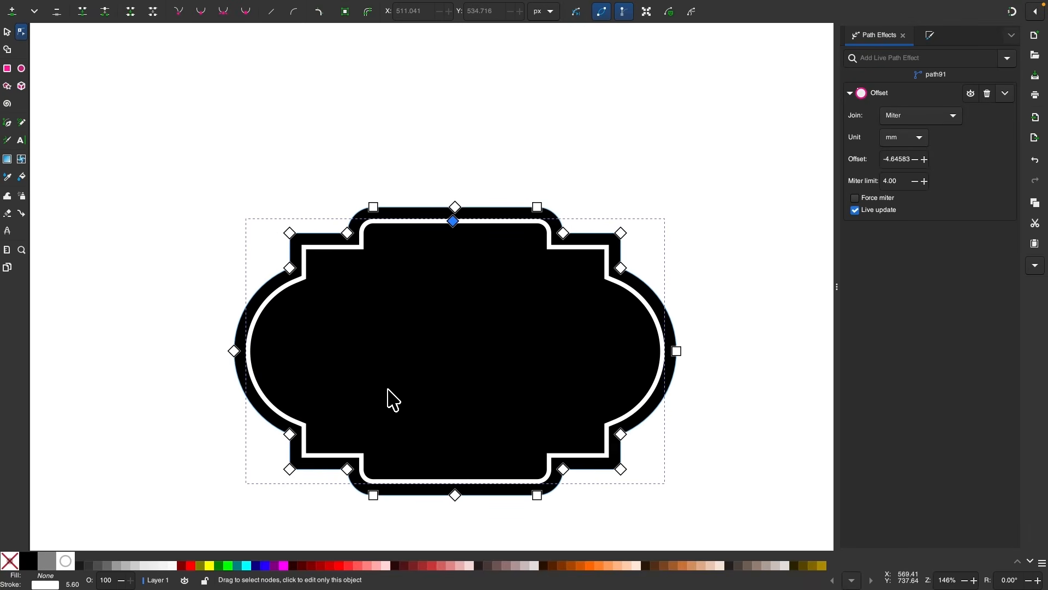
left_click(930, 36)
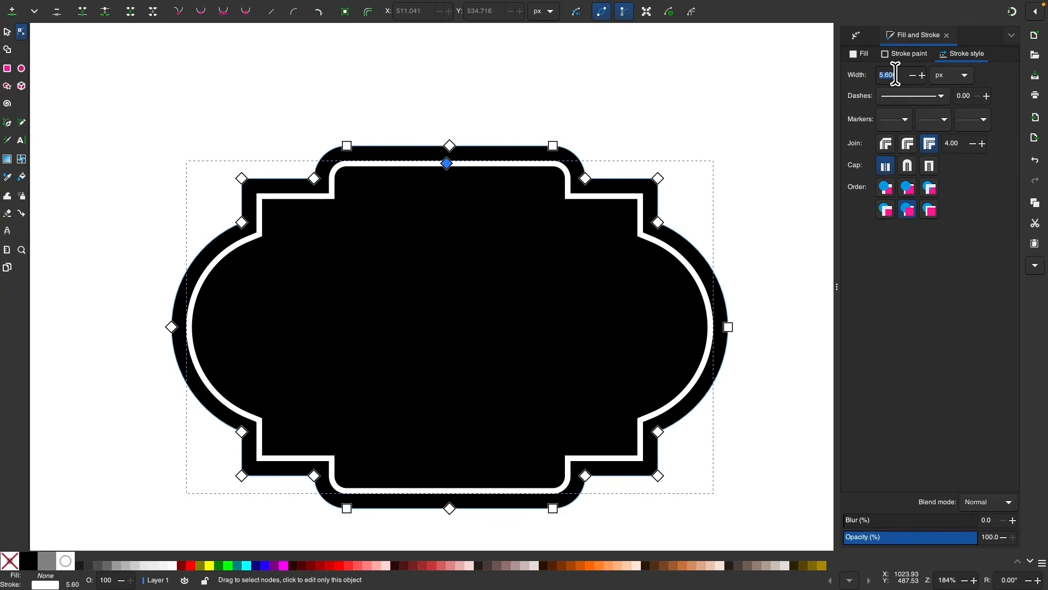
type("3")
key("Return")
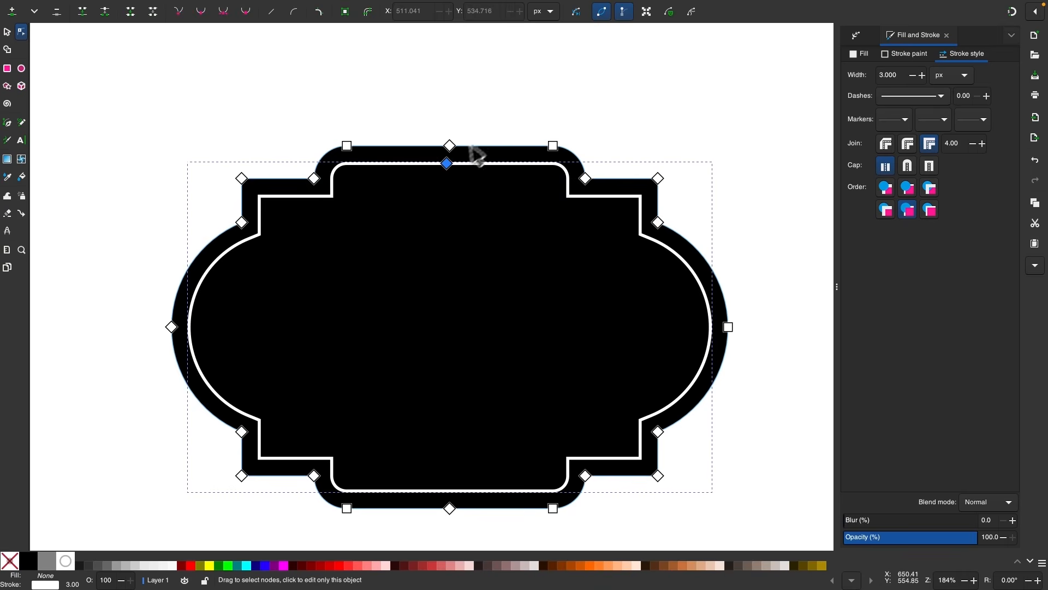
- Bring the white outline slightly closer to the badge's edge and flatten its offset effect into a regular path
left_click_drag(446, 163, 448, 159)
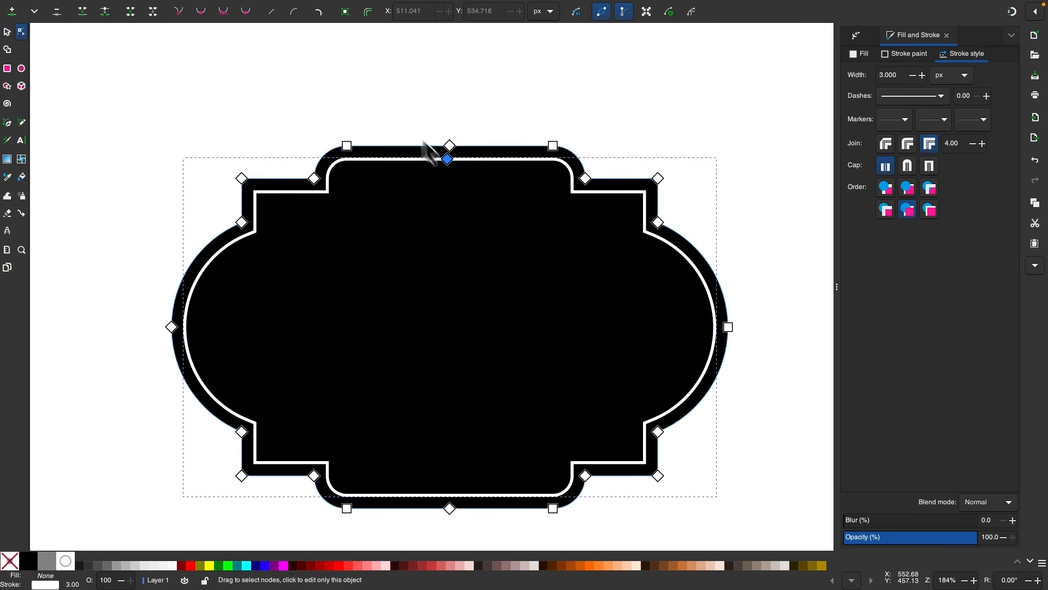
left_click(346, 13)
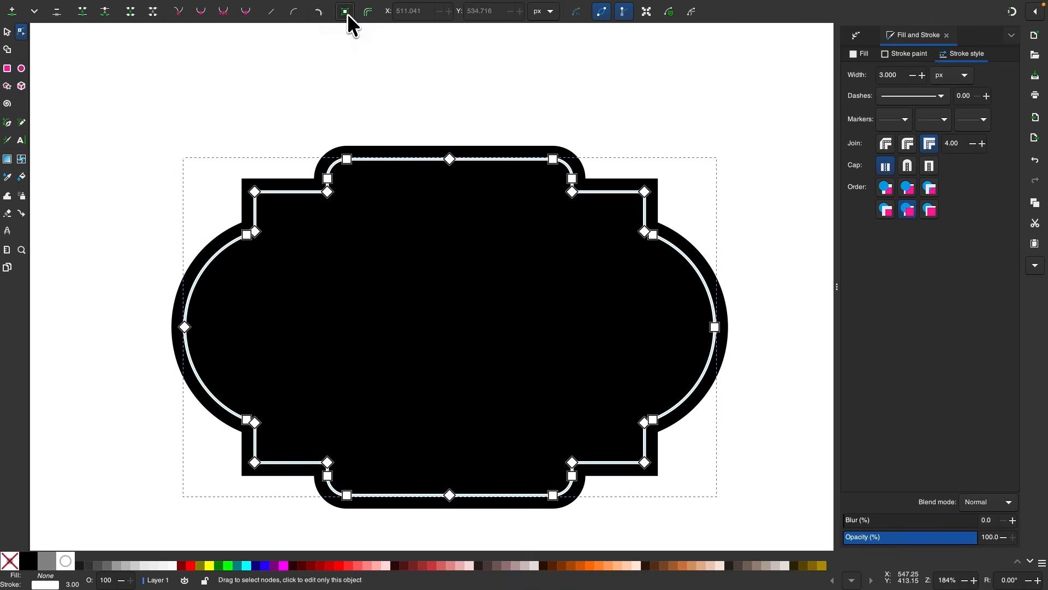
left_click(7, 33)
scroll(409, 273, "down", 2)
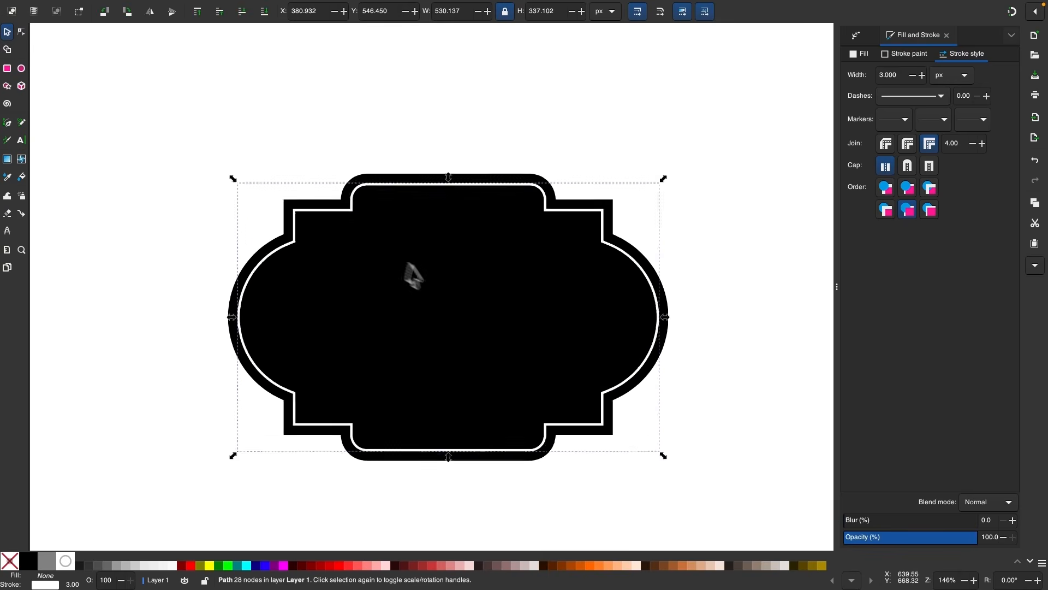
left_click(664, 426)
- Examine the finished badge templates, especially the rectangular one with circular corner lobes
scroll(663, 425, "down", 1)
scroll(663, 426, "right", 2)
scroll(663, 426, "up", 1)
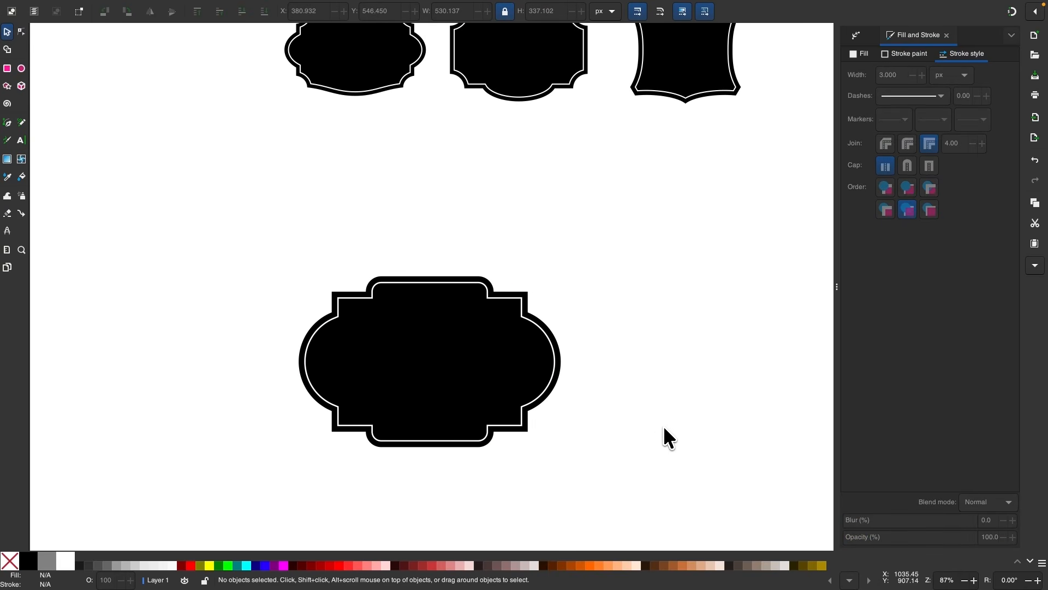
scroll(665, 429, "down", 2)
scroll(684, 249, "up", 3)
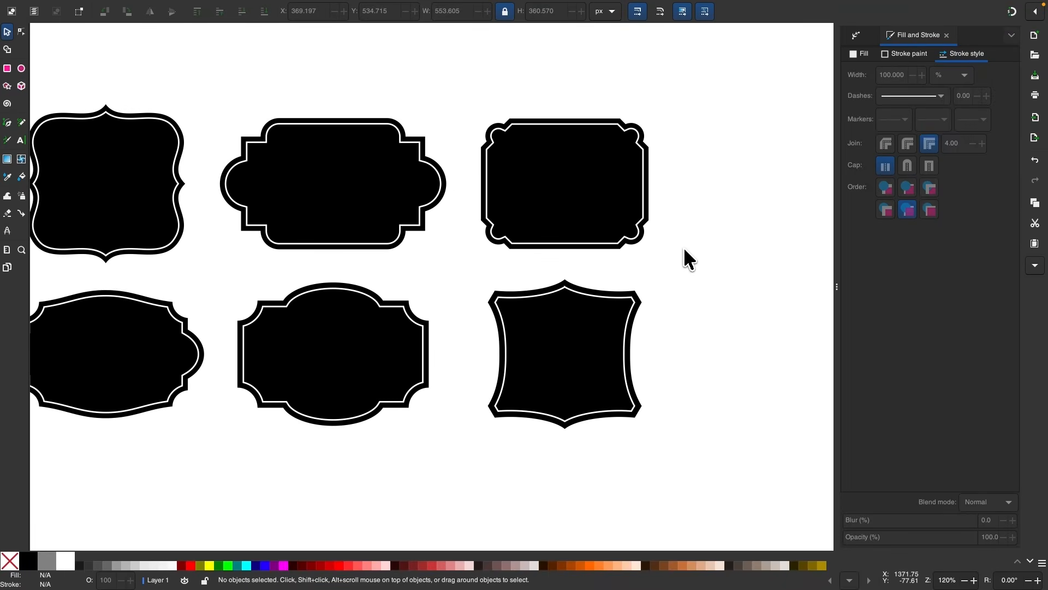
scroll(573, 154, "up", 1)
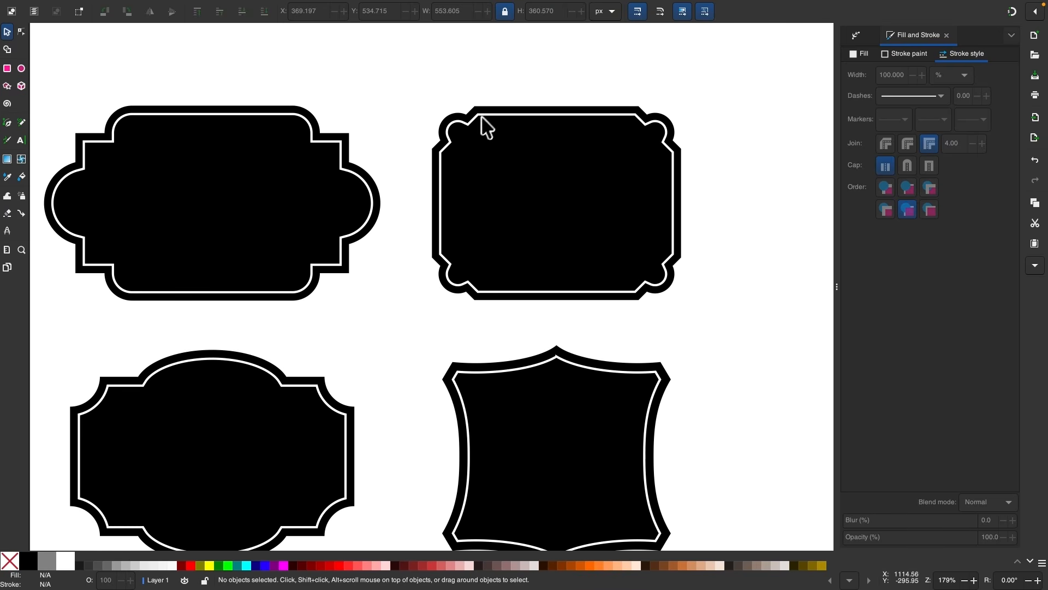
scroll(523, 184, "down", 2)
scroll(523, 184, "down", 5)
scroll(523, 183, "right", 3)
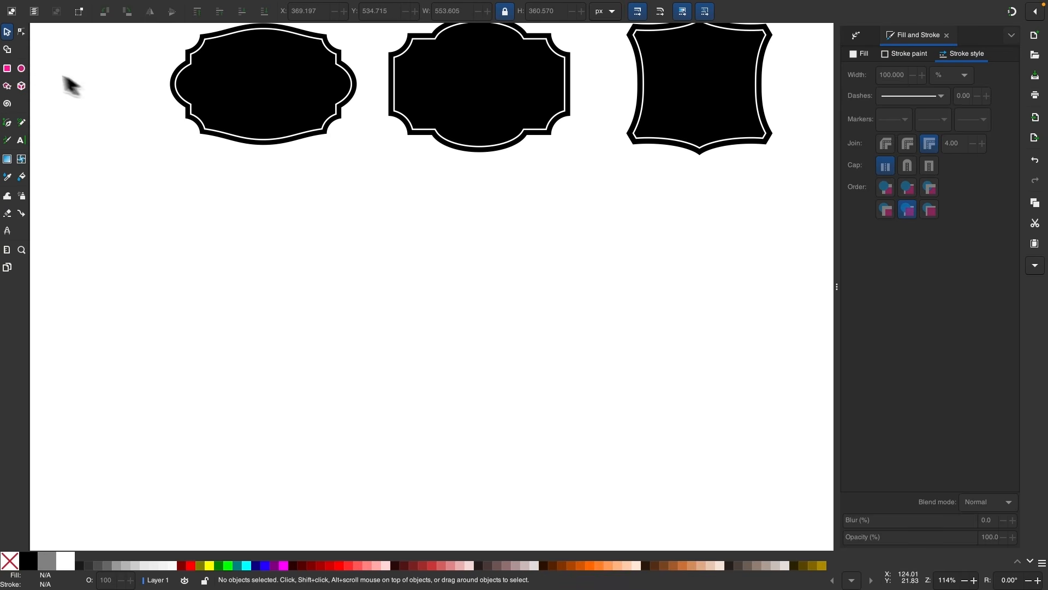
- Draw a square of about 158 px below the finished badges, with black fill and no stroke
left_click(12, 69)
scroll(259, 170, "down", 1)
left_click_drag(258, 172, 357, 272)
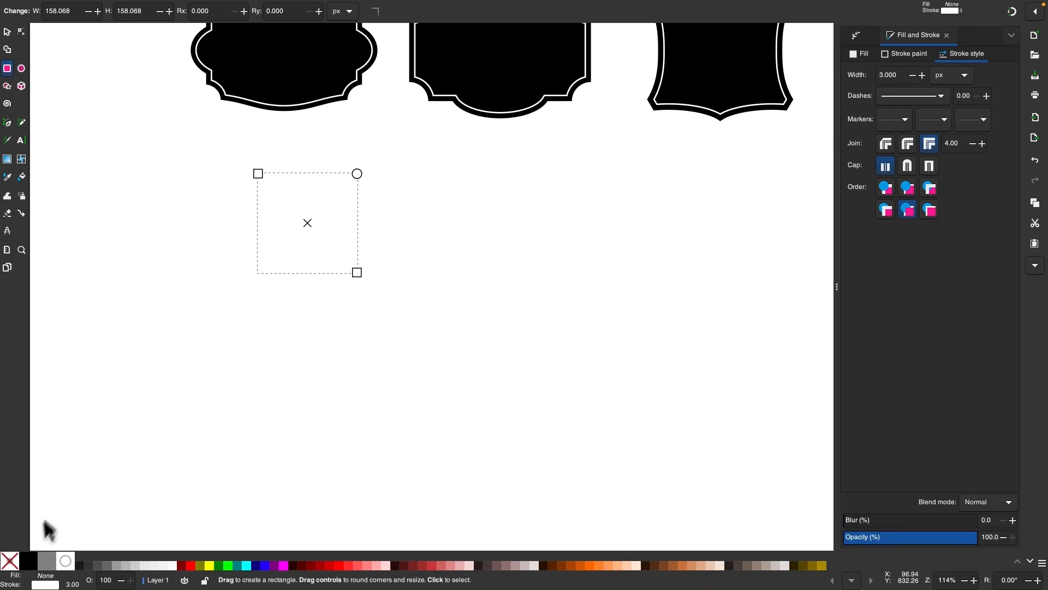
left_click(27, 560)
left_click(12, 564, "shift")
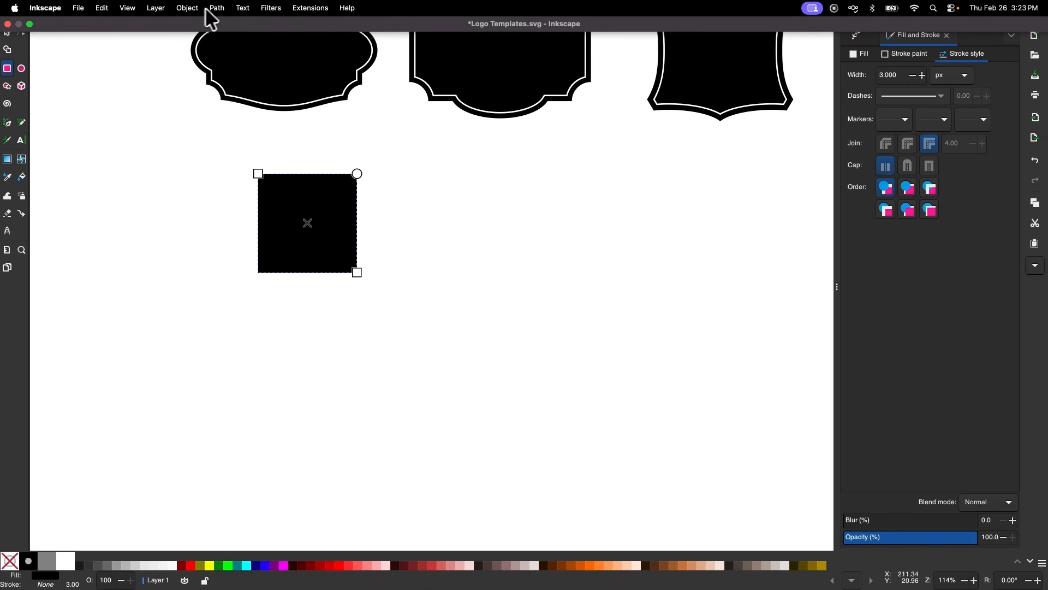
- Convert the black square to a path and keep it without a stroke
left_click(216, 9)
left_click(234, 27)
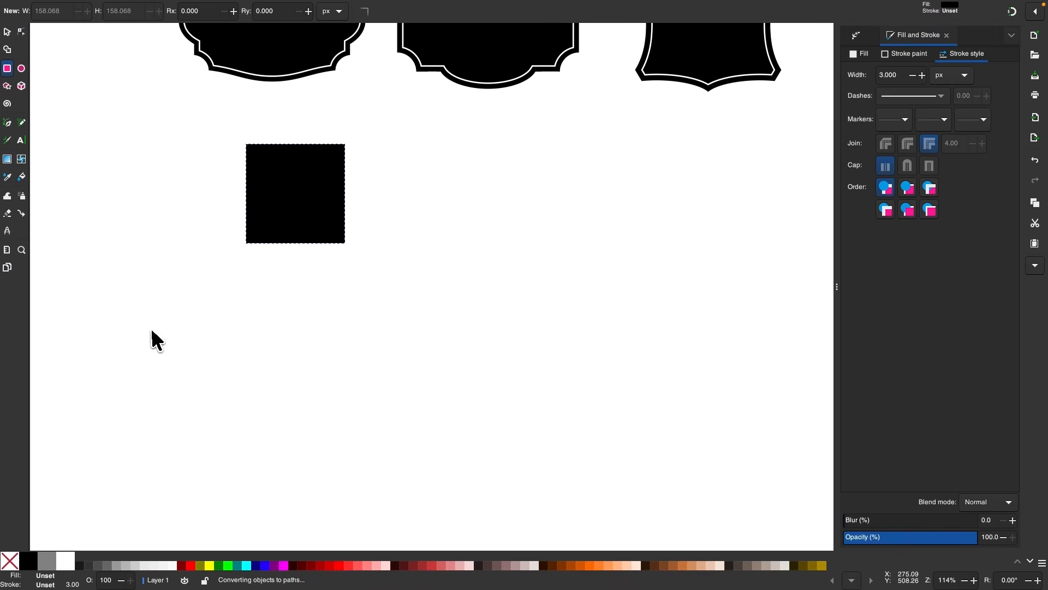
left_click(15, 563, "shift")
- Move the black square down and slightly left, farther into the empty area below the finished badges
left_click(7, 32)
mouse_move(329, 194)
left_mouse_down()
mouse_move(288, 175)
mouse_move(284, 283)
left_mouse_up()
scroll(284, 287, "down", 2)
scroll(284, 287, "right", 2)
mouse_move(64, 1)
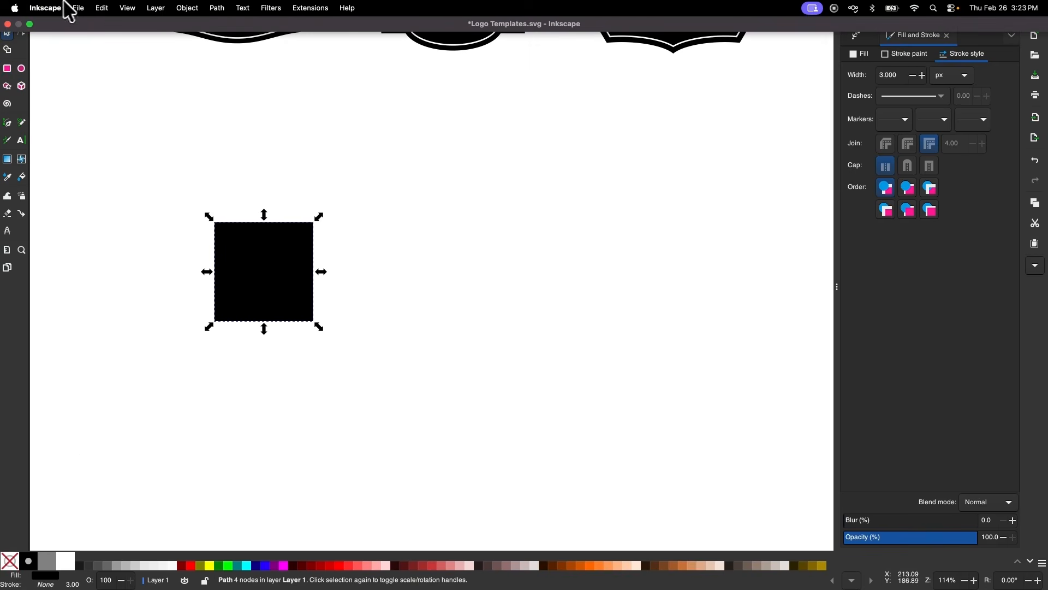
- Create tiled clones of the black square in 2 rows and 2 columns with CMM reflection symmetry
left_click(103, 8)
mouse_move(176, 162)
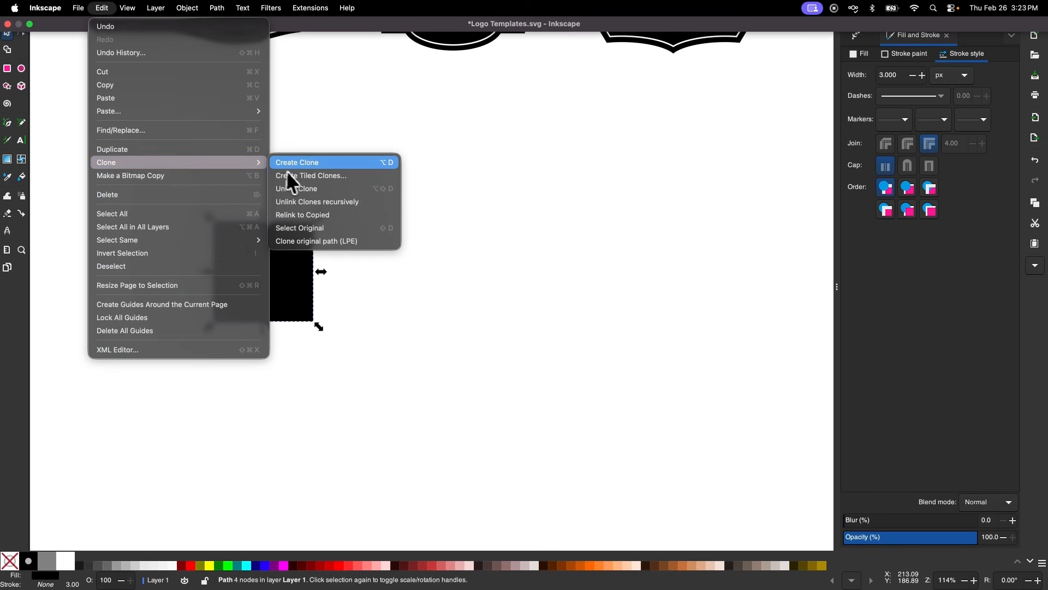
left_click(305, 175)
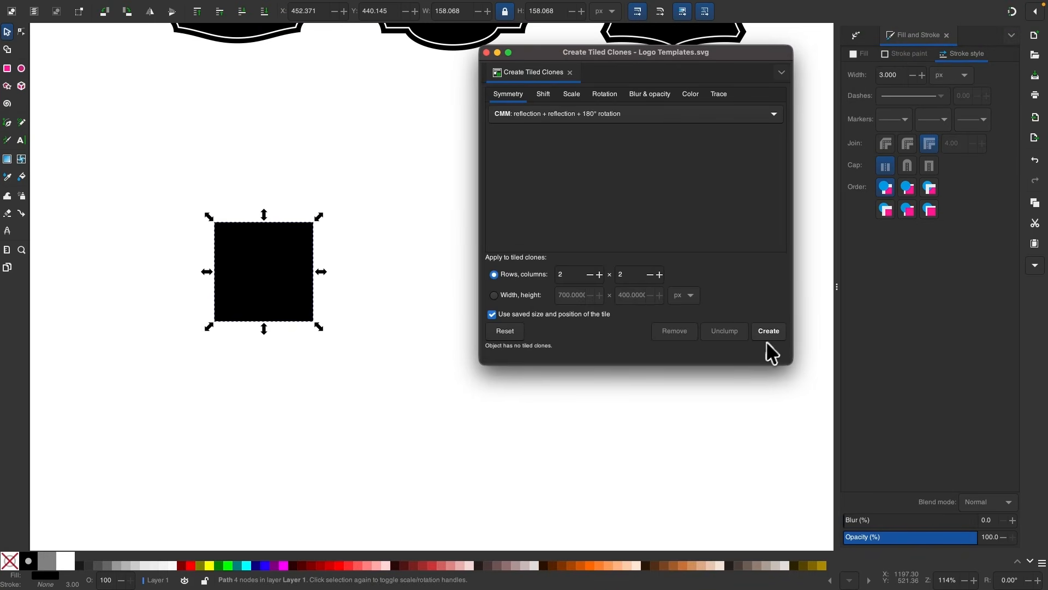
left_click(773, 337)
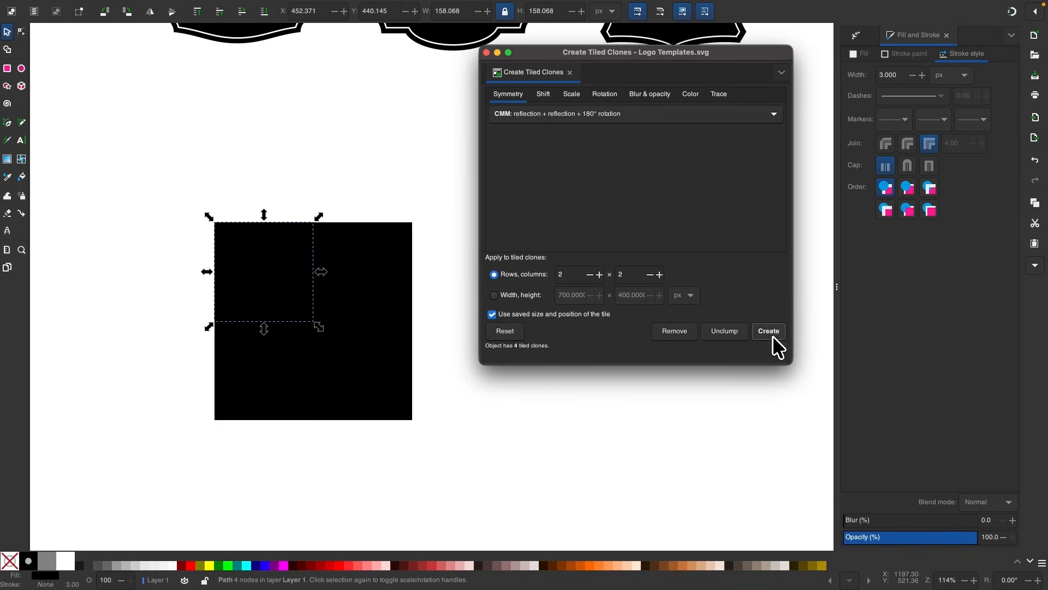
left_click(569, 73)
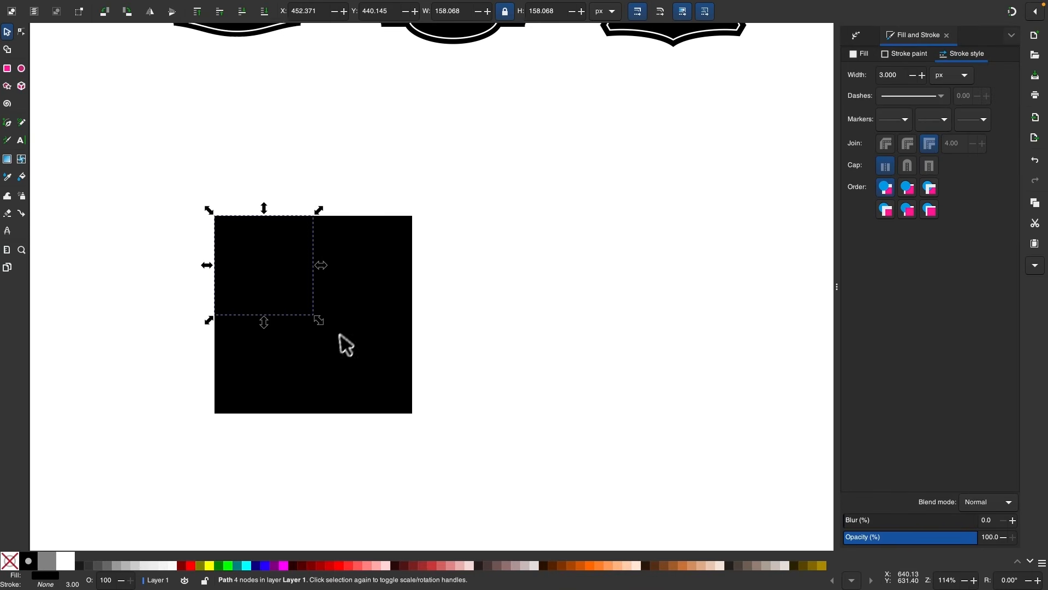
- Delete the clone lying on top of the original upper-left square, and select the original square
scroll(327, 322, "left", 1)
left_click(291, 273)
key("Escape")
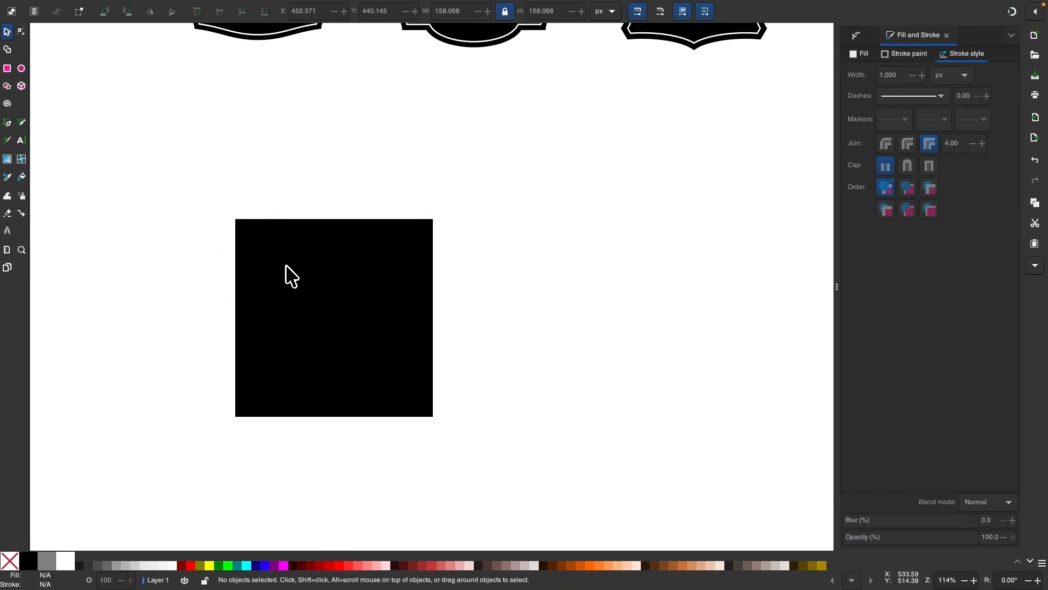
scroll(286, 265, "up", 1)
right_click(289, 250)
left_click(300, 199)
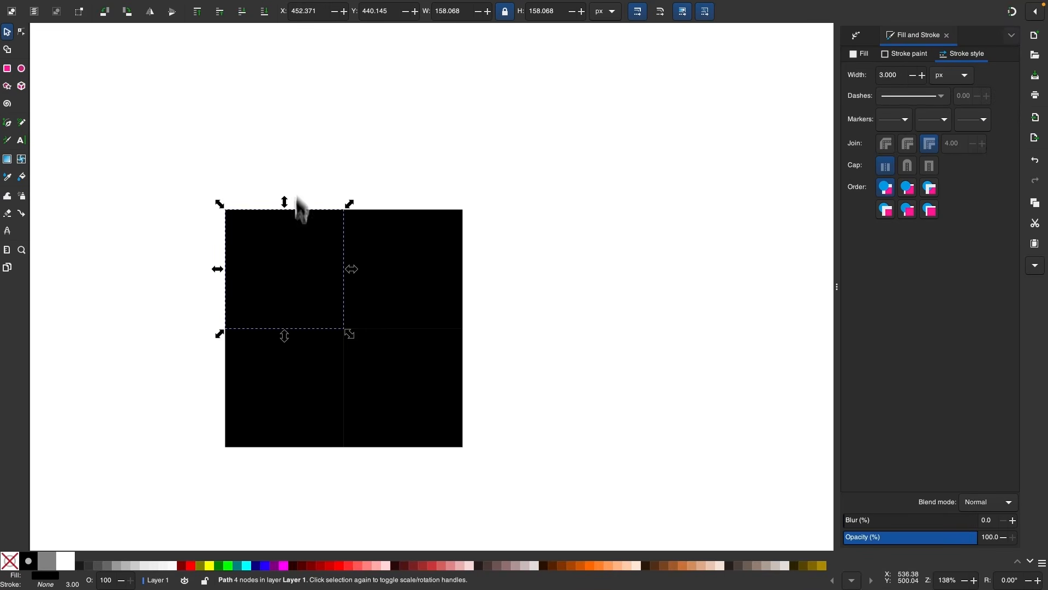
scroll(289, 264, "up", 1)
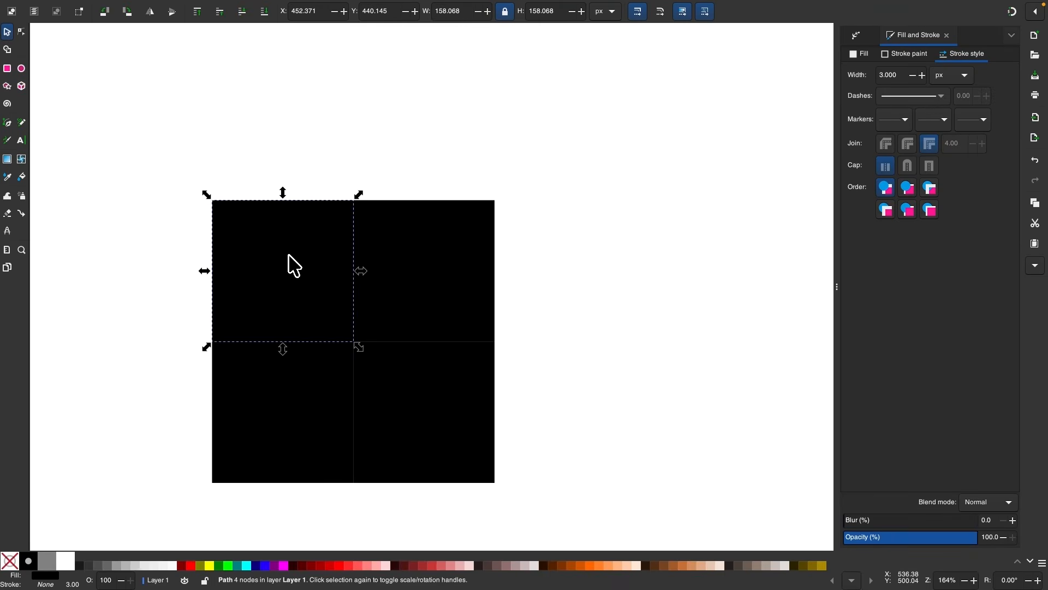
- Add the Corners path effect to the original square and set its corner type to Chamfer
left_click(23, 32)
scroll(175, 216, "up", 2)
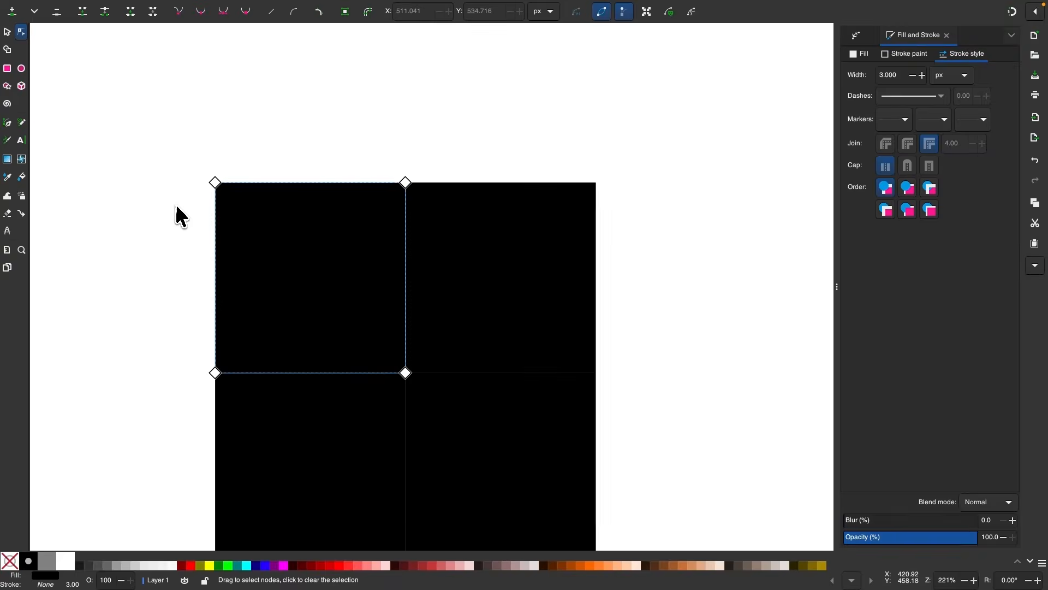
left_click(855, 38)
left_click(1008, 59)
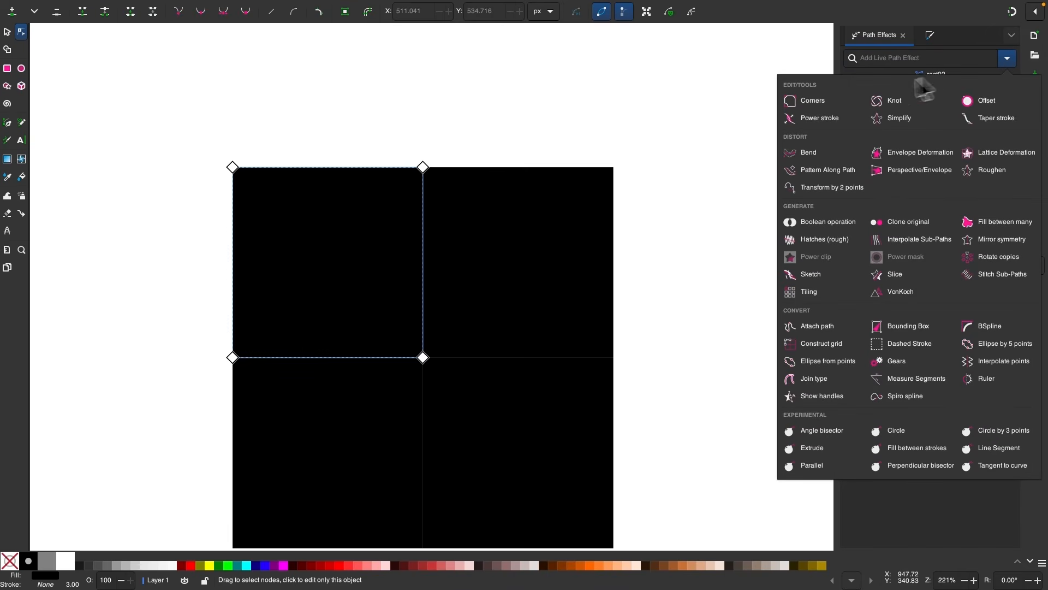
left_click(808, 101)
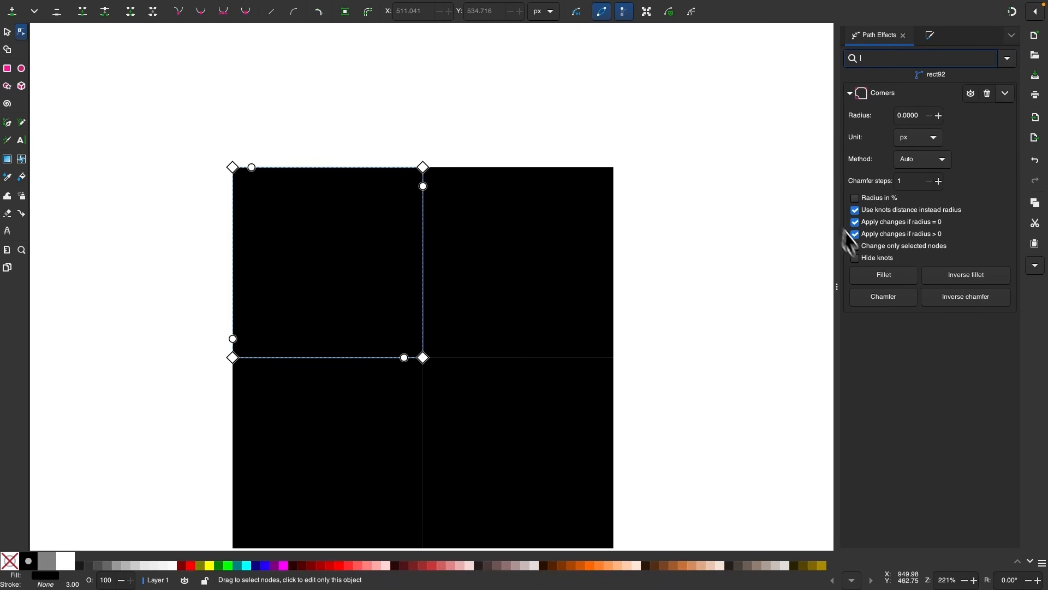
left_click(892, 300)
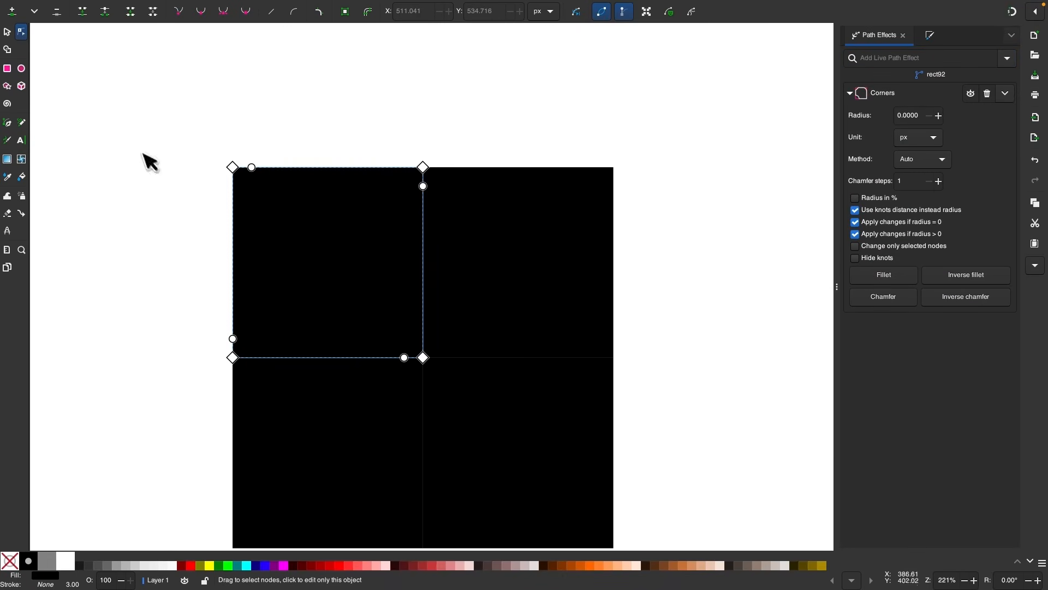
- Chamfer the original square's outer upper-left corner by about two-fifths of the side length
left_click_drag(163, 116, 264, 221)
left_click_drag(234, 167, 267, 162)
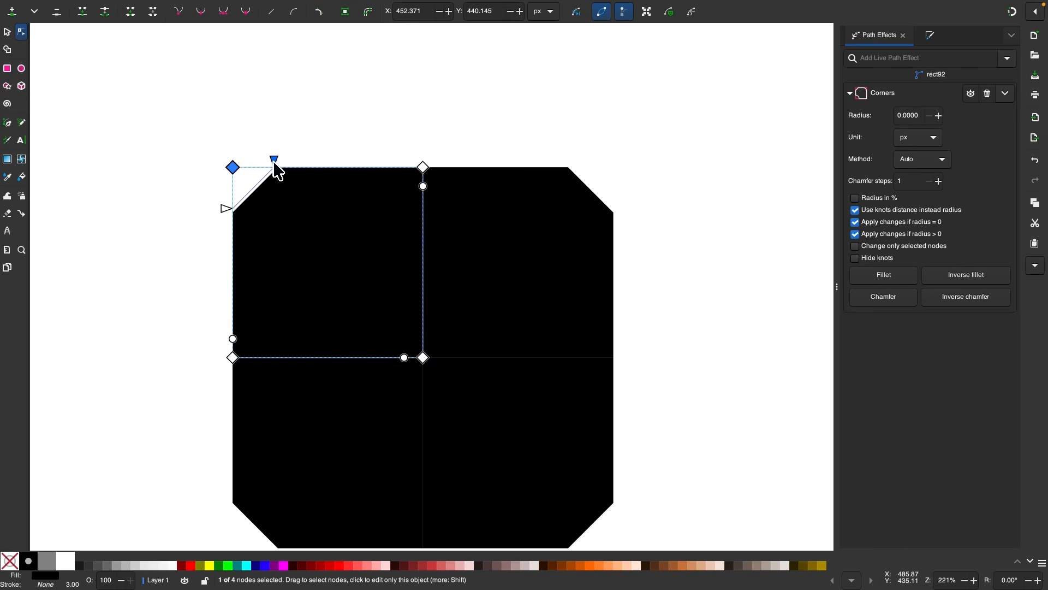
scroll(195, 222, "down", 3)
scroll(234, 206, "up", 2)
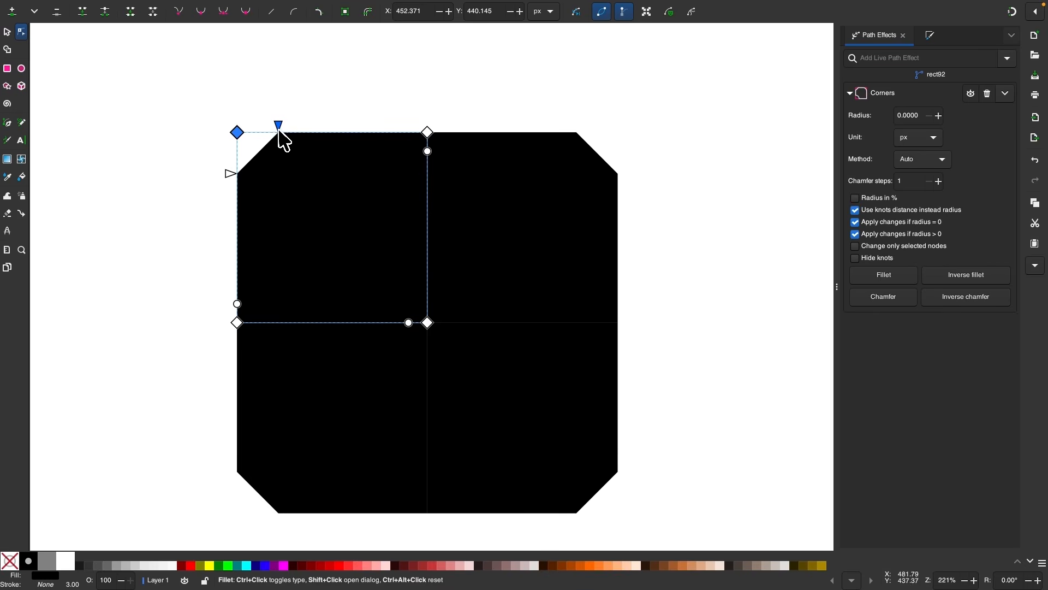
left_click_drag(282, 137, 315, 137)
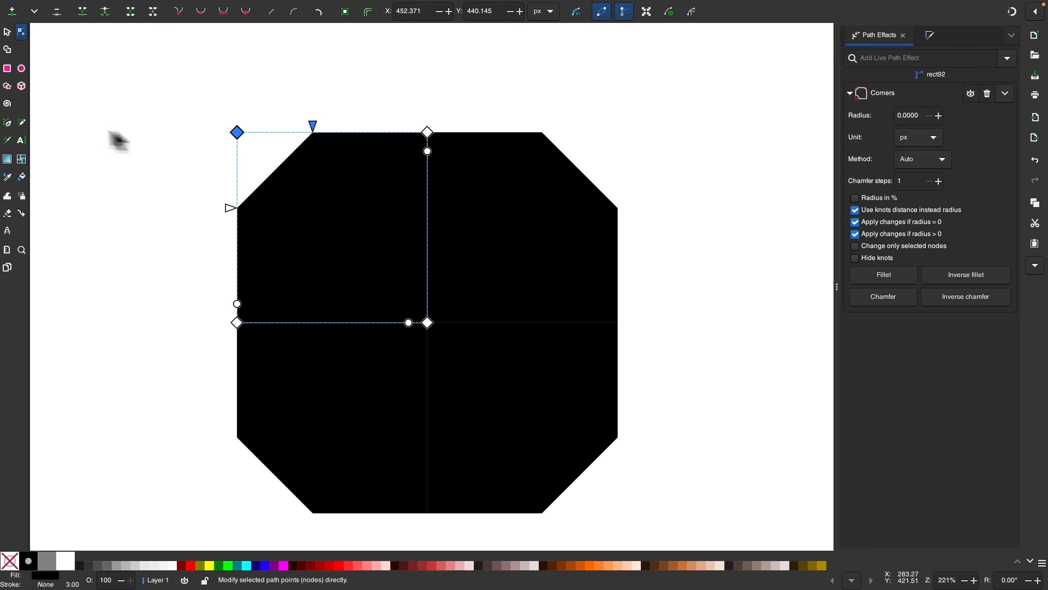
- Draw a left-facing half circle of about 55.5 px radius, from 90° to 270°, beside the octagonal shape
left_click(22, 69)
scroll(131, 256, "left", 3)
scroll(131, 256, "down", 1)
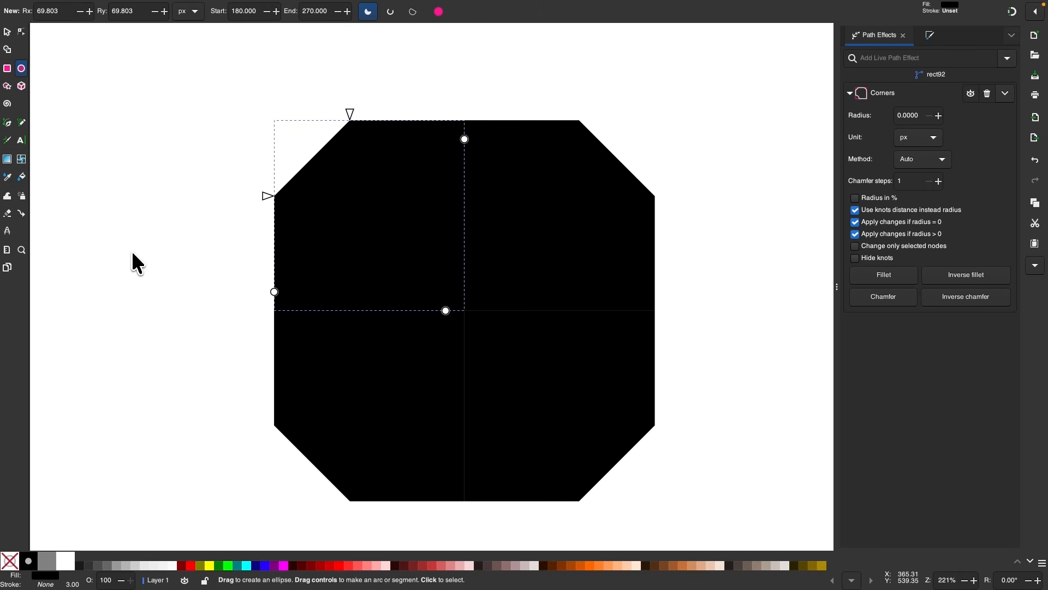
left_click_drag(71, 173, 206, 343)
scroll(40, 331, "left", 2)
scroll(90, 287, "up", 1)
scroll(94, 282, "up", 1)
left_click_drag(148, 241, 232, 362)
scroll(304, 211, "right", 1)
scroll(305, 211, "up", 1)
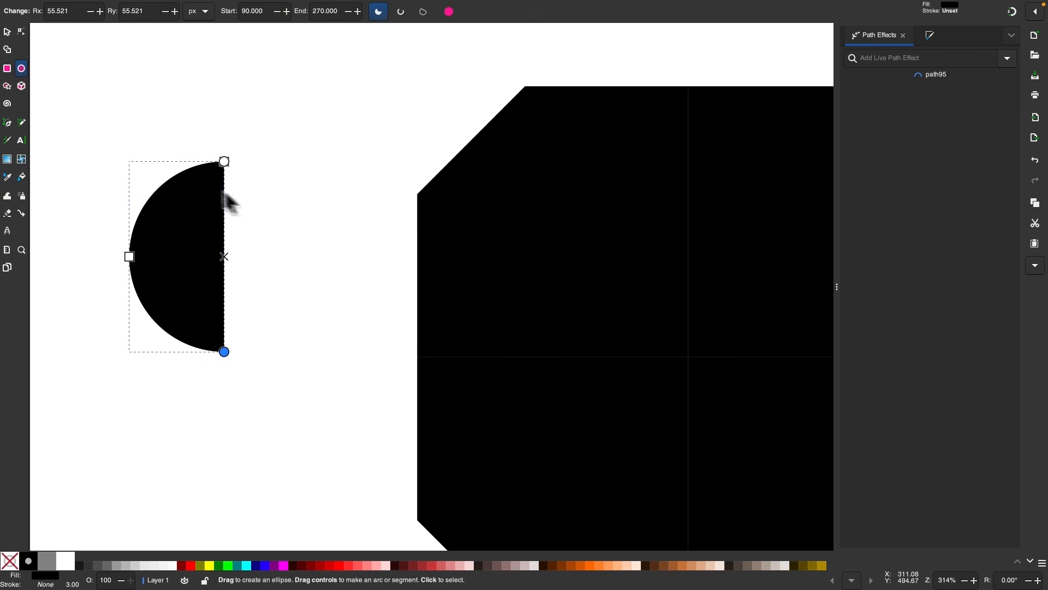
- Convert the half circle to a path and move it closer to the upper-left chamfer
left_click(11, 32)
left_click(194, 10)
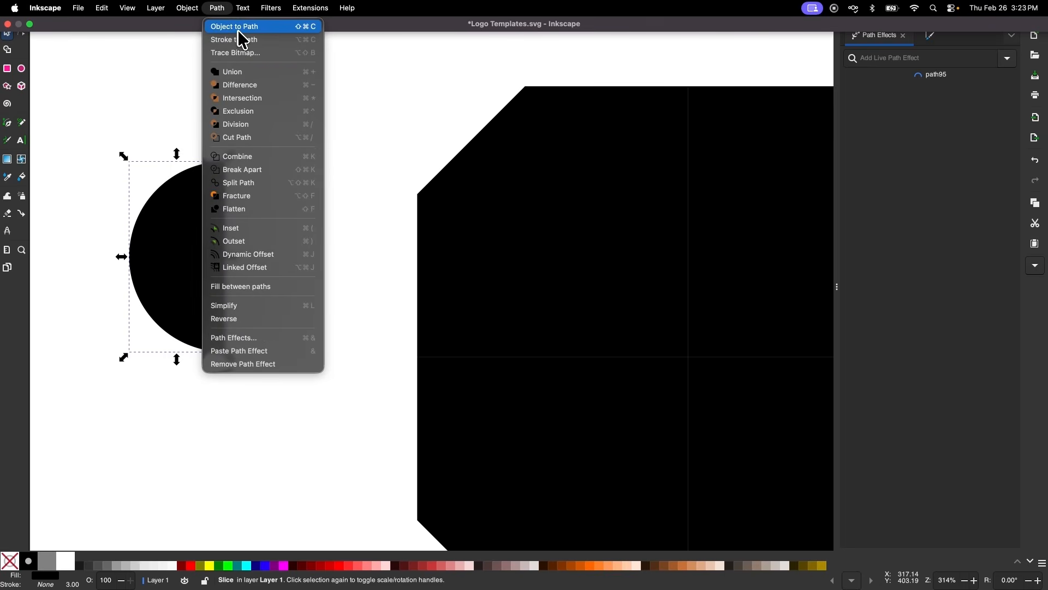
left_click(237, 30)
left_click_drag(205, 246, 363, 109)
scroll(362, 110, "up", 2)
scroll(362, 110, "right", 2)
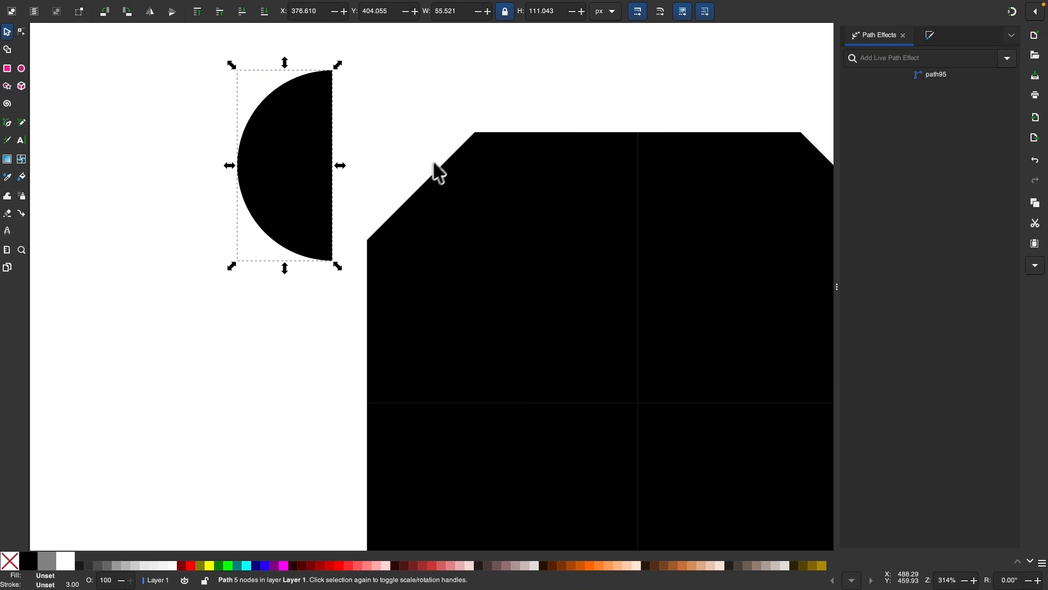
- Rotate the half circle clockwise until its flat side is parallel to the upper-left chamfer
left_click(301, 109)
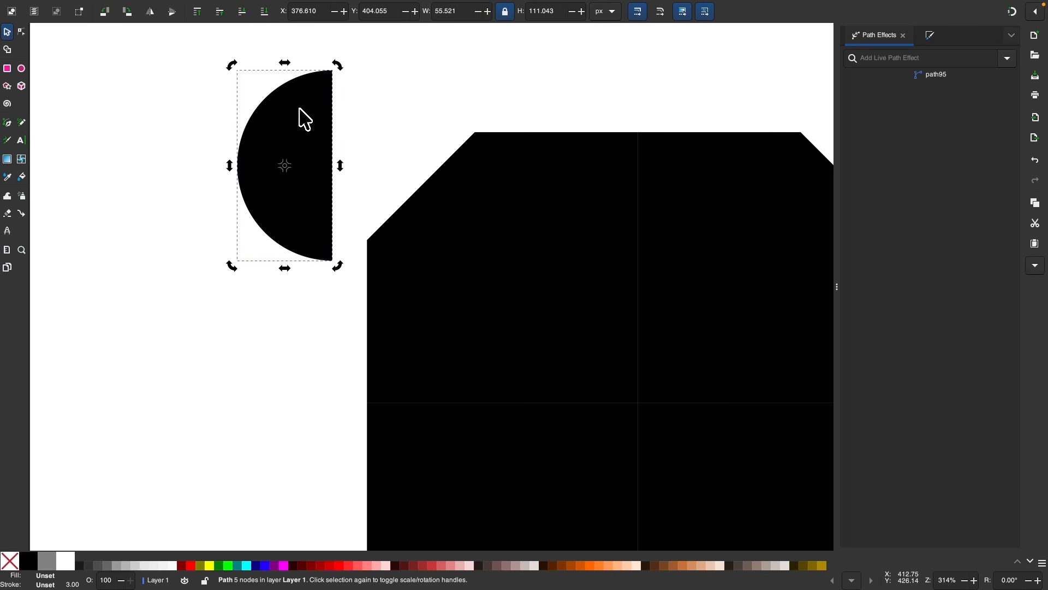
left_click_drag(341, 63, 409, 136)
scroll(437, 139, "up", 2)
- Enable snapping and scale the rotated half circle down proportionally to about 57 px wide
left_click(1014, 13)
left_click_drag(251, 218, 252, 182)
left_click(250, 176)
left_click_drag(198, 104, 267, 158)
- Shrink the half circle to about 46 px wide and snap its flat side's midpoint to the midpoint of the upper-left chamfer
left_click_drag(319, 202, 393, 198)
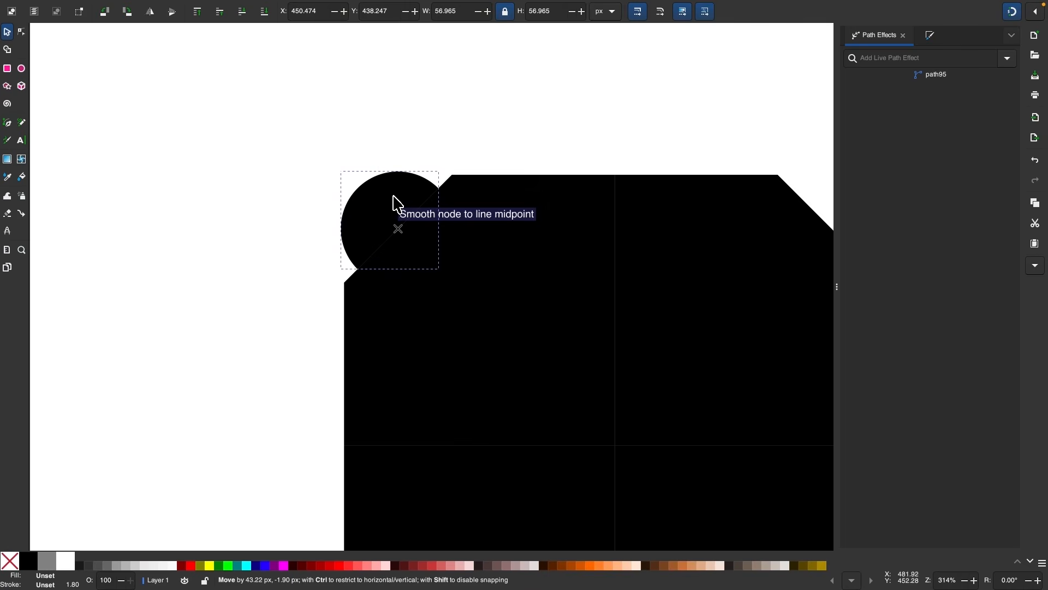
key("Escape")
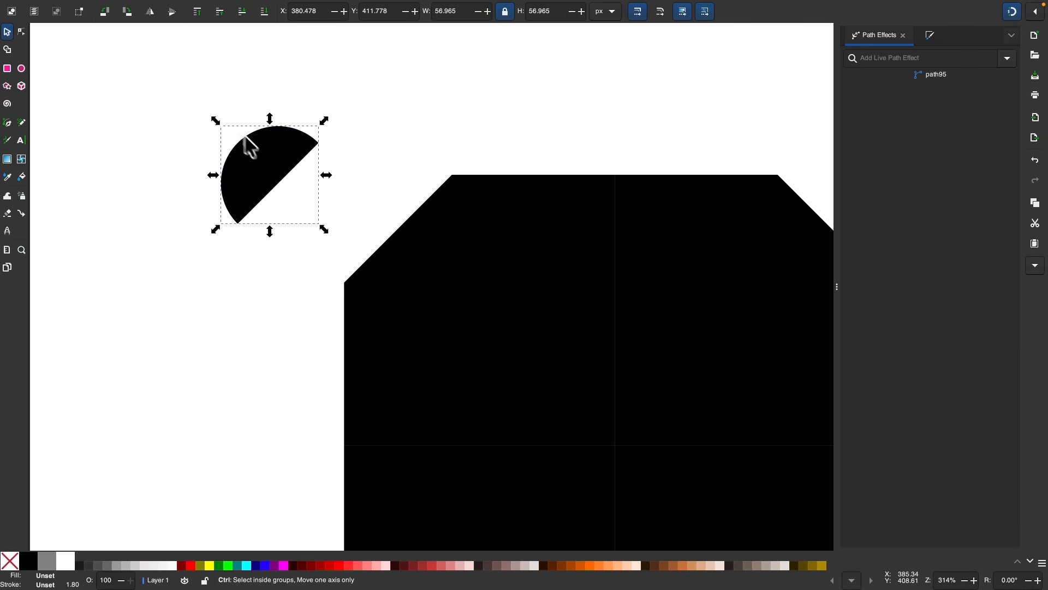
left_click_drag(219, 124, 237, 129)
left_click_drag(277, 171, 396, 206)
scroll(417, 238, "up", 2)
left_click(343, 196)
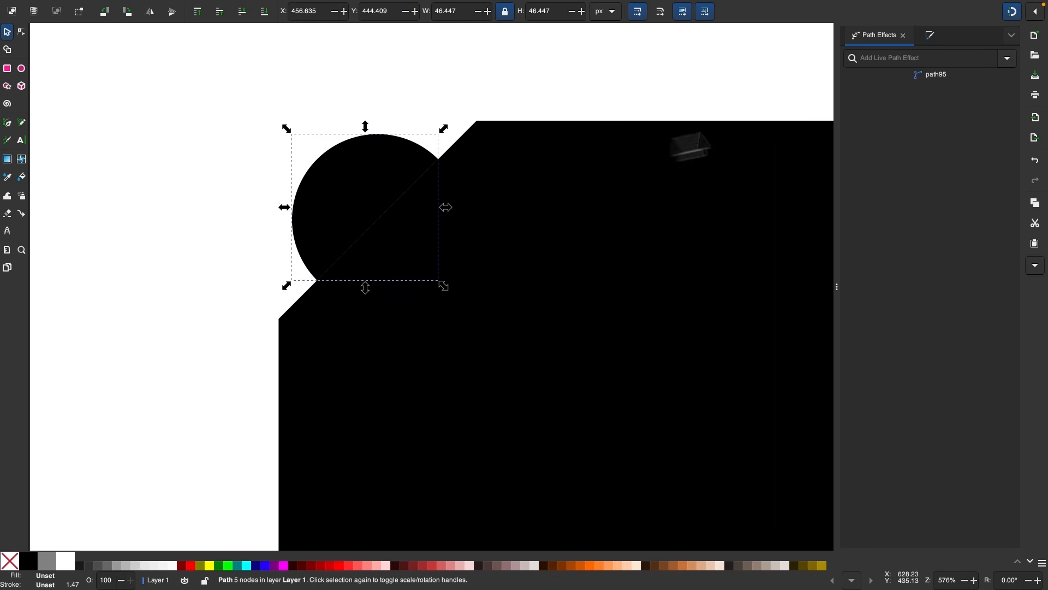
left_click(1036, 13)
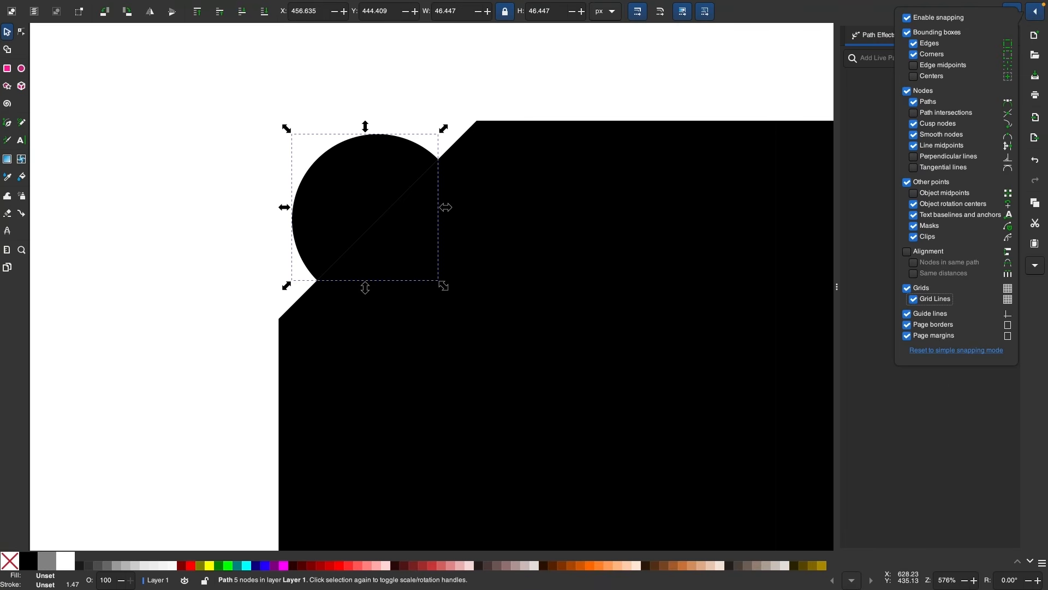
left_click(1038, 16)
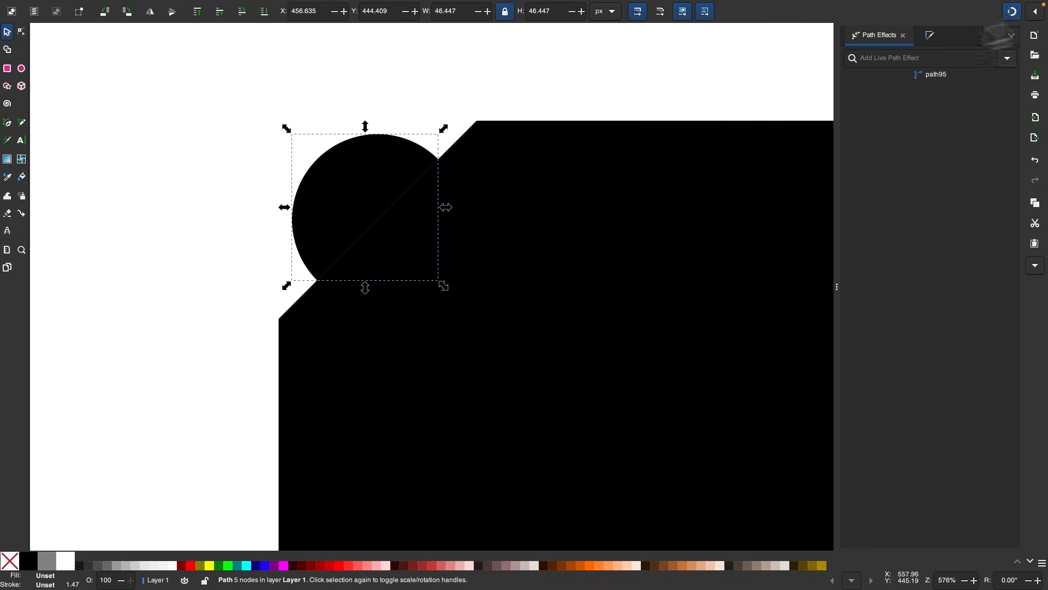
- Union the half circle with the original chamfered upper-left quarter
scroll(538, 250, "down", 3)
scroll(531, 244, "down", 5)
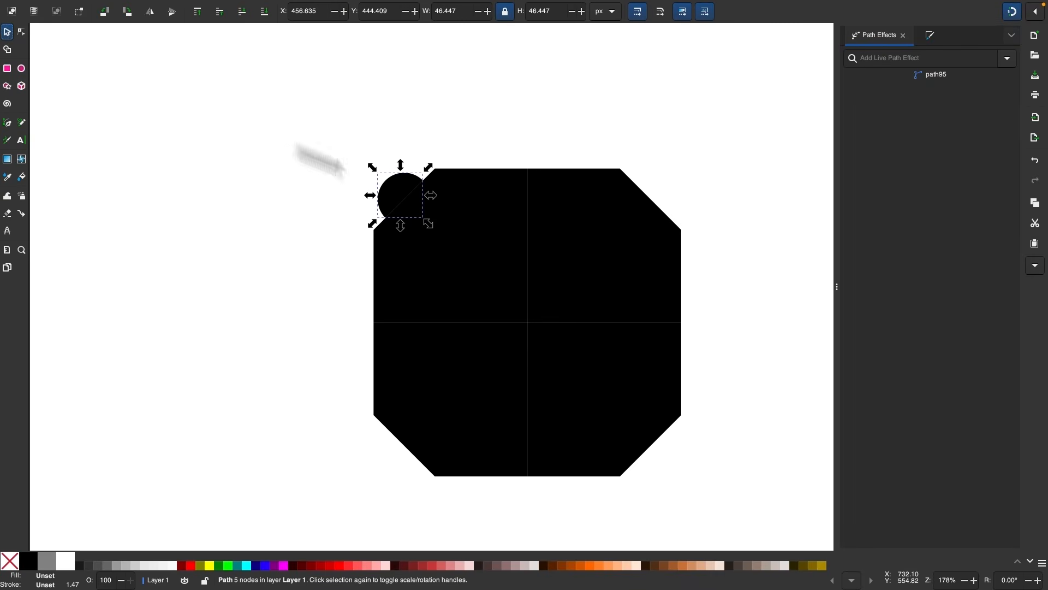
scroll(646, 288, "up", 3)
left_click(466, 210, "shift")
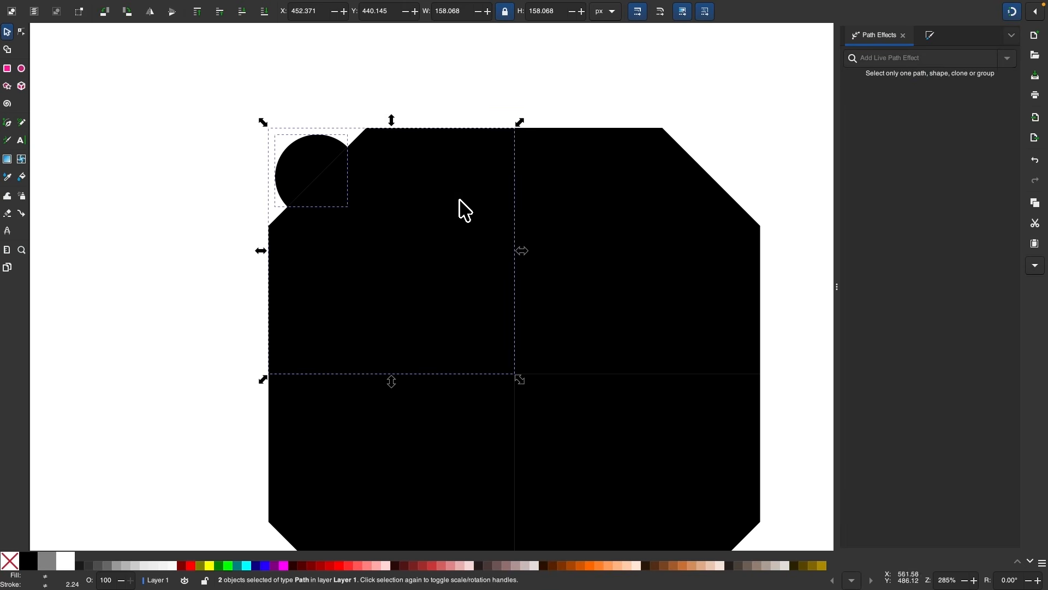
mouse_move(278, 11)
left_click(217, 8)
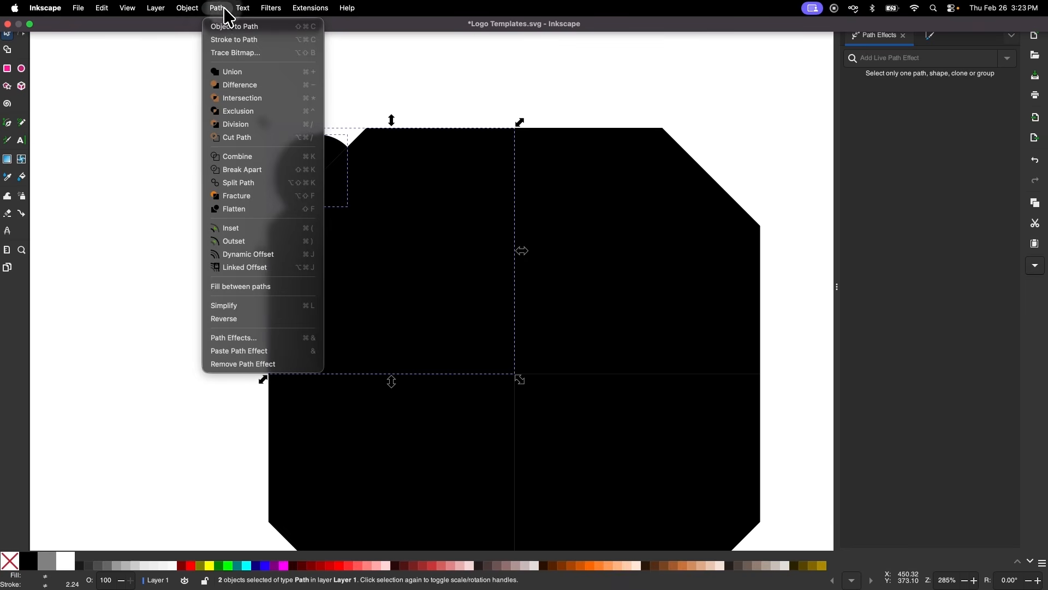
left_click(250, 78)
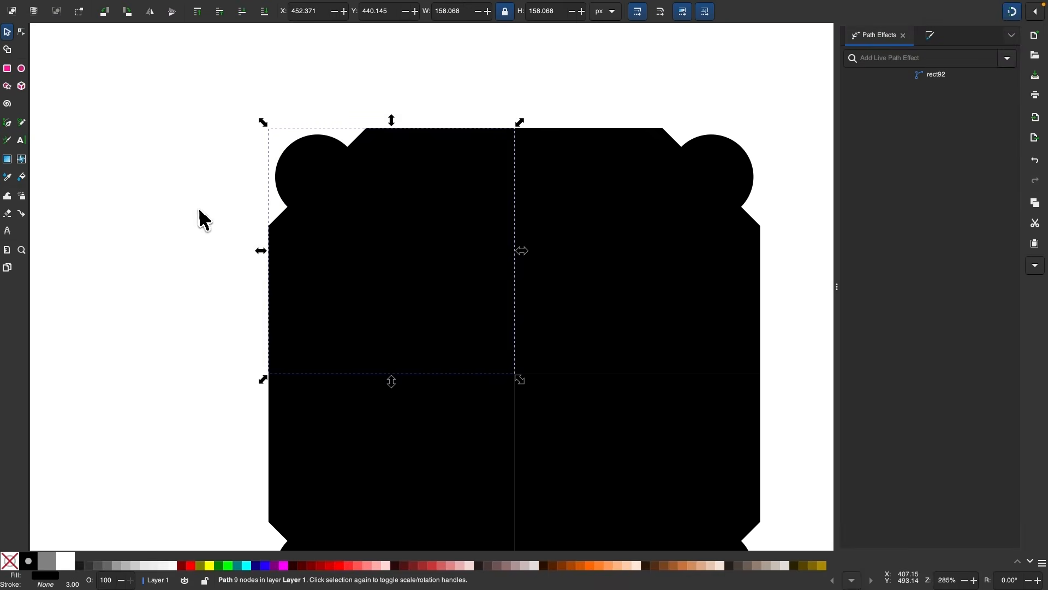
- Select the original quarter with its three mirrored clones and union them into one badge shape
scroll(198, 208, "down", 2, "ctrl")
scroll(197, 209, "left", 1)
left_click_drag(661, 487, 124, 40)
mouse_move(271, 11)
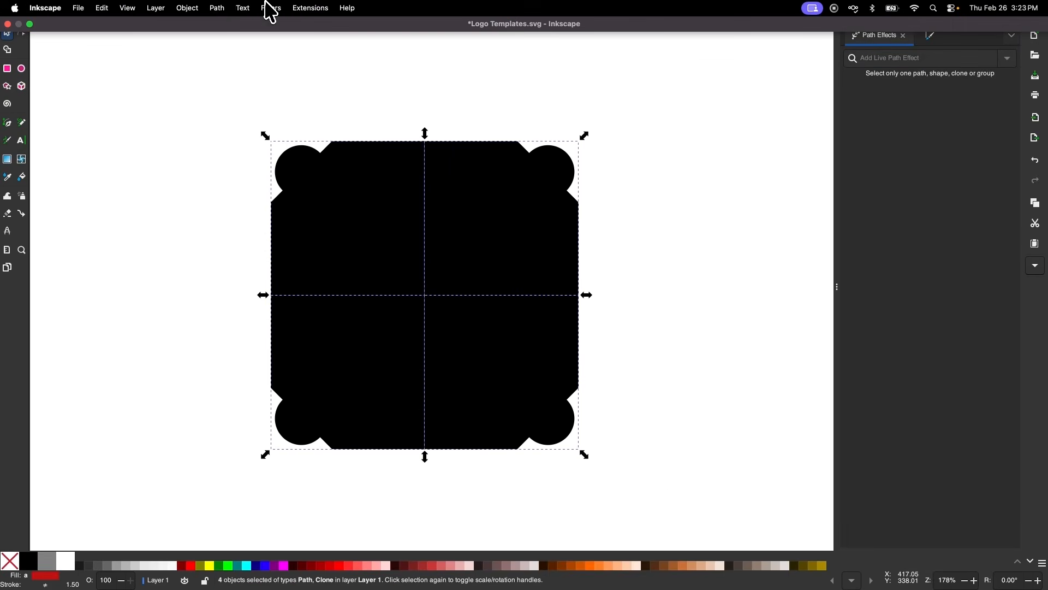
left_click(217, 9)
left_click(233, 77)
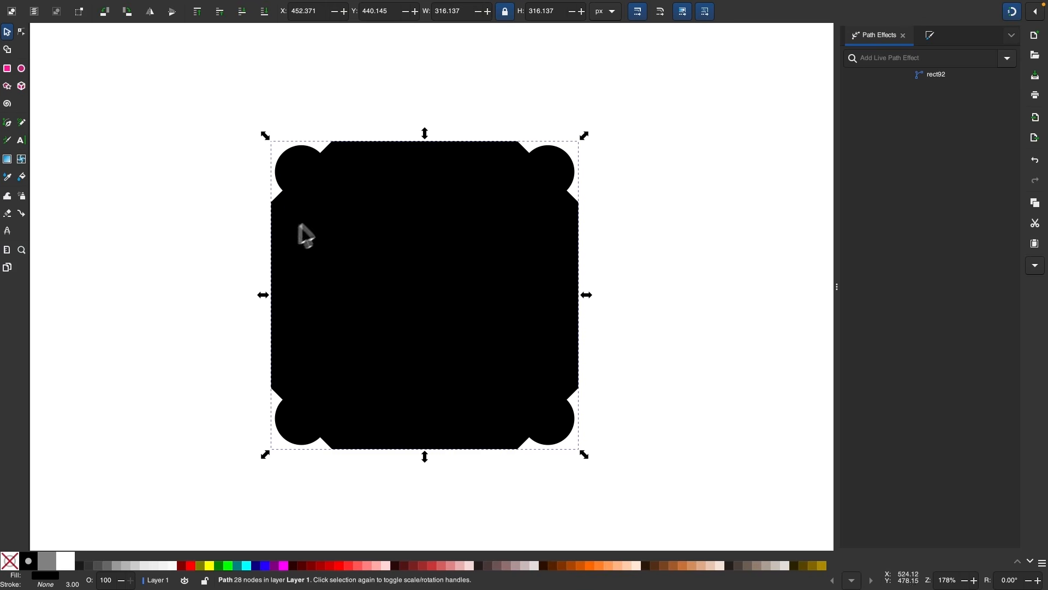
- Show the stroke style settings of the badge's inset white outline
scroll(424, 314, "up", 3)
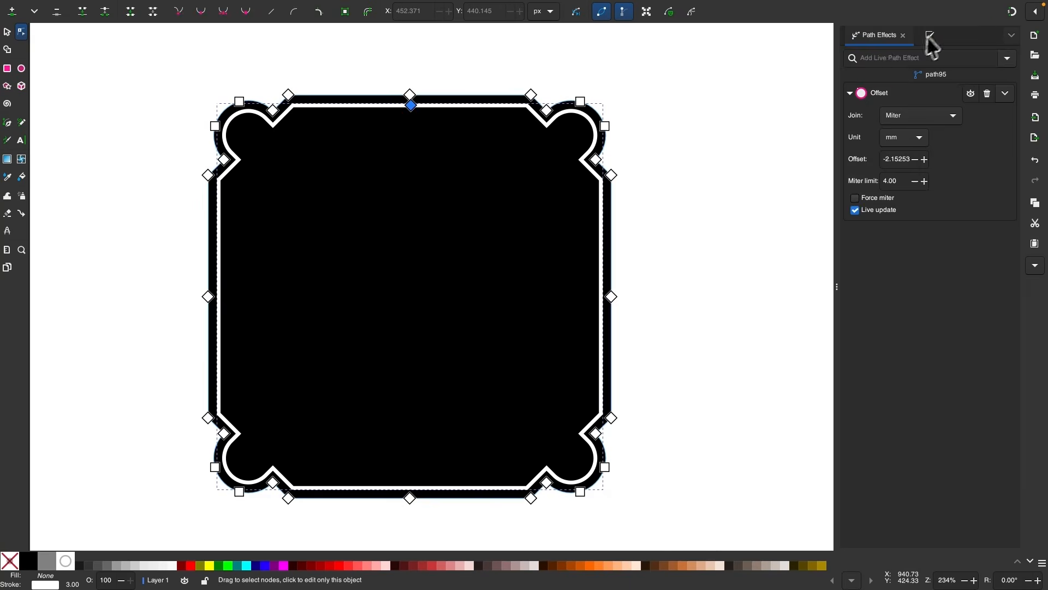
left_click(930, 35)
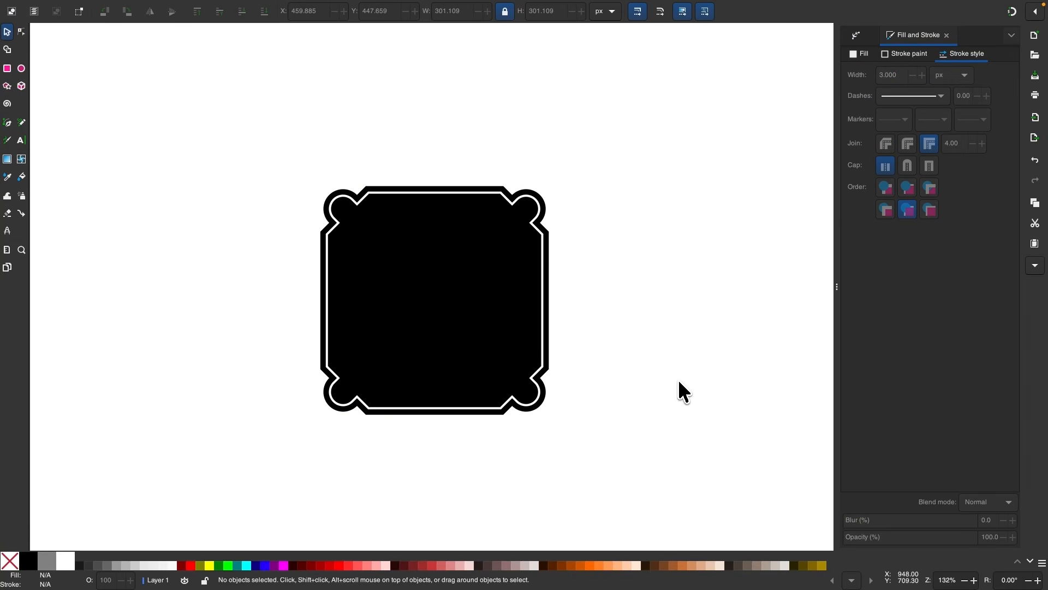
- Delete the square badge with round corner lobes together with its inset white outline
scroll(678, 386, "down", 1)
scroll(679, 386, "up", 1)
left_click_drag(579, 501, 297, 214)
key("Delete")
scroll(297, 214, "up", 5)
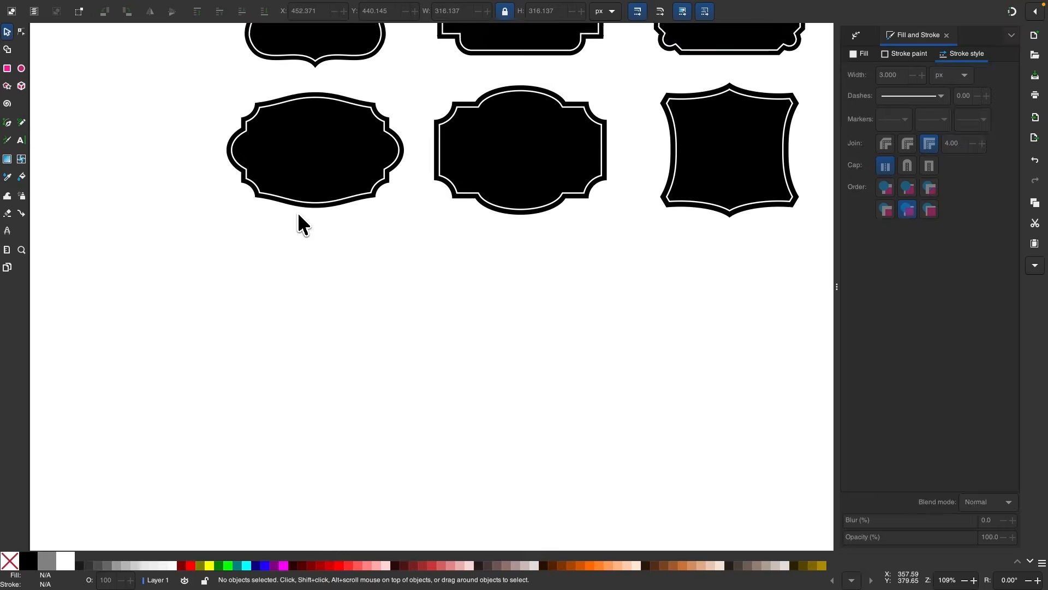
scroll(298, 214, "up", 1)
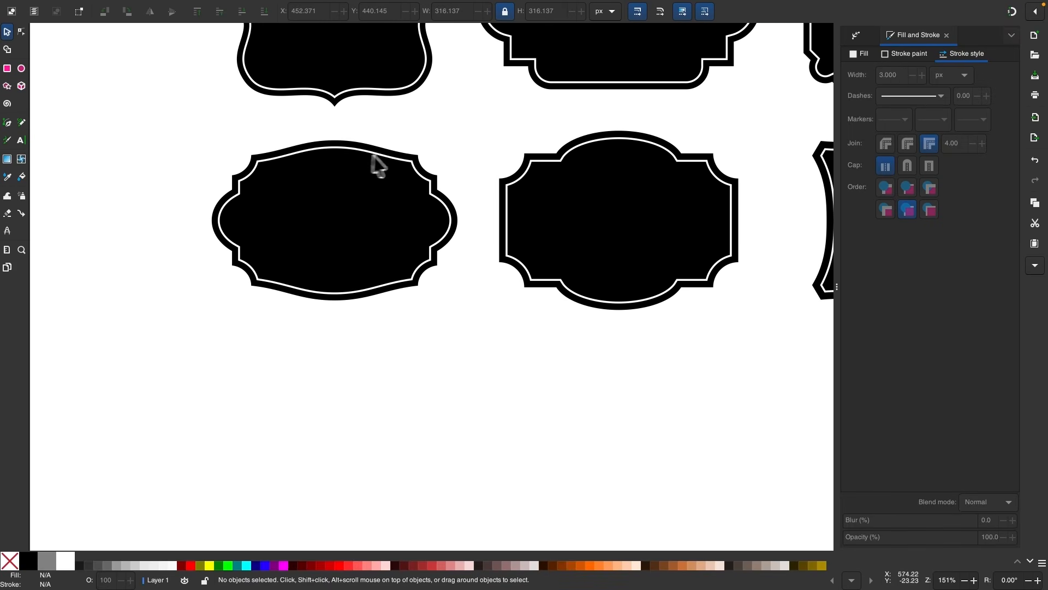
scroll(362, 310, "down", 8)
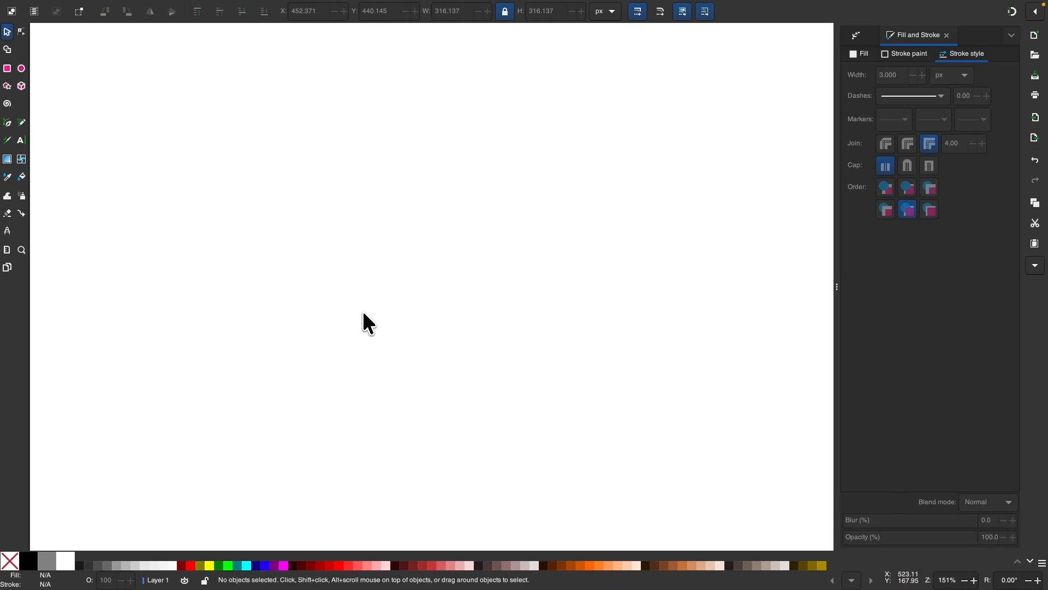
- Draw a square about 129 px wide, convert it to a path, fill it black and remove its stroke
left_click(8, 70)
left_click_drag(244, 168, 348, 276)
left_click(215, 8)
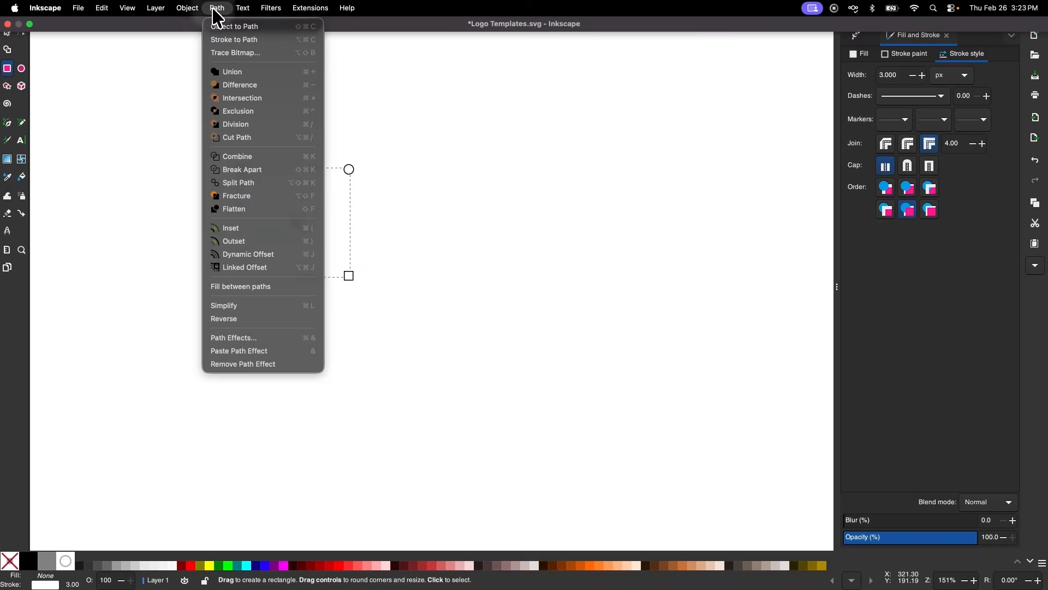
left_click(229, 27)
left_click(28, 560)
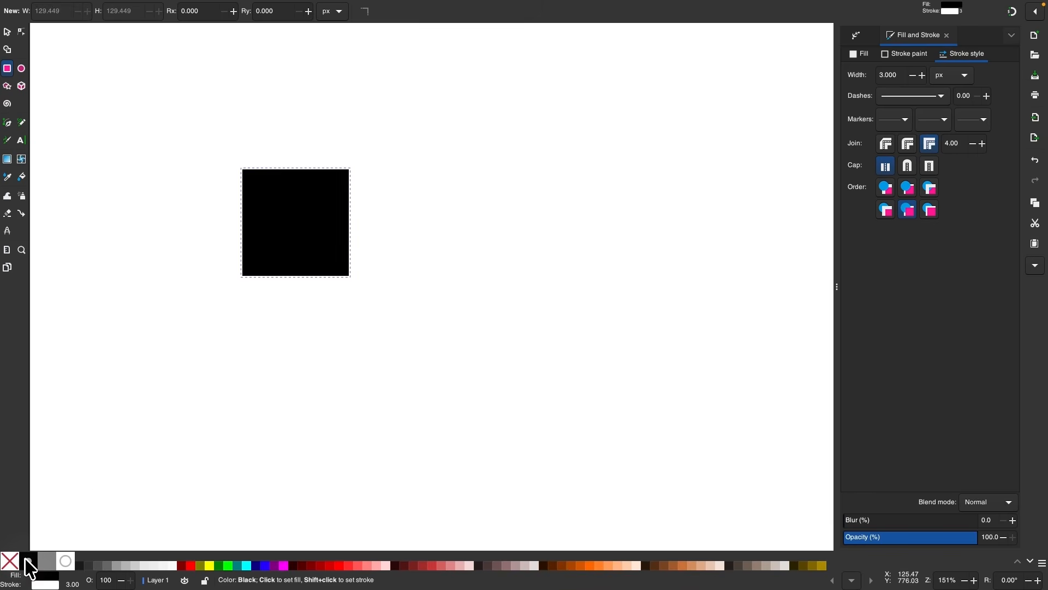
left_click(10, 562, "shift")
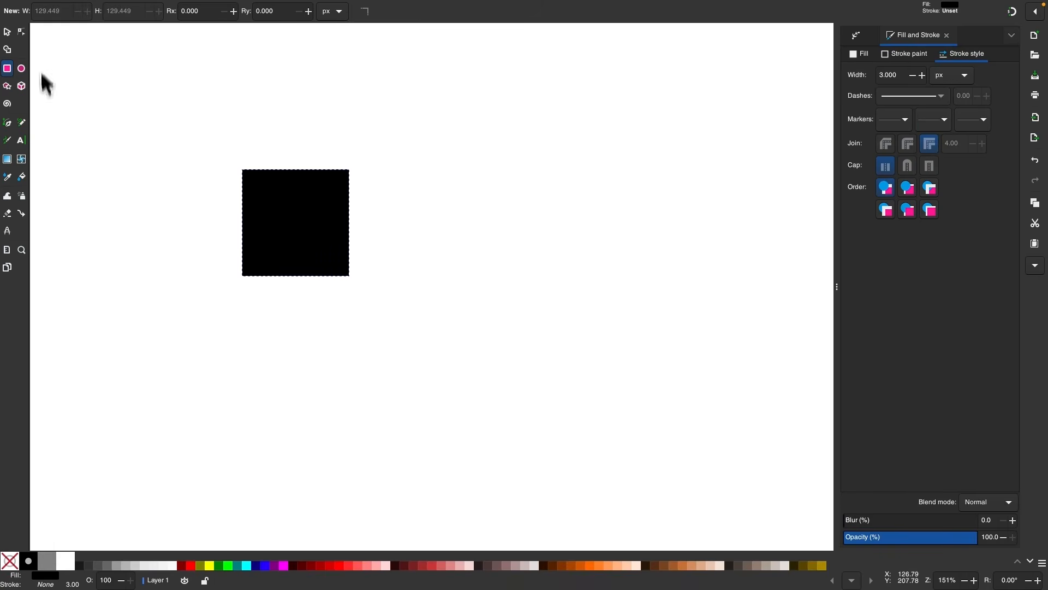
- Move the black square aside as a spare, duplicate it, and place the copy in the empty canvas area
left_click(8, 33)
left_click_drag(311, 215, 171, 173)
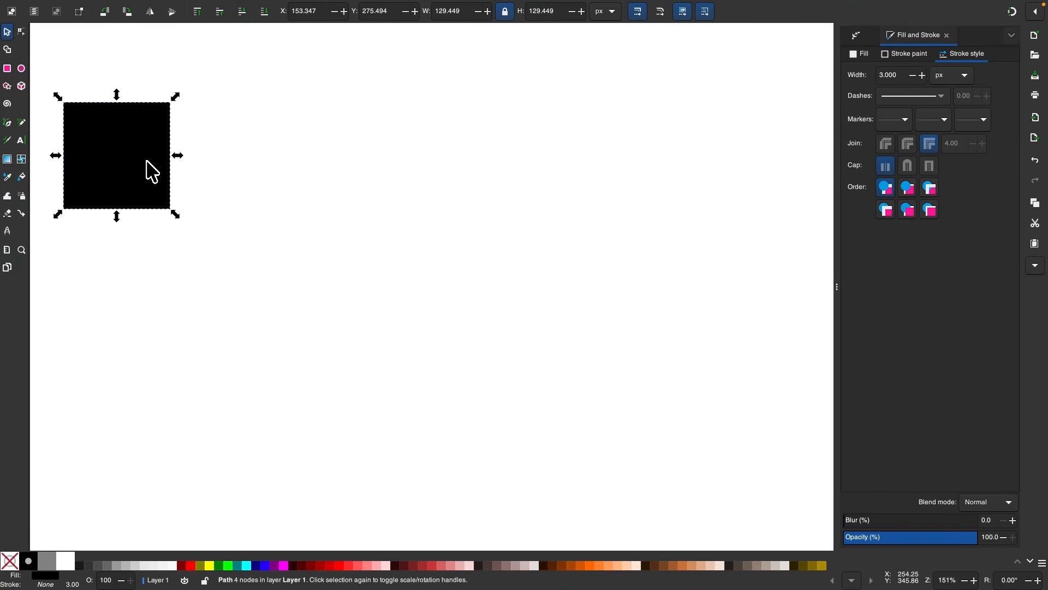
key("ctrl+d")
left_click_drag(136, 145, 402, 250)
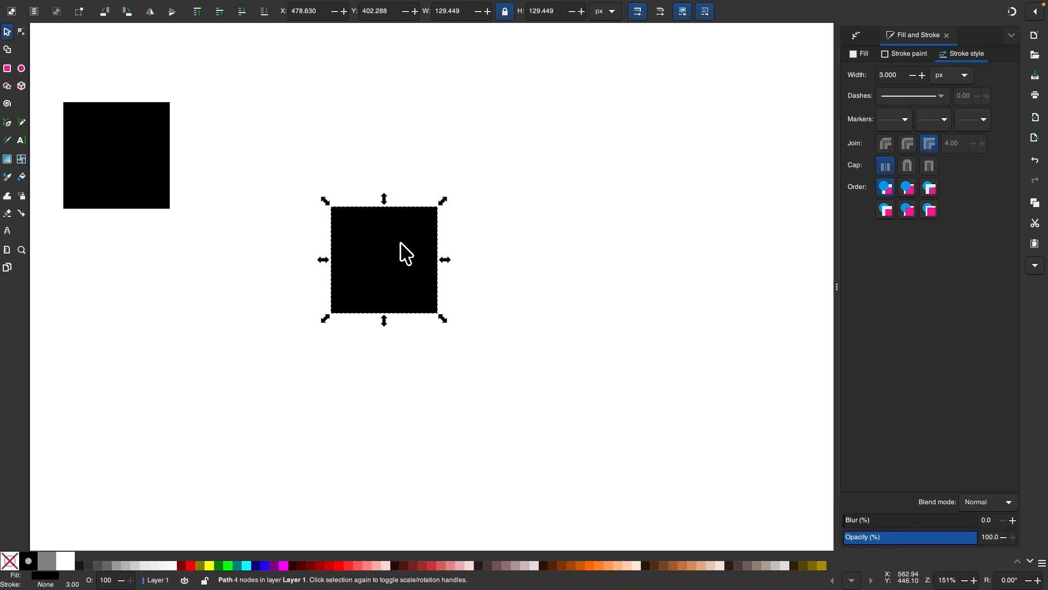
scroll(402, 251, "down", 2)
left_click_drag(374, 218, 382, 390)
scroll(384, 380, "down", 10)
scroll(384, 364, "up", 2)
left_click_drag(341, 265, 311, 276)
- Create 2 × 2 tiled clones of the copied square with CMM symmetry
left_click(96, 8)
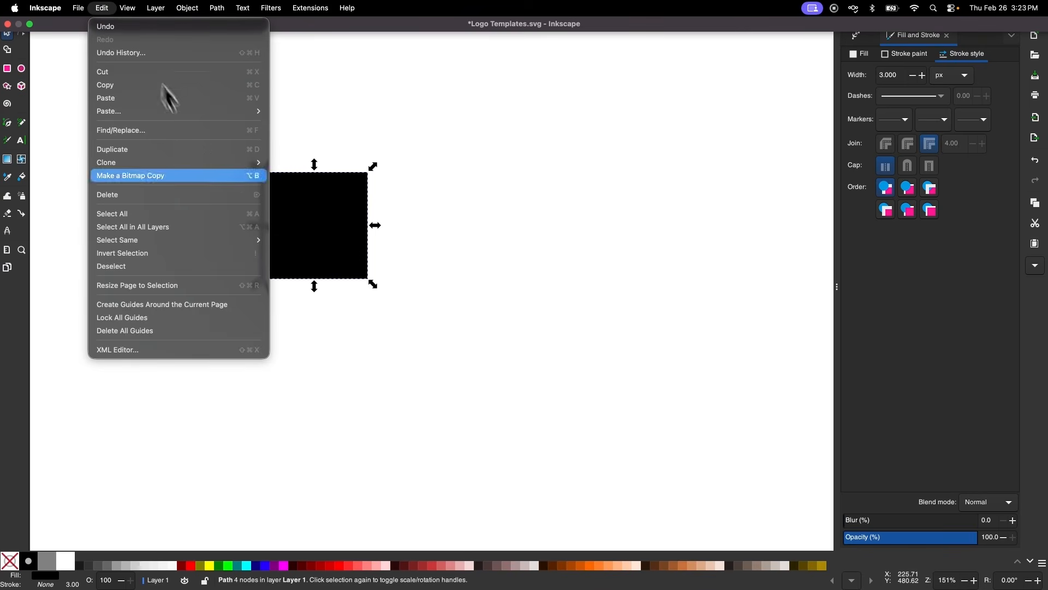
mouse_move(189, 165)
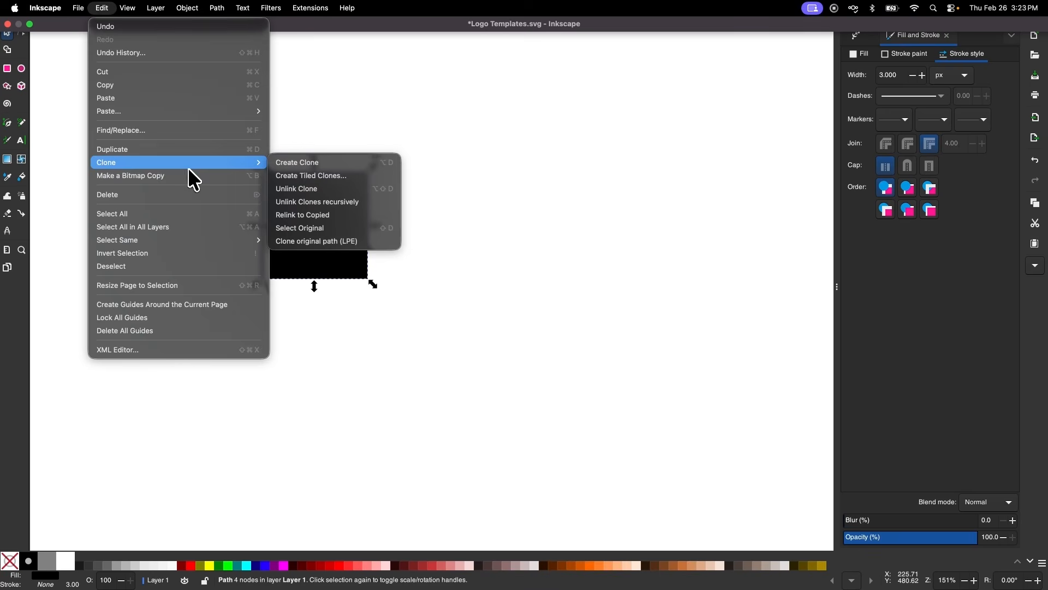
left_click(328, 176)
left_click(768, 317)
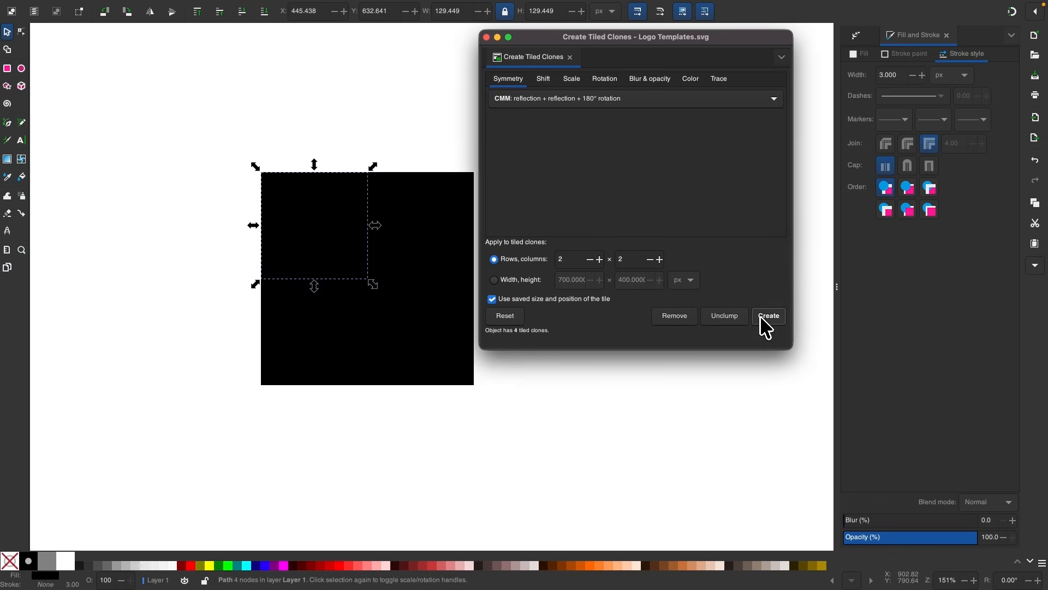
left_click(487, 38)
scroll(461, 218, "up", 2)
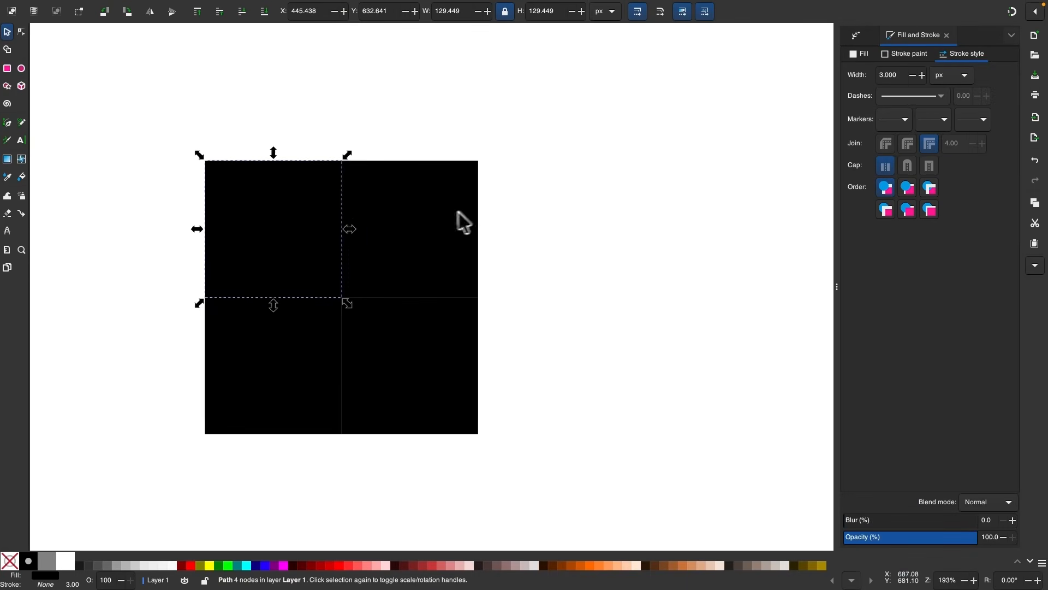
- Delete the clone stacked on the original upper-left square
left_click(311, 232)
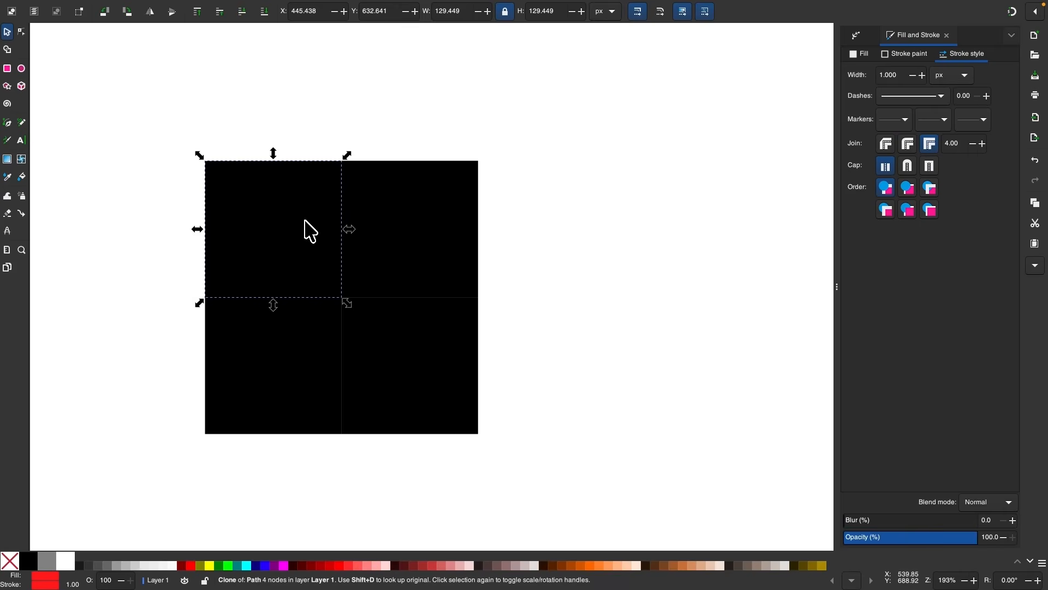
key("Escape")
scroll(304, 220, "up", 2)
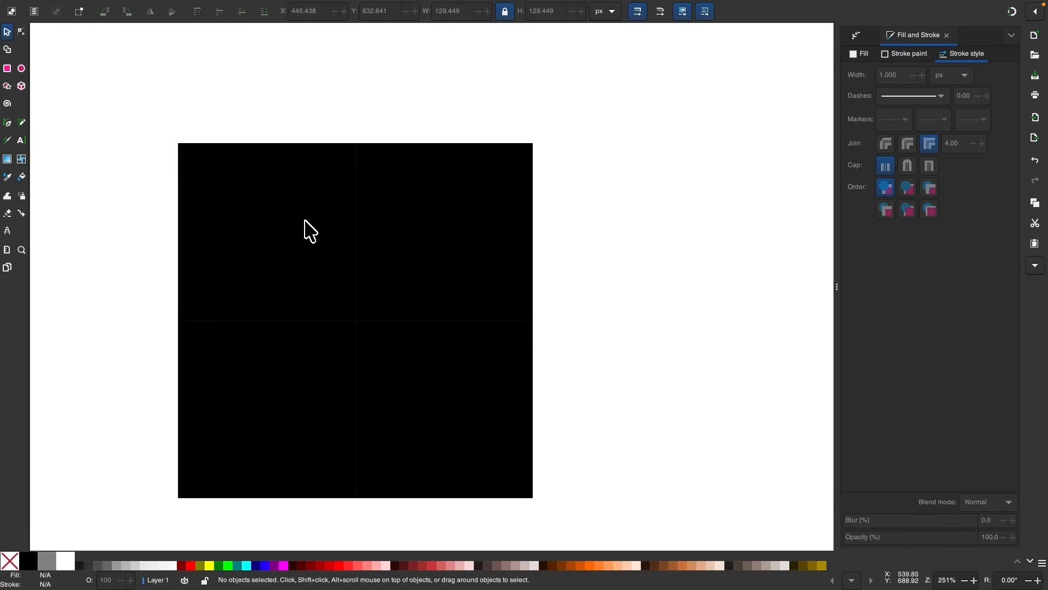
- Apply the Corners path effect to the original upper-left square and give its outer corner an inverse fillet
left_click(21, 32)
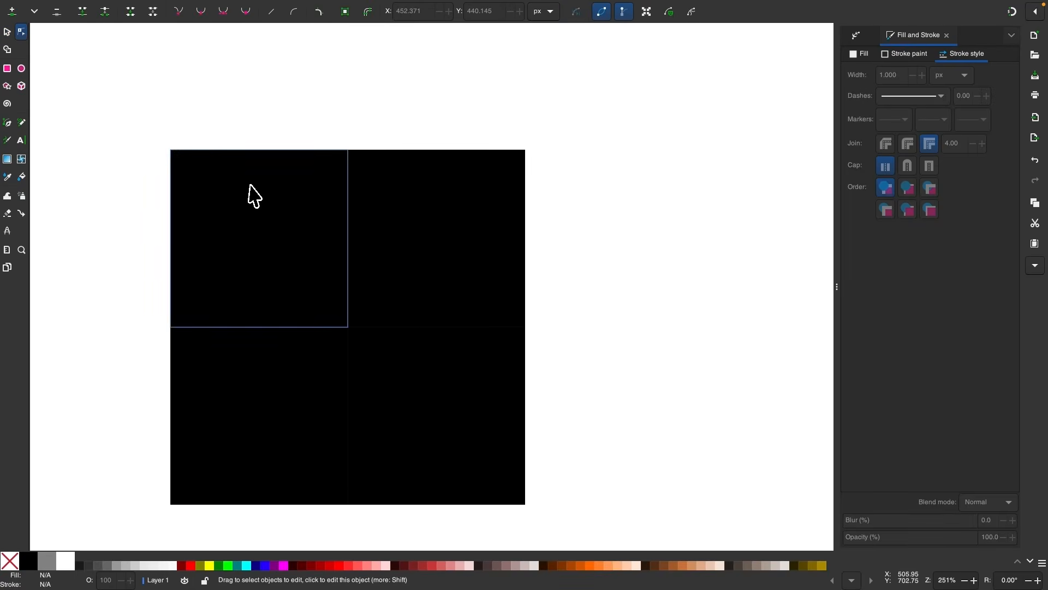
scroll(254, 196, "up", 1)
left_click(251, 190)
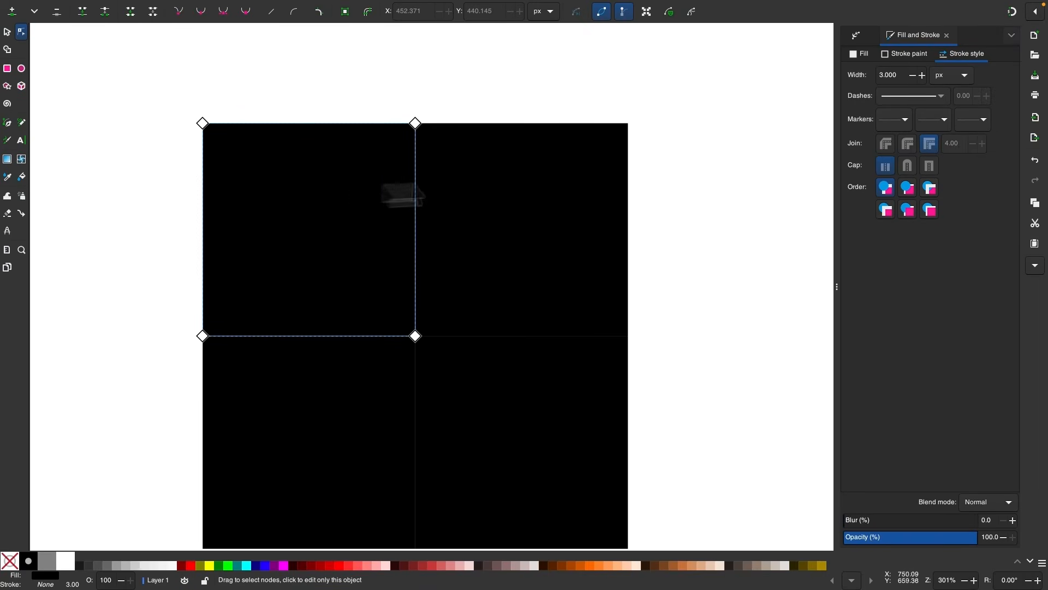
left_click(859, 36)
left_click(1009, 59)
left_click(805, 106)
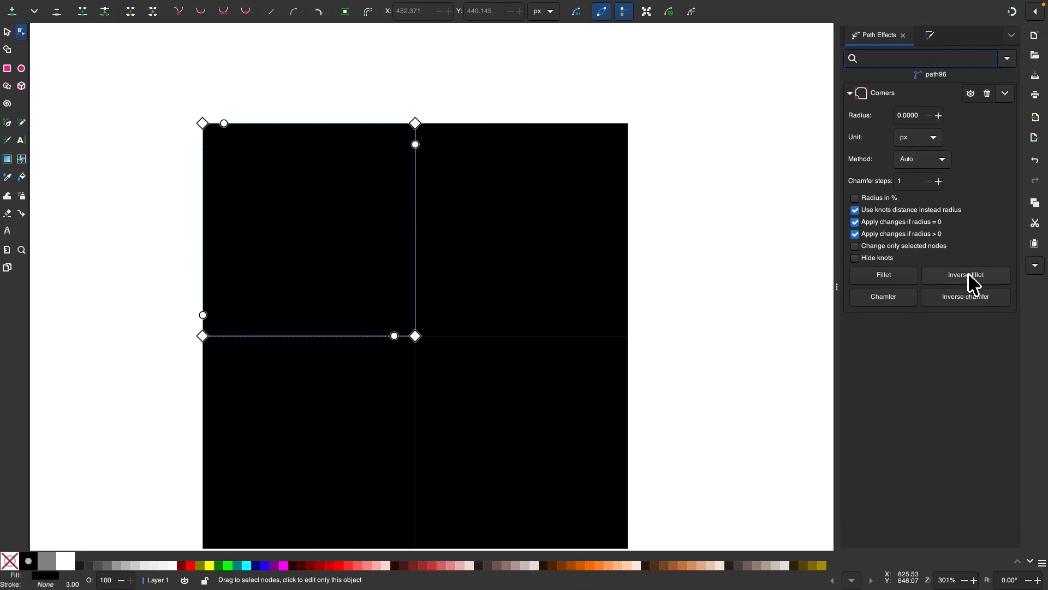
left_click_drag(167, 90, 236, 128)
scroll(136, 169, "up", 3)
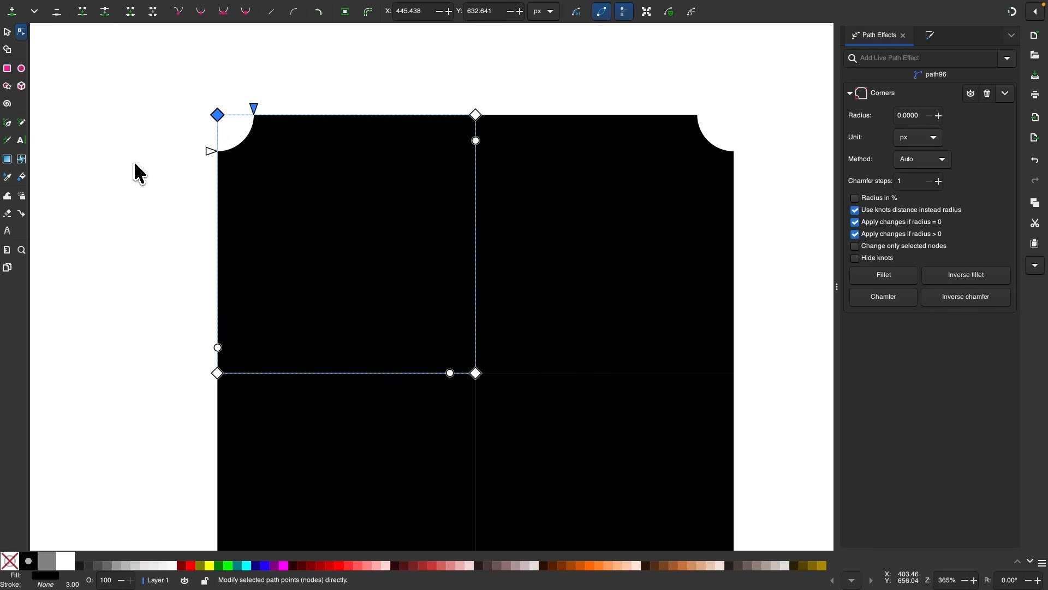
- Lower the filleted corner node by about 15 px and bend the original's top edge into an outward arch
scroll(134, 164, "right", 3)
left_click_drag(188, 75, 189, 119)
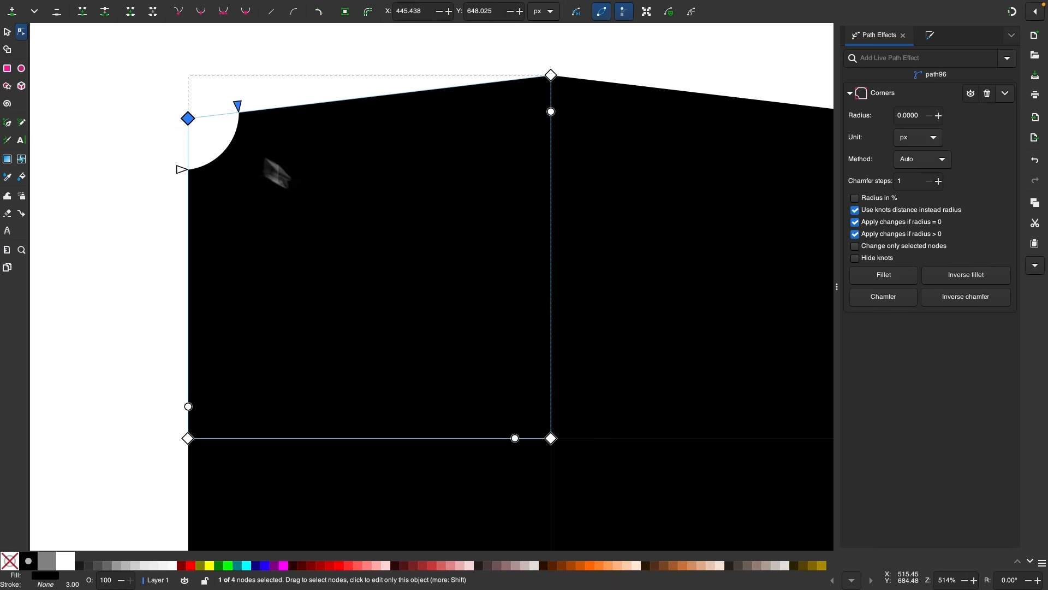
scroll(390, 232, "down", 1)
scroll(389, 232, "up", 1)
mouse_move(403, 139)
left_mouse_down()
mouse_move(393, 116)
mouse_move(369, 132)
mouse_move(360, 107)
mouse_move(435, 133)
mouse_move(393, 125)
left_mouse_up()
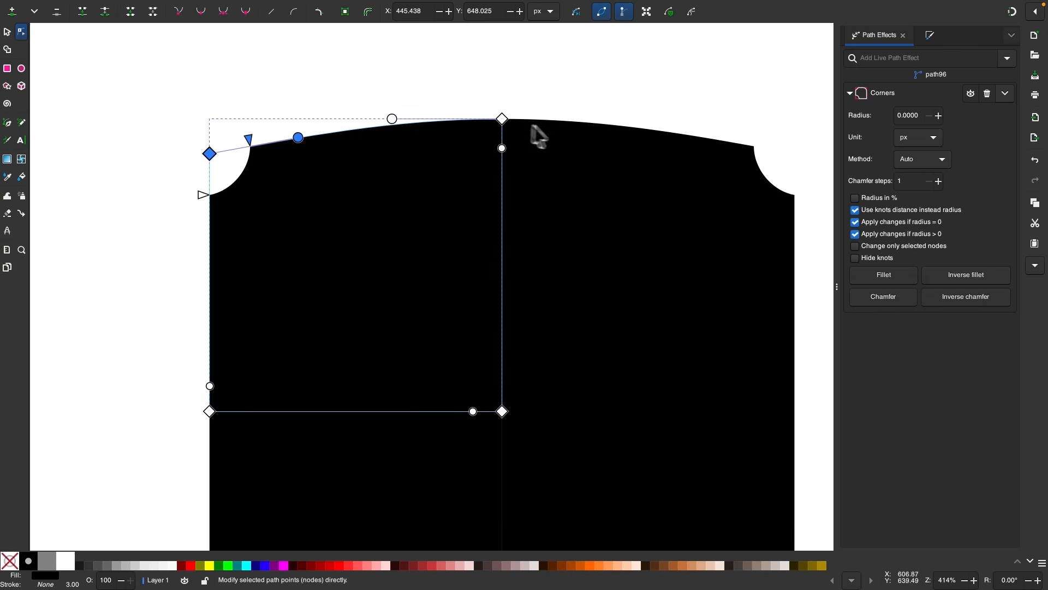
- Level the corner node's curve handle, nudge the node slightly lower, and refine the top edge into a flowing S-curve
scroll(336, 195, "up", 2, "ctrl")
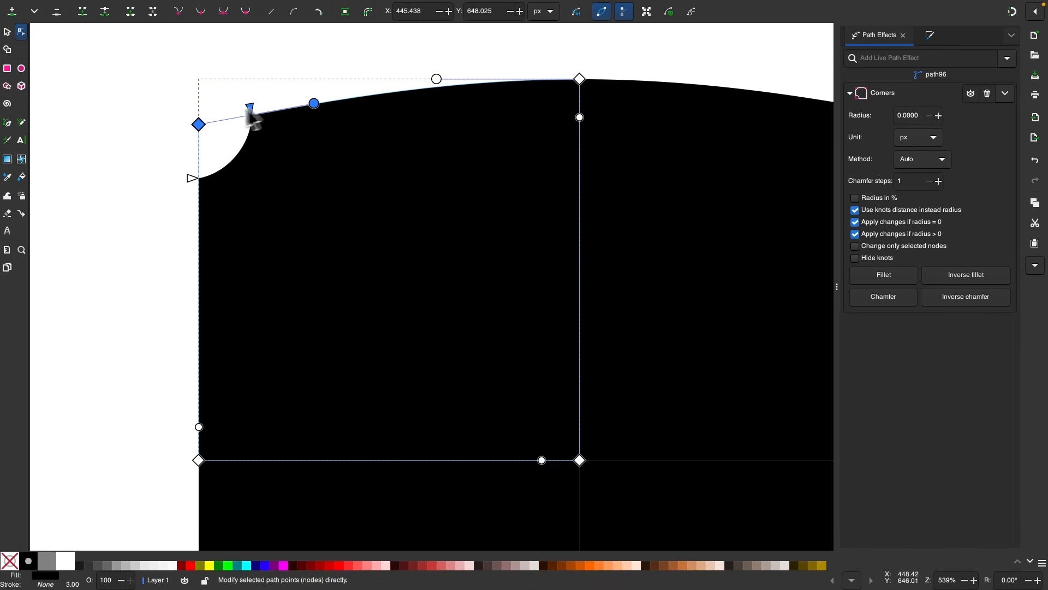
left_click_drag(316, 104, 328, 126)
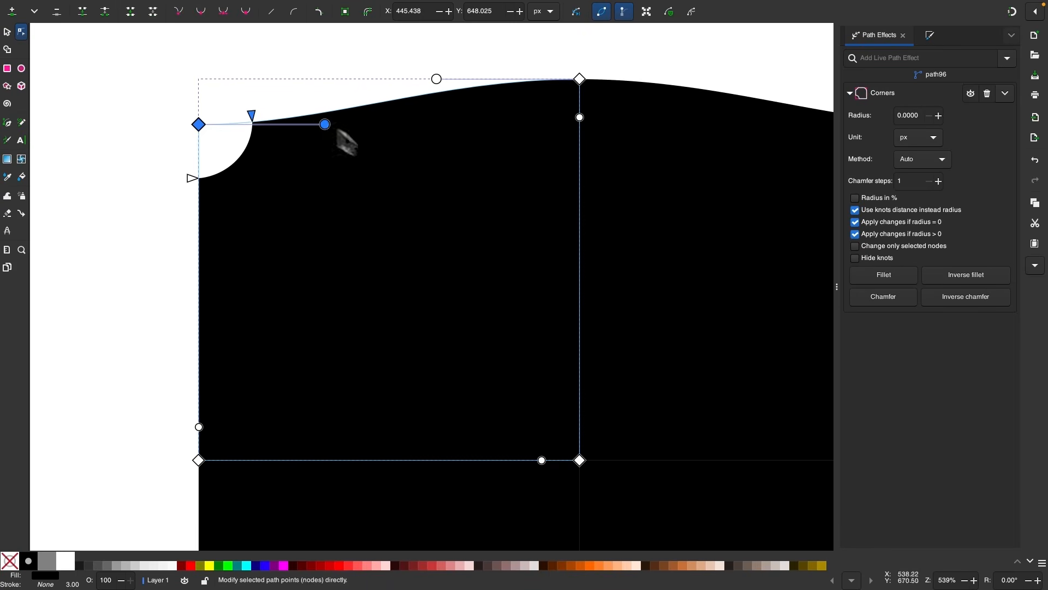
scroll(485, 204, "down", 1, "ctrl")
scroll(485, 204, "down", 2)
scroll(485, 204, "left", 1)
mouse_move(319, 109)
left_mouse_down()
mouse_move(321, 129)
mouse_move(320, 117)
left_mouse_up()
left_click_drag(403, 103, 412, 104)
- Select both top nodes of the original quarter and move them down together by about 25 px
scroll(508, 166, "down", 3)
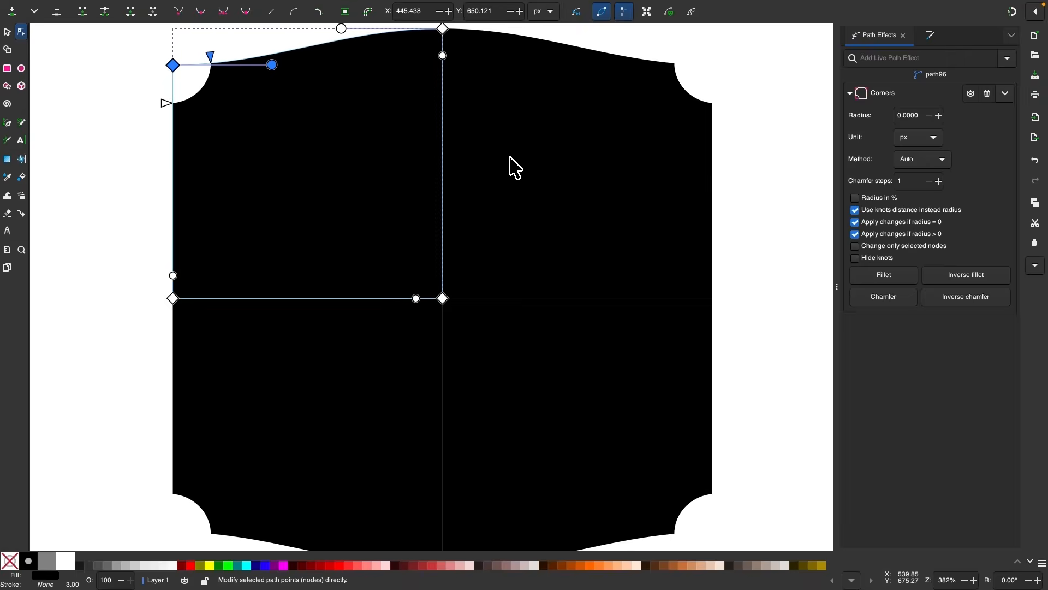
scroll(509, 158, "up", 1)
scroll(360, 189, "up", 2)
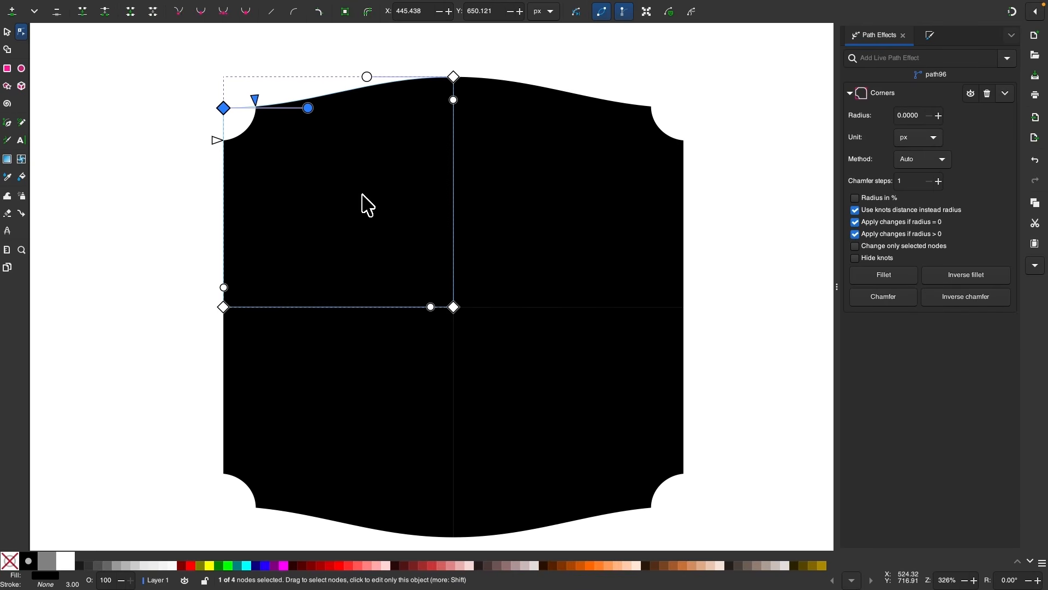
scroll(382, 210, "up", 1)
left_click_drag(159, 76, 541, 155)
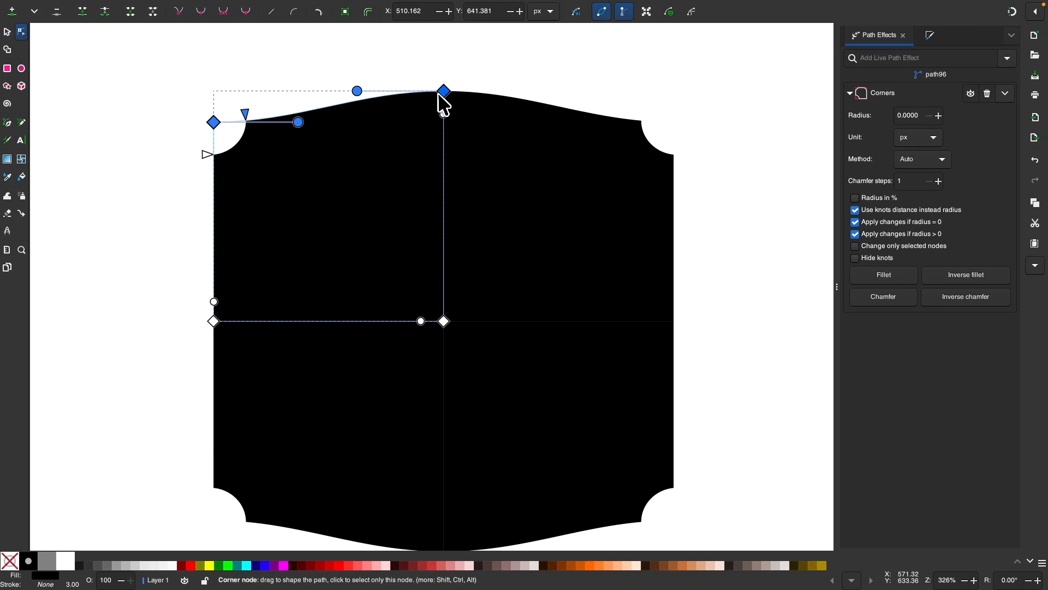
left_click_drag(441, 92, 444, 143)
- Draw a circle about 55 px in diameter in the empty area left of the badge
scroll(482, 107, "down", 1)
scroll(478, 98, "down", 5)
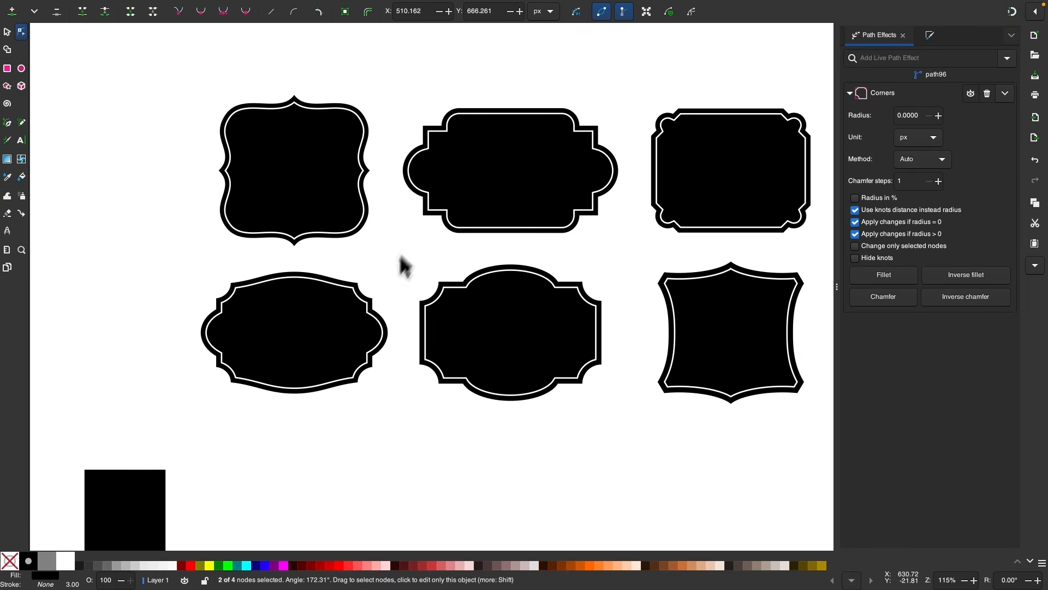
scroll(388, 293, "up", 2)
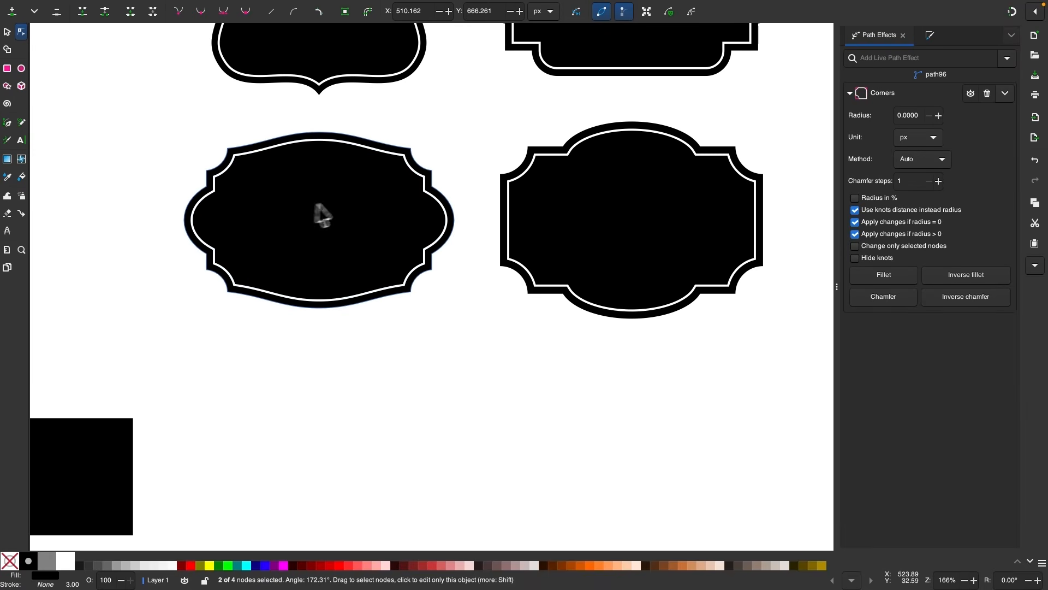
scroll(351, 199, "down", 12)
scroll(381, 114, "up", 5)
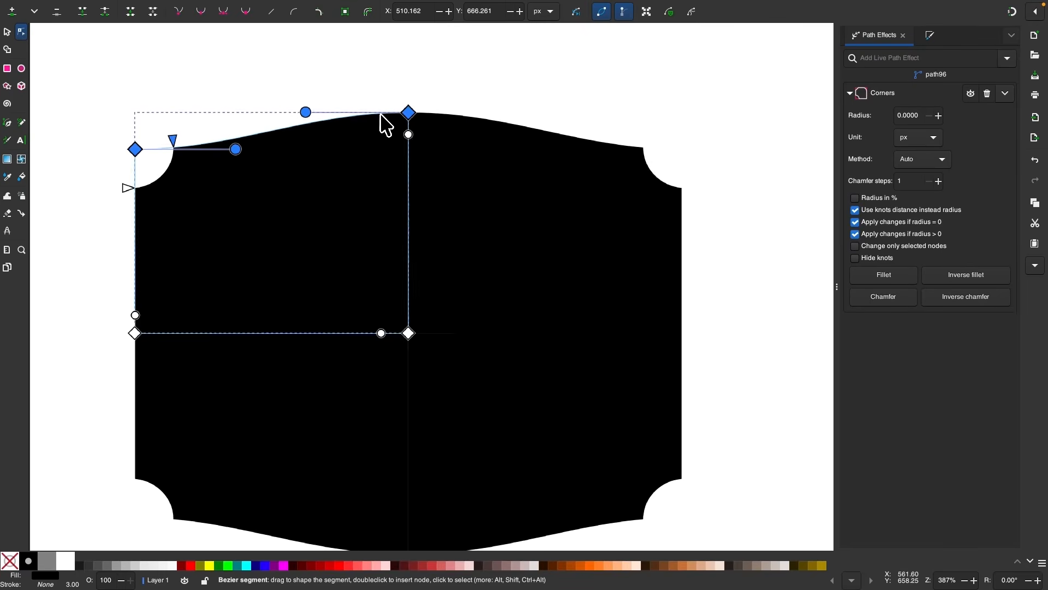
scroll(249, 190, "left", 2)
scroll(190, 236, "down", 1)
left_click(19, 66)
scroll(133, 210, "left", 8)
scroll(140, 214, "left", 2)
left_click_drag(225, 184, 364, 297)
- Convert the circle to a path and reduce it to its left half
mouse_move(189, 5)
left_click(220, 9)
left_click(232, 26)
- Rotate the half circle so its flat side faces down and enlarge it proportionally to about 106 × 53 px
left_click(270, 222)
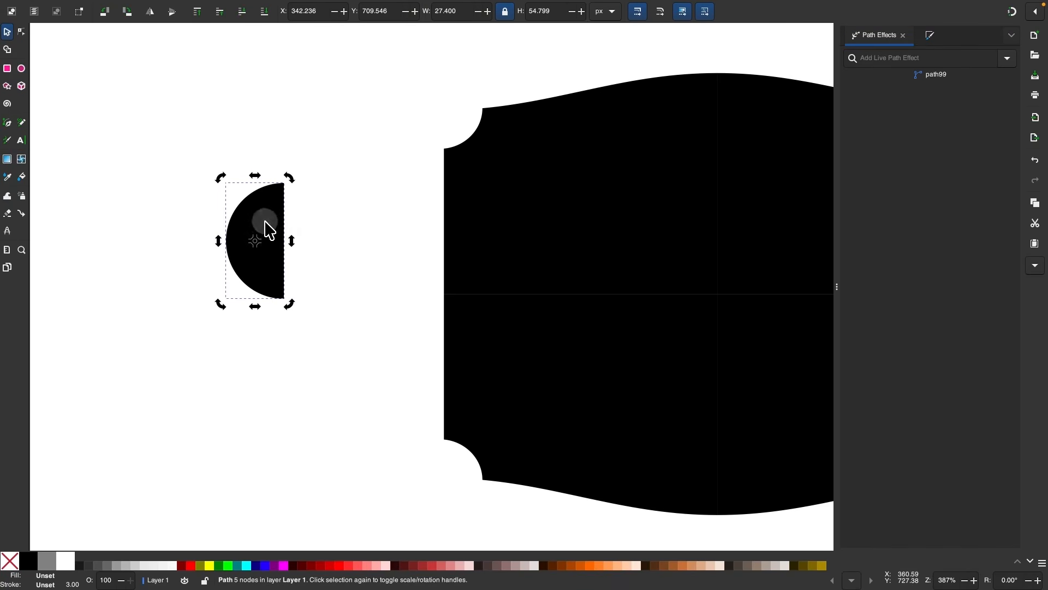
left_click_drag(288, 184, 338, 275)
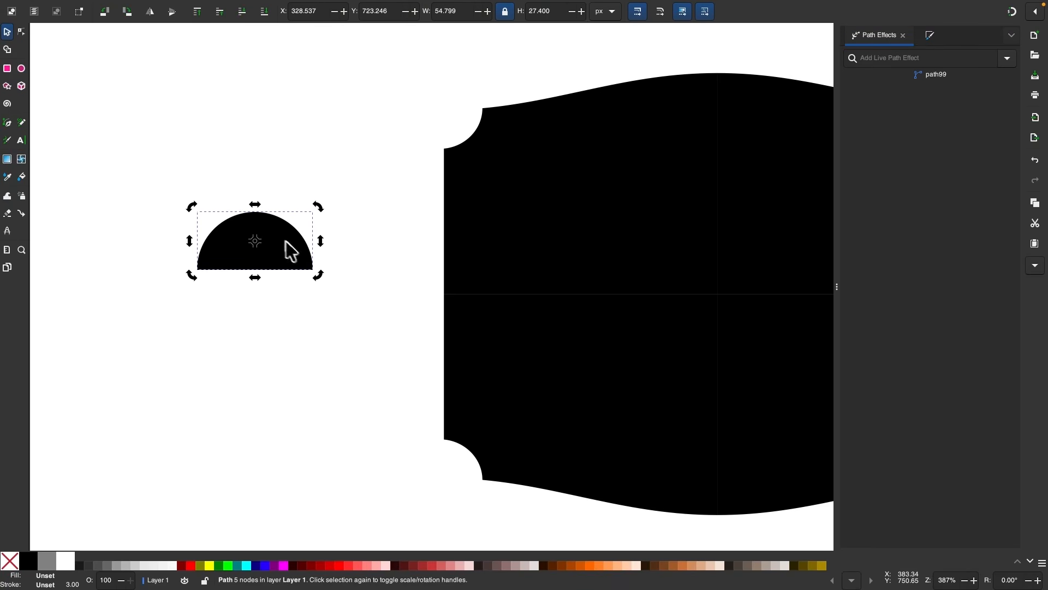
left_click_drag(293, 250, 493, 277)
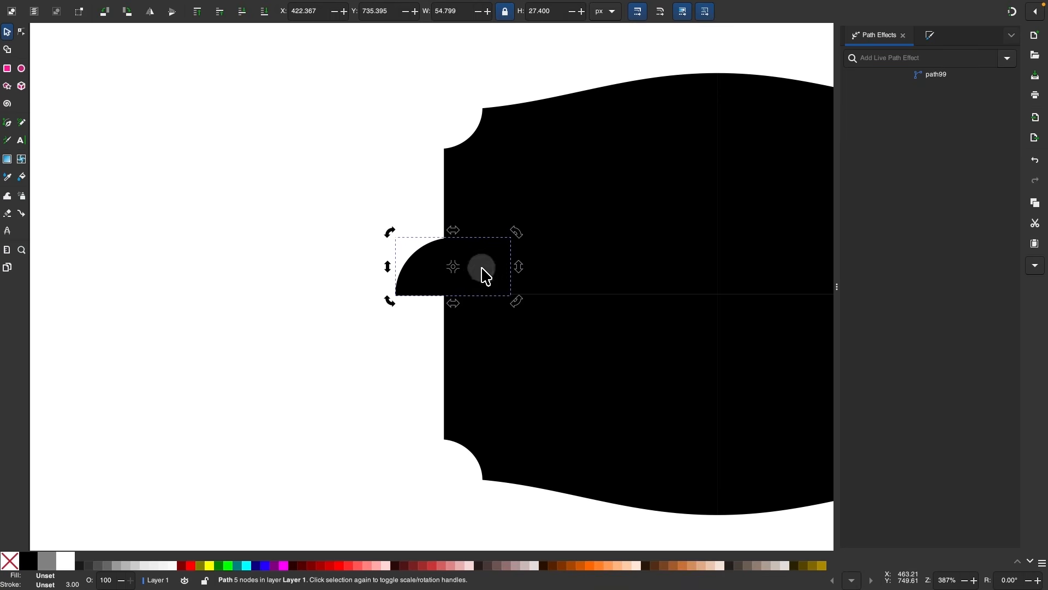
left_click_drag(519, 238, 631, 147)
left_click_drag(524, 276, 337, 270)
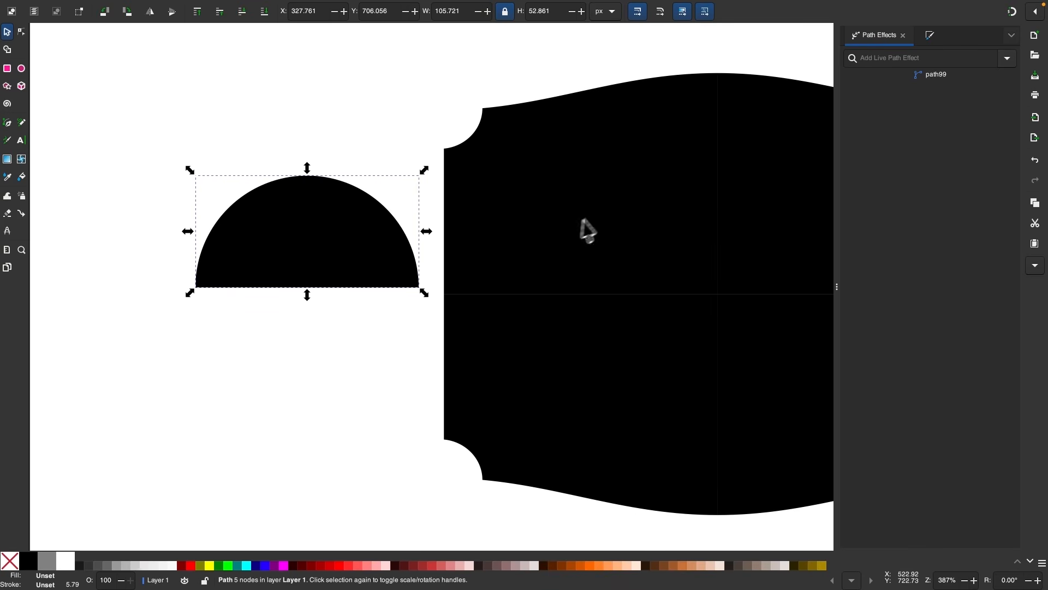
- Turn on snapping and align the half circle's flat base with the badge's horizontal centre line, protruding from its left edge
left_click_drag(328, 242, 499, 237)
scroll(501, 237, "right", 7)
scroll(501, 237, "up", 2)
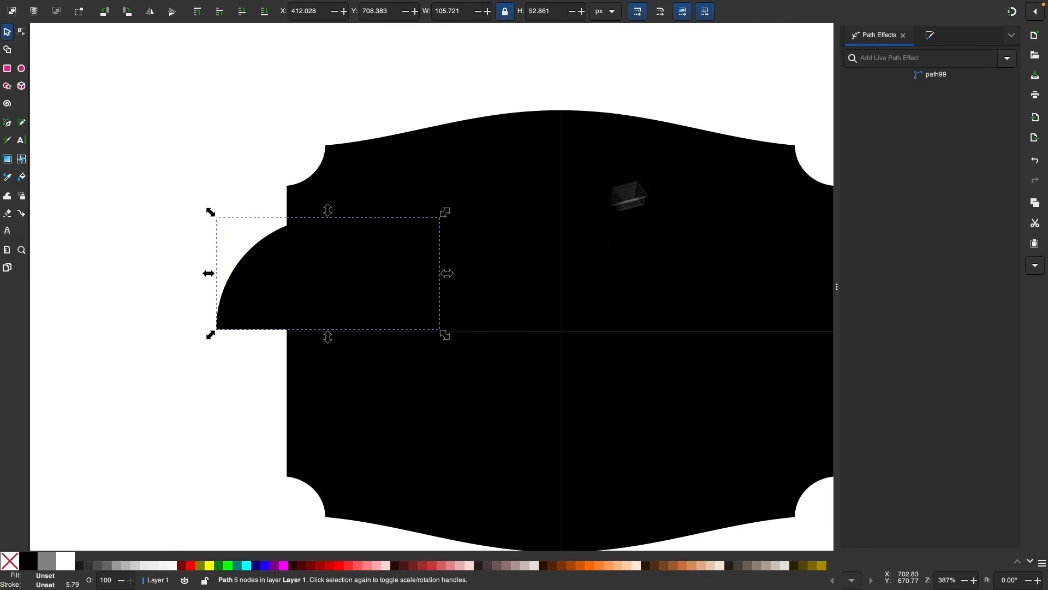
left_click(1016, 15)
mouse_move(375, 276)
left_mouse_down()
mouse_move(378, 286)
mouse_move(370, 278)
left_mouse_up()
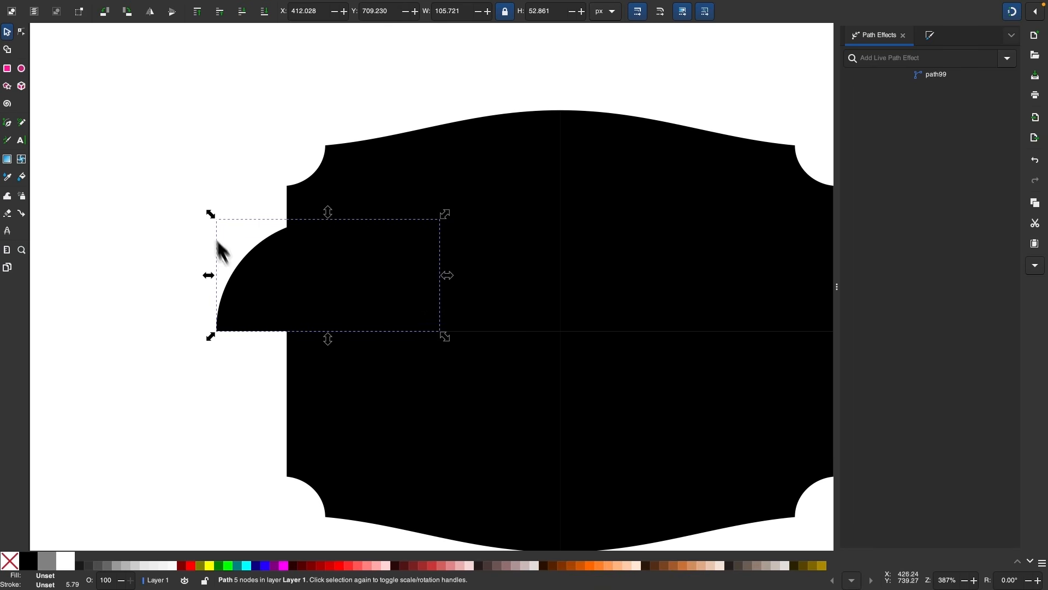
left_click_drag(255, 297, 270, 295)
- Union the enlarged half circle with the original upper-left quarter and deselect the result
scroll(382, 284, "right", 2)
scroll(383, 284, "up", 1)
left_click(371, 214, "shift")
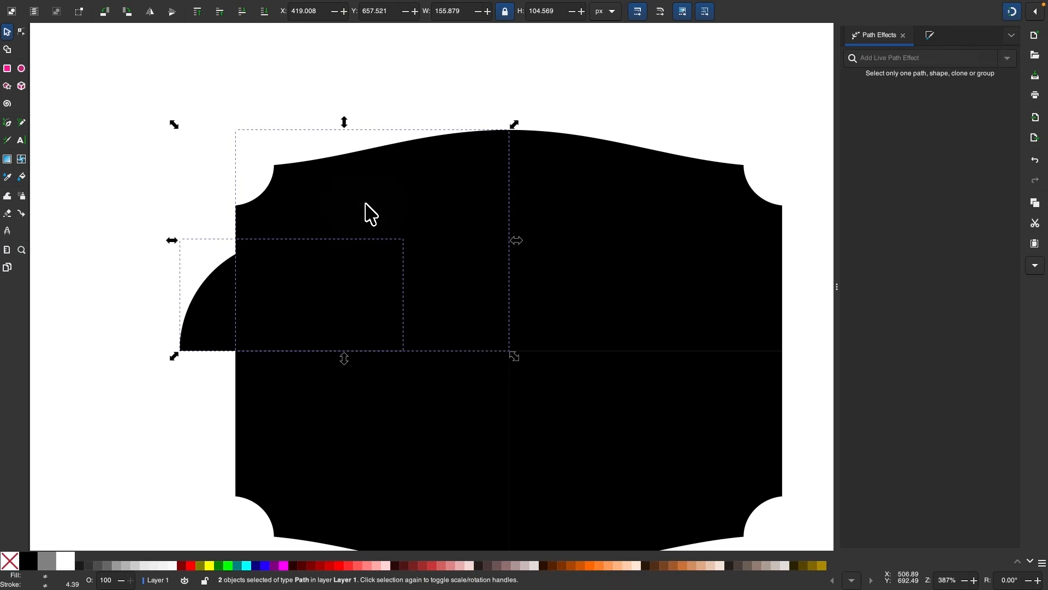
mouse_move(296, 11)
left_click(227, 12)
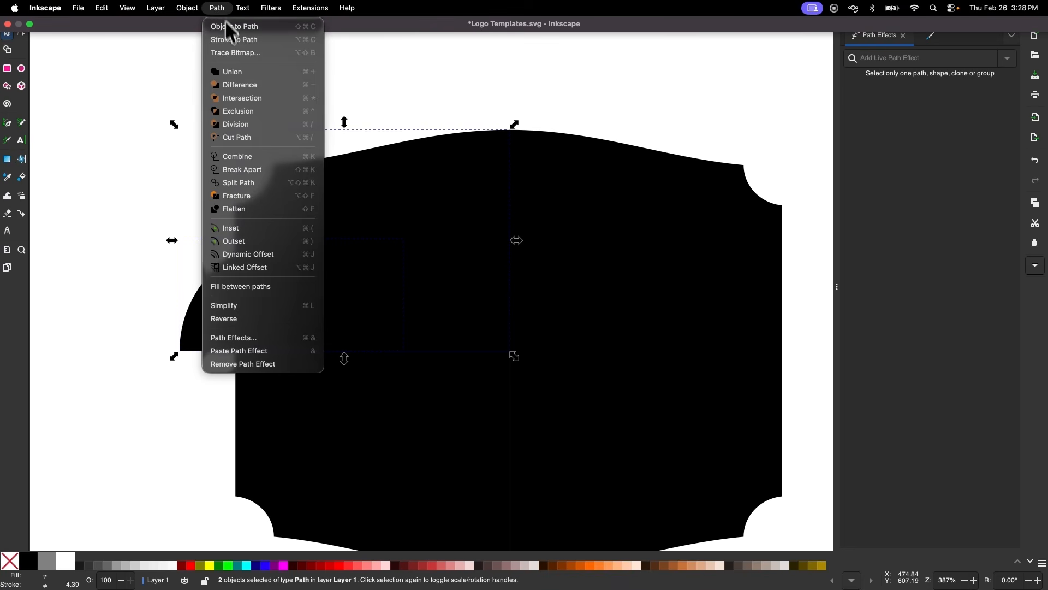
left_click(232, 71)
scroll(371, 229, "down", 2)
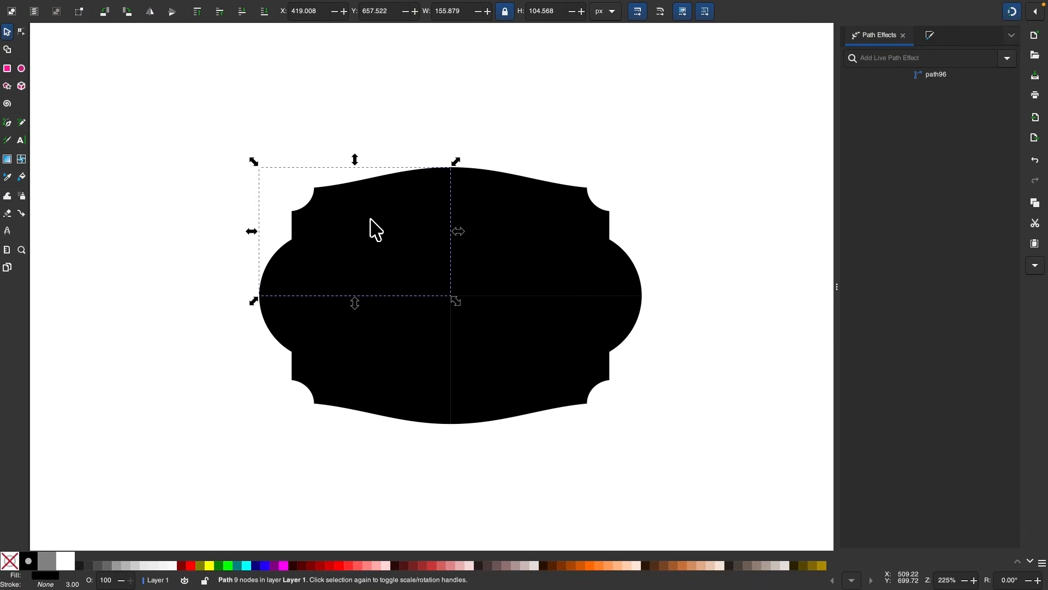
left_click(453, 454)
scroll(454, 454, "down", 1)
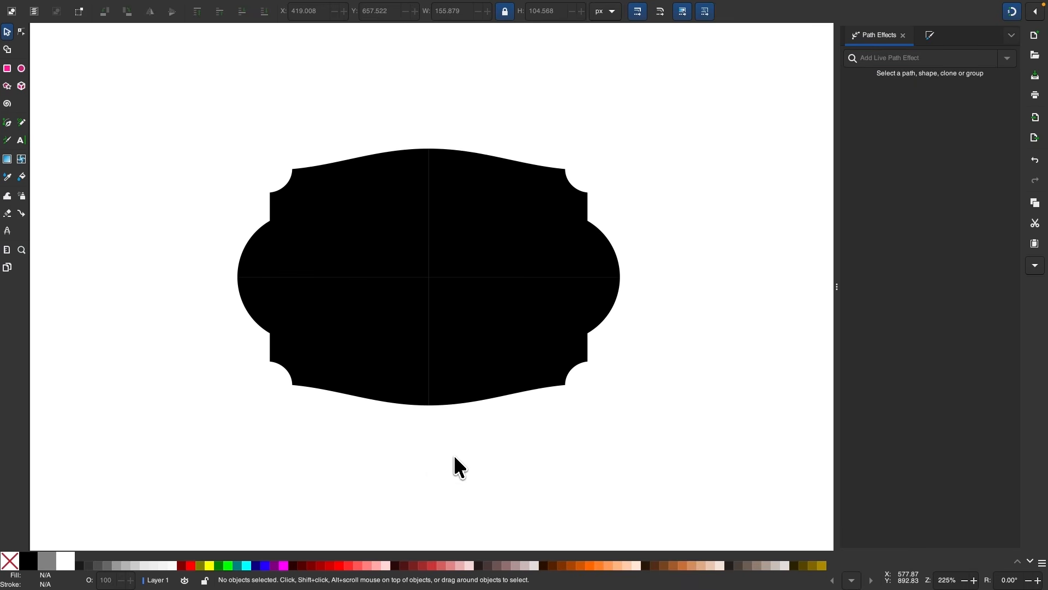
- Select the badge's upper-left quarter together with its three mirrored clones and union them into a single path
scroll(351, 222, "up", 3)
scroll(351, 223, "down", 4)
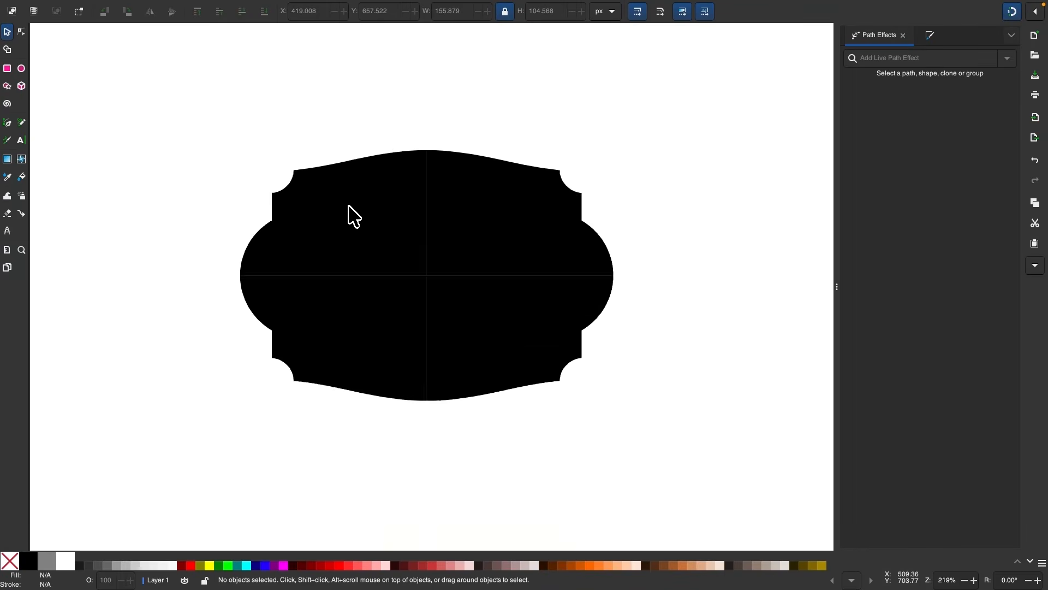
left_click_drag(667, 464, 172, 111)
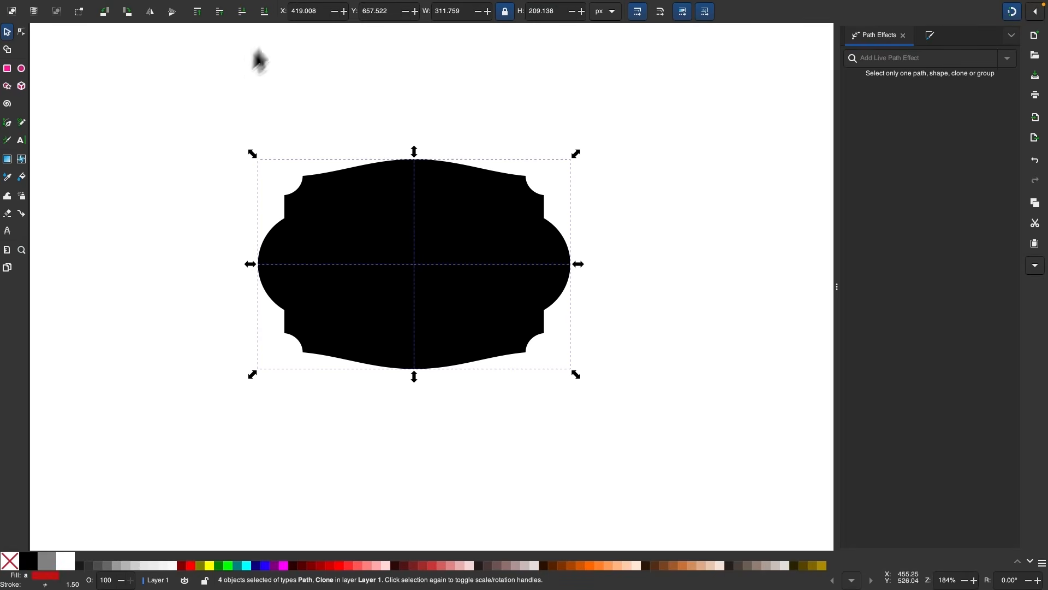
mouse_move(262, 5)
left_click(217, 8)
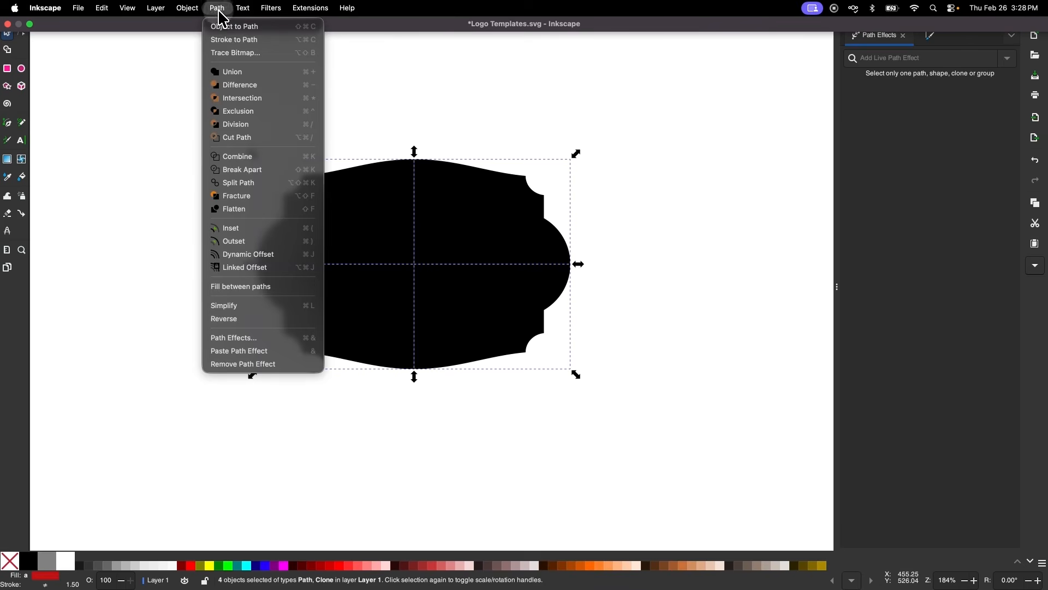
left_click(232, 73)
- Convert the badge's white inset outline from its Offset effect into a plain path
scroll(393, 316, "up", 3)
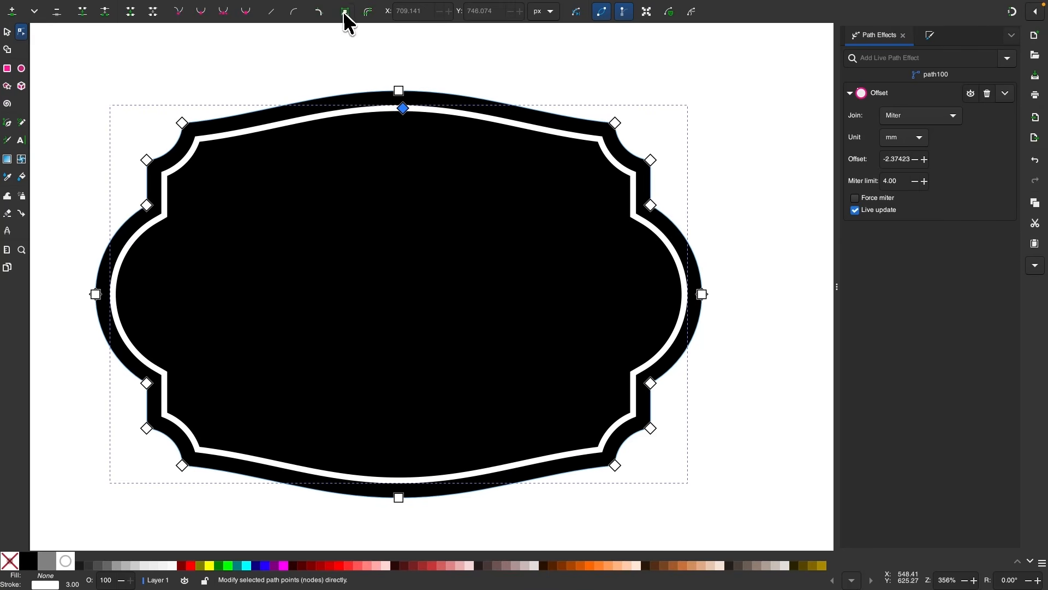
left_click(345, 13)
scroll(448, 285, "down", 6)
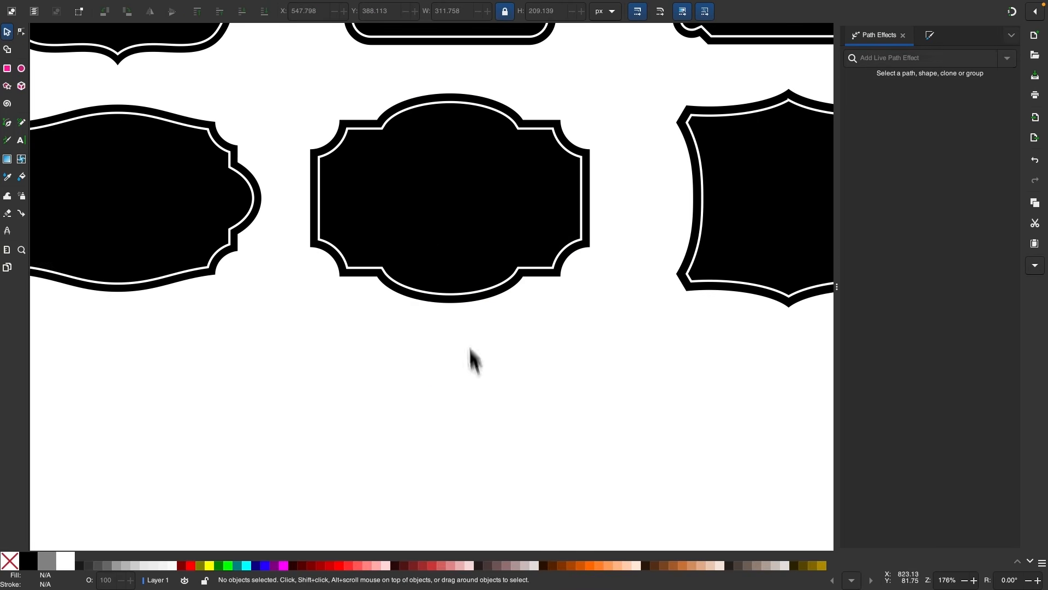
- Duplicate the black base square and move the copy to an empty area of the canvas
scroll(424, 204, "up", 2)
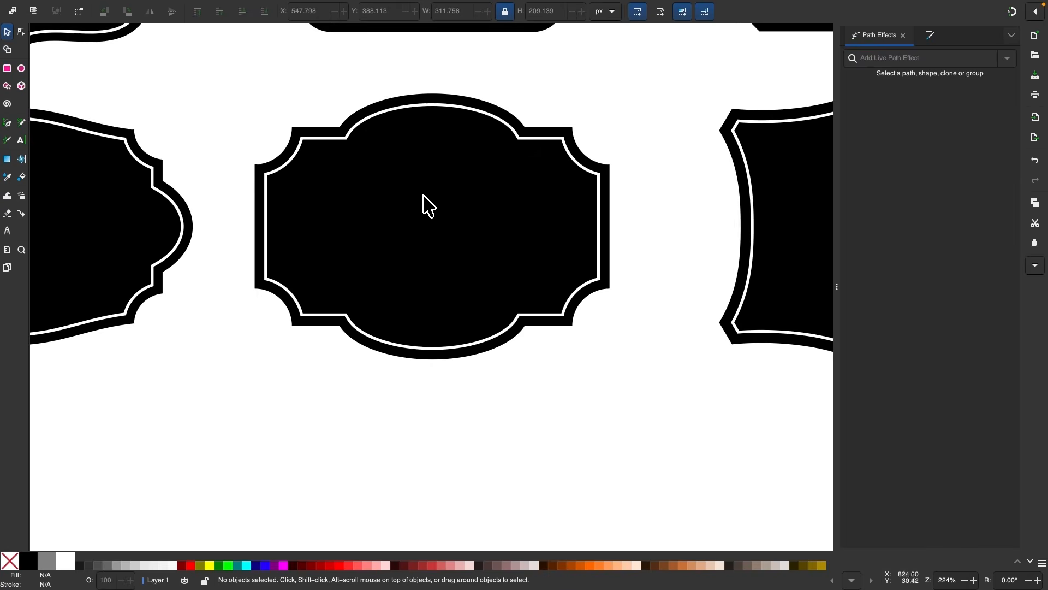
scroll(453, 200, "down", 2)
scroll(454, 203, "left", 1)
scroll(458, 196, "up", 2)
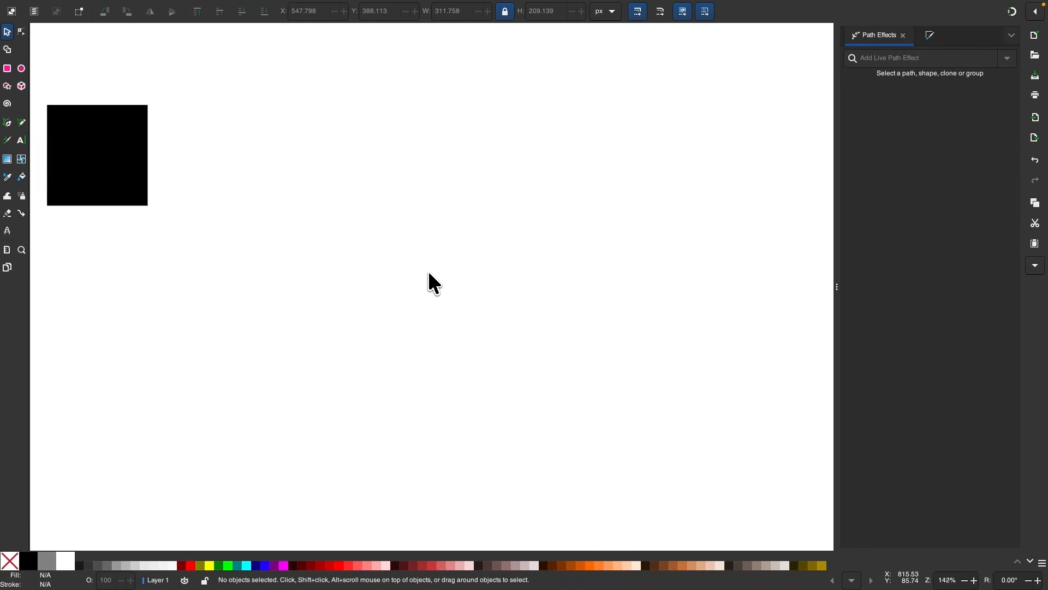
left_click(116, 162)
scroll(116, 162, "down", 1)
scroll(116, 162, "left", 2)
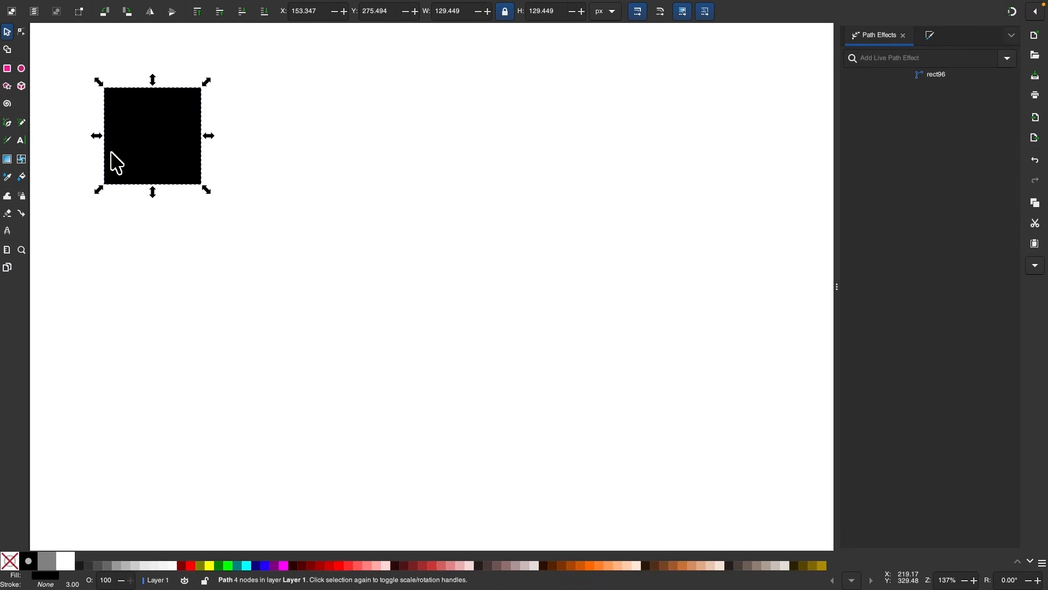
key("super+d")
left_click_drag(131, 136, 349, 326)
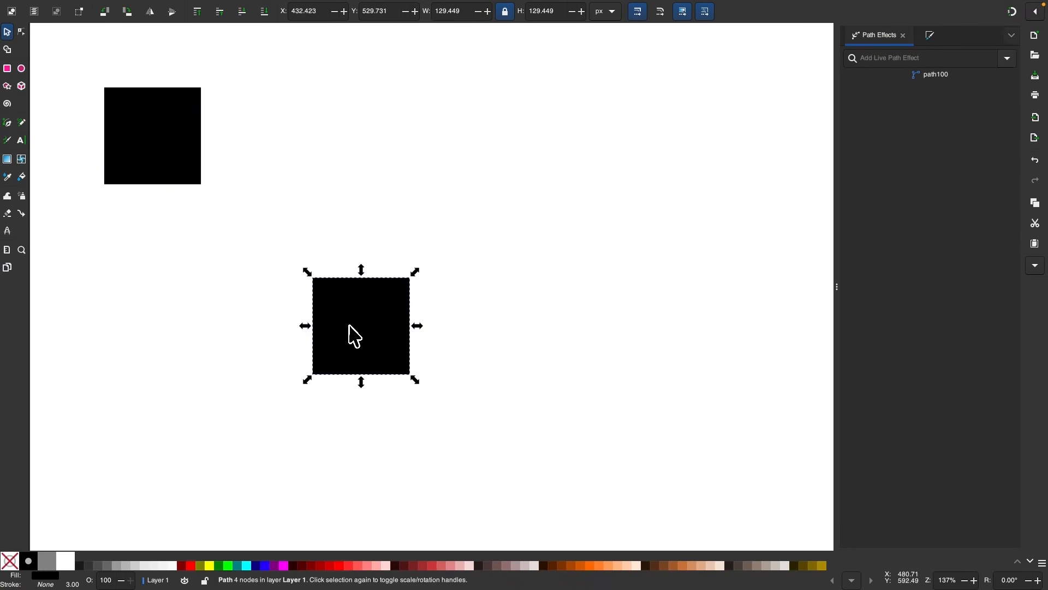
- Reposition the square copy and create its mirrored tiled clones so that they form a two-by-two block
scroll(349, 325, "up", 1)
scroll(349, 325, "down", 2)
scroll(349, 325, "right", 2)
scroll(354, 336, "down", 2)
scroll(355, 336, "right", 2)
scroll(277, 309, "up", 1)
left_click(421, 145)
left_click_drag(348, 203, 321, 236)
mouse_move(165, 6)
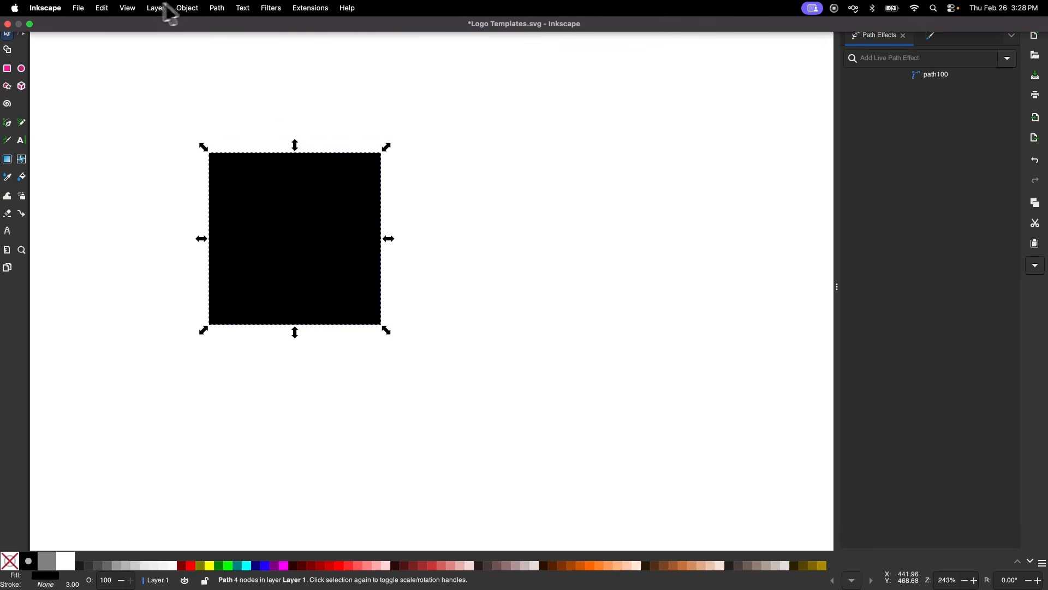
left_click(104, 13)
mouse_move(120, 162)
left_click(294, 173)
left_click(771, 306)
left_click(570, 44)
- Lower the upper two nodes of the original square by about 36 px to make the block a wide rectangle
scroll(563, 211, "up", 3)
scroll(556, 224, "down", 4)
scroll(551, 225, "down", 4)
scroll(339, 282, "up", 3)
left_click(21, 32)
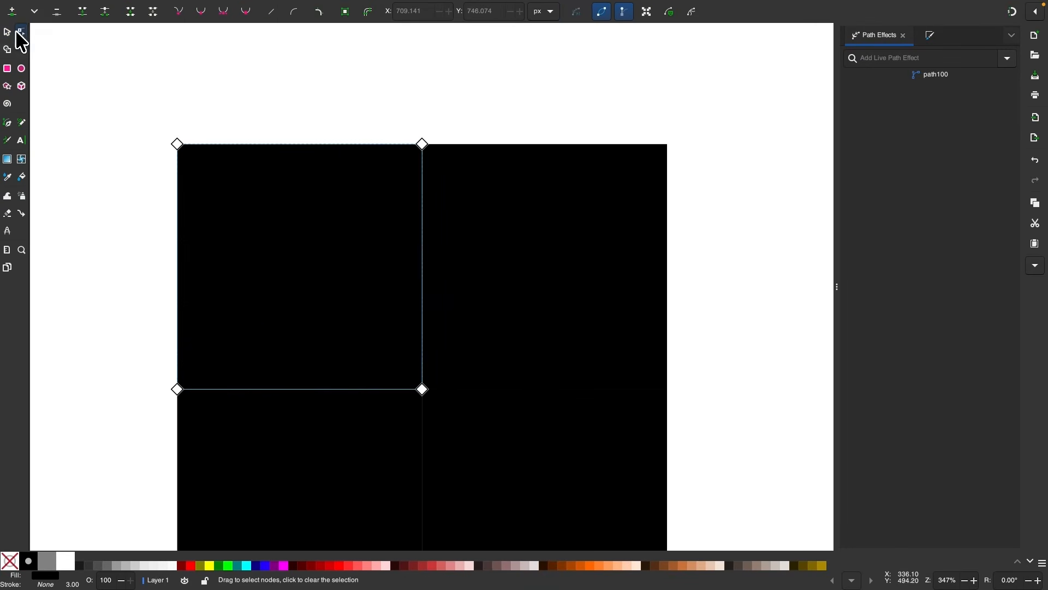
left_click_drag(136, 102, 444, 184)
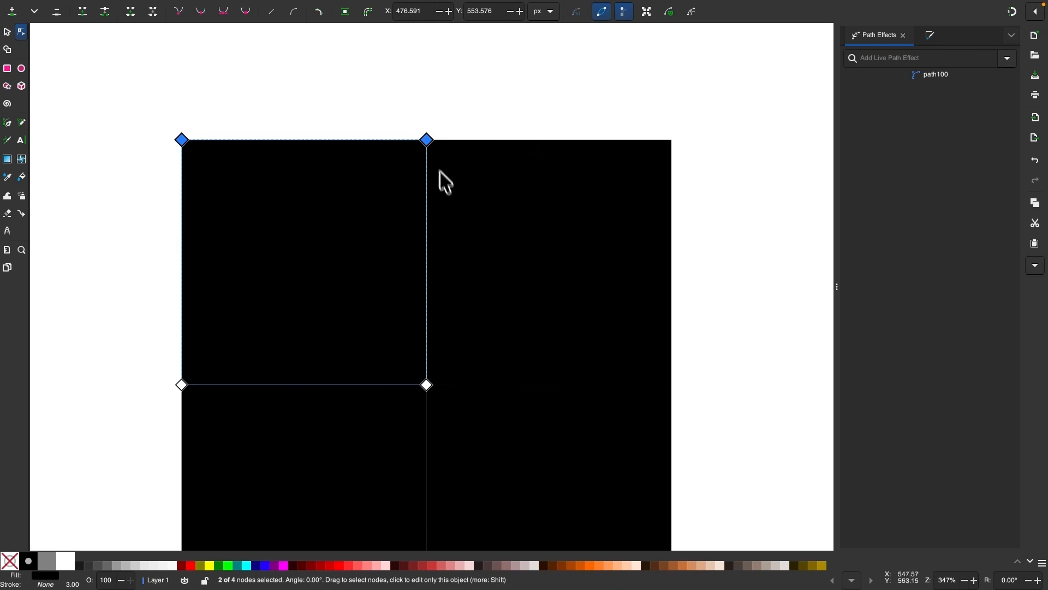
left_click_drag(428, 141, 435, 208)
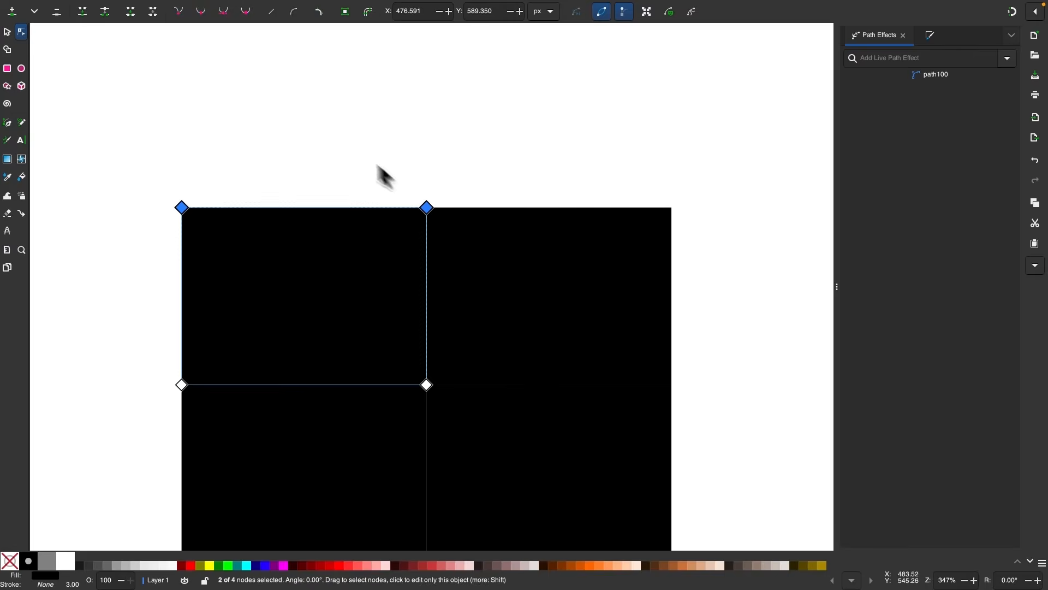
- Add the Corners path effect to the upper-left quarter and give its outer corner an inverse fillet
scroll(317, 123, "up", 2)
scroll(318, 126, "left", 2)
scroll(318, 125, "down", 1)
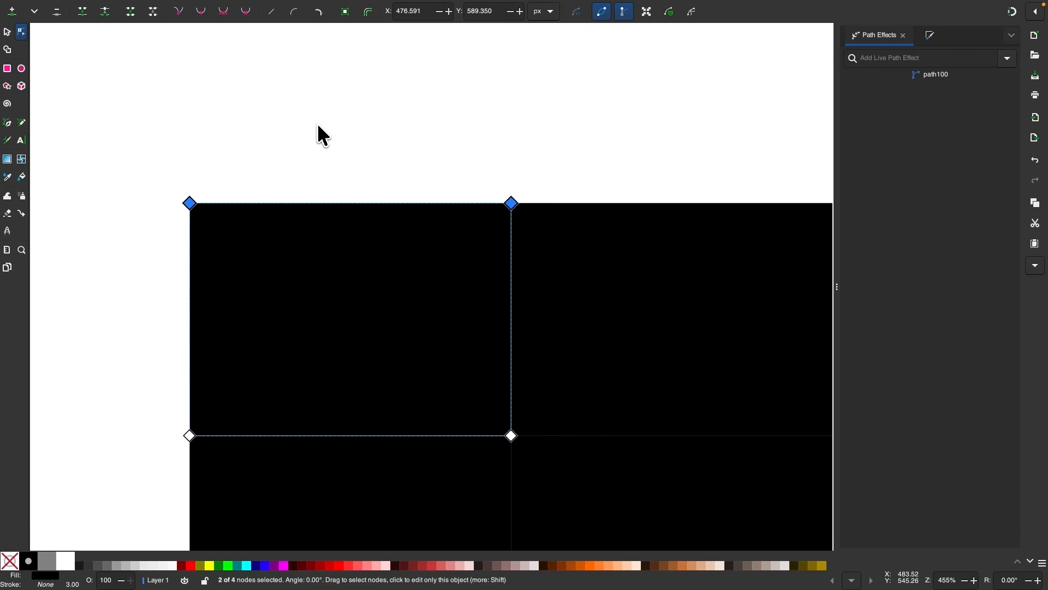
left_click(1009, 59)
left_click(833, 101)
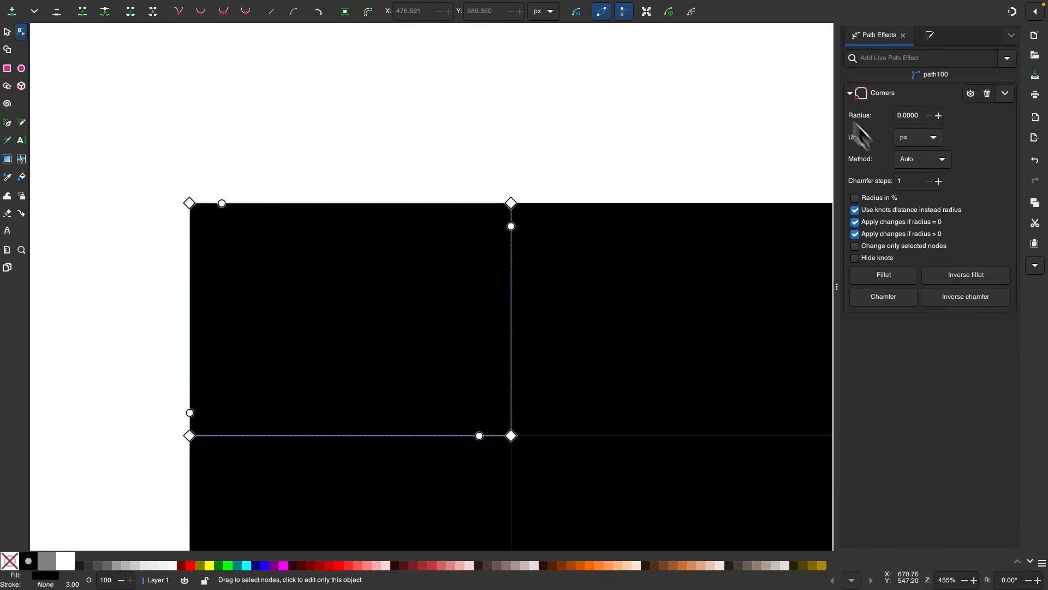
left_click_drag(122, 153, 283, 204)
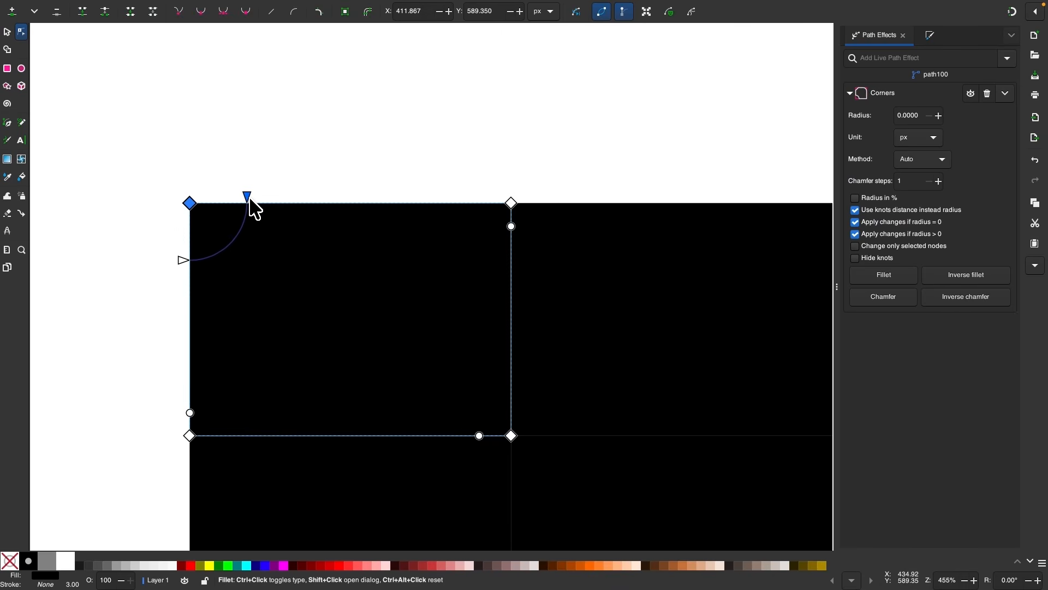
left_click_drag(255, 209, 257, 210)
- Examine the finished reference badge with inverse-rounded corners and curved upper and lower lobes
scroll(391, 265, "down", 3, "ctrl")
scroll(405, 276, "up", 8)
scroll(405, 267, "up", 3)
scroll(405, 267, "right", 3)
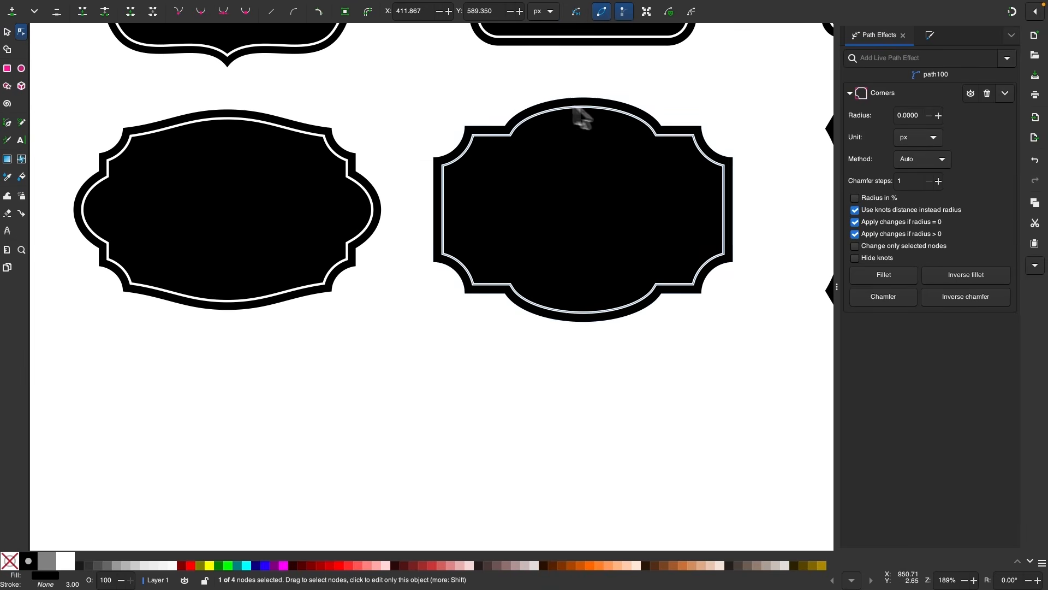
scroll(519, 334, "down", 20)
scroll(517, 339, "left", 3)
scroll(317, 321, "up", 1, "ctrl")
scroll(322, 329, "up", 3, "ctrl")
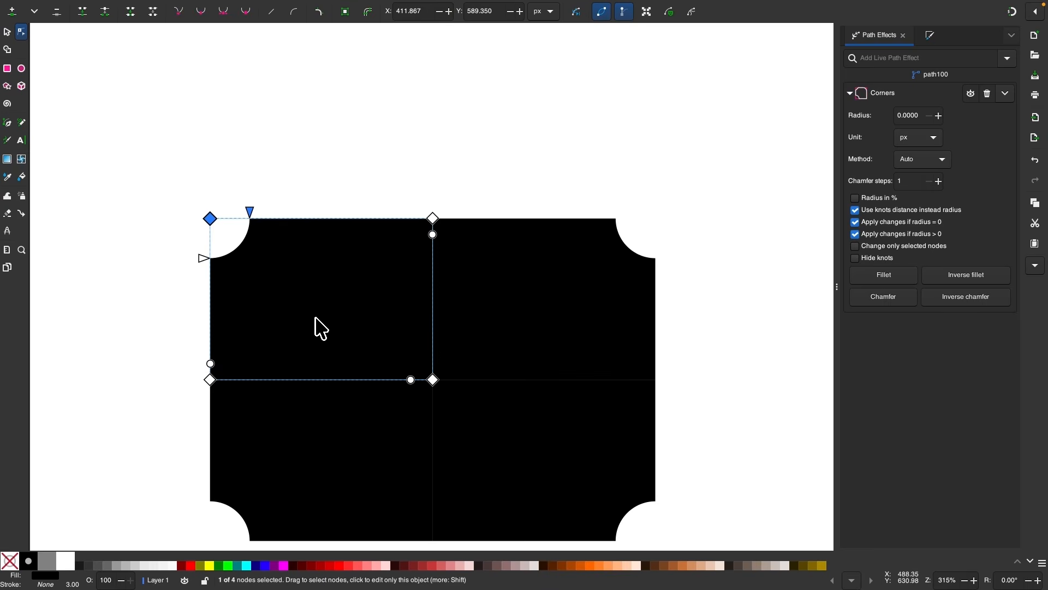
- Draw a half circle with a radius of about 30 px above the badge's upper-left quarter and fill it black
left_click(22, 68)
scroll(316, 110, "left", 1)
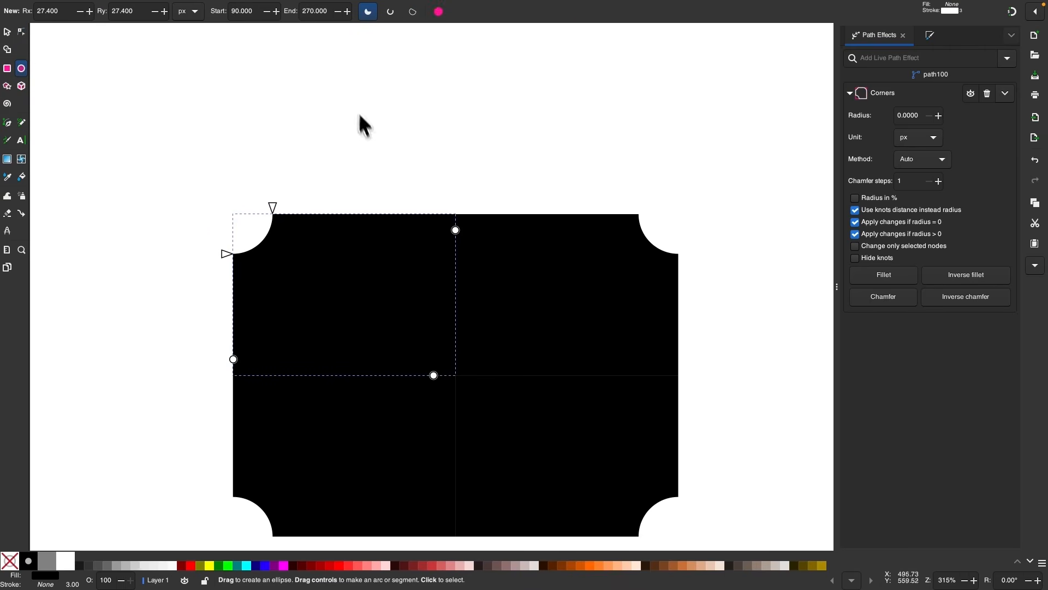
left_click_drag(285, 103, 363, 170)
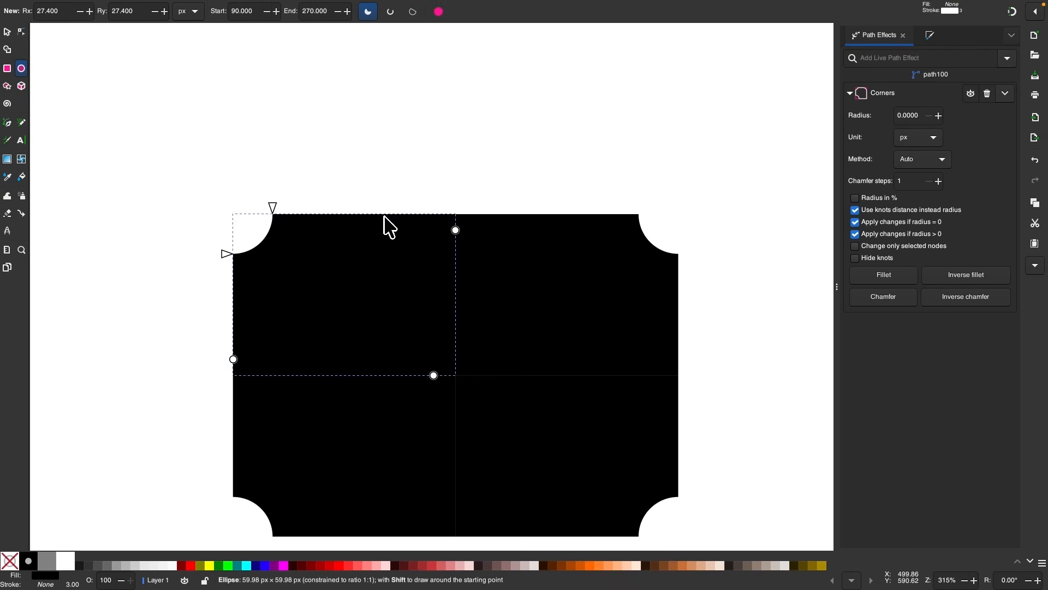
left_click_drag(384, 216, 384, 216)
left_click(29, 561)
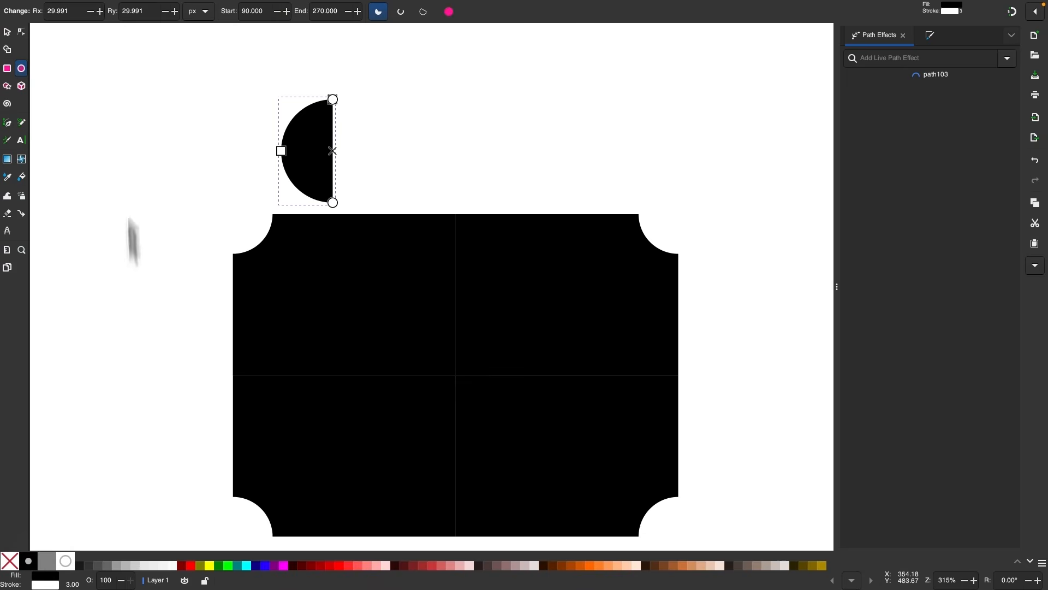
- Rotate the black half circle so its flat side faces down
left_click(7, 32)
scroll(294, 106, "up", 1)
left_click(329, 143)
left_click_drag(357, 90, 418, 213)
left_click_drag(342, 181, 422, 177)
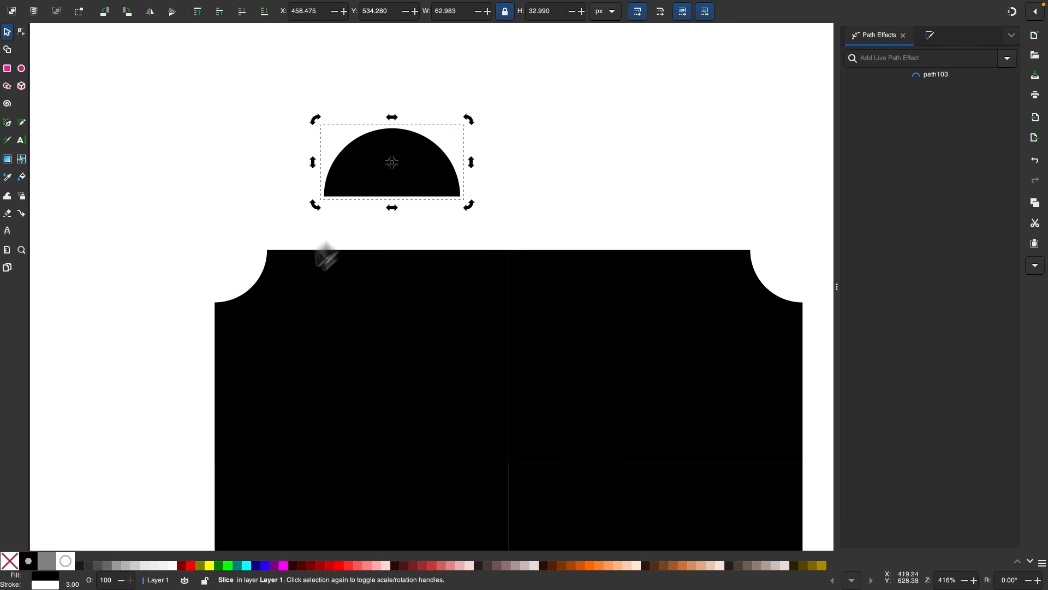
- Remove the half circle's white stroke, placing it over the badge to check it and then back above
key("shift")
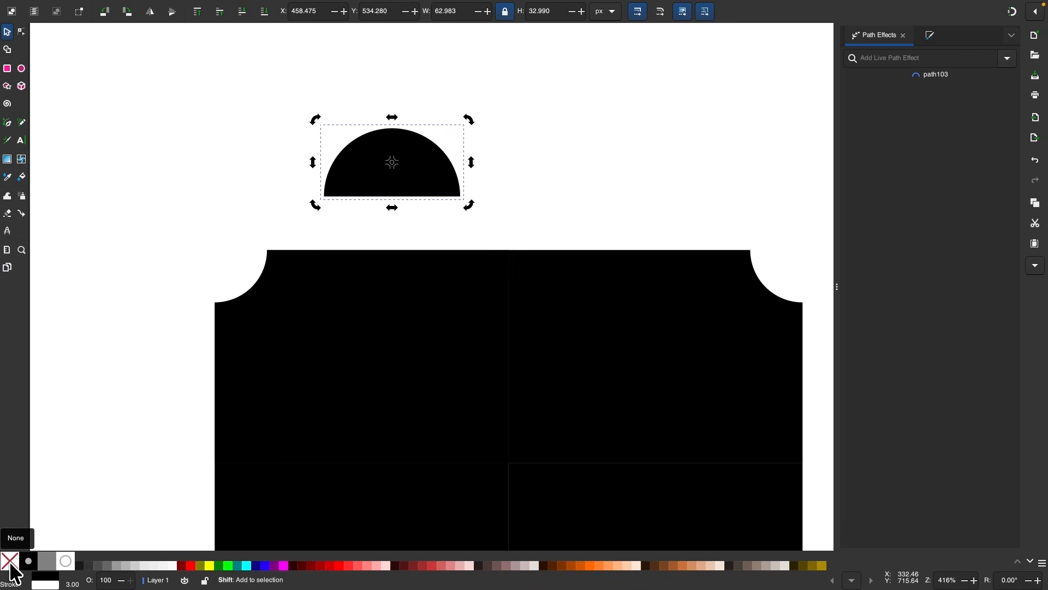
left_click_drag(449, 170, 465, 304)
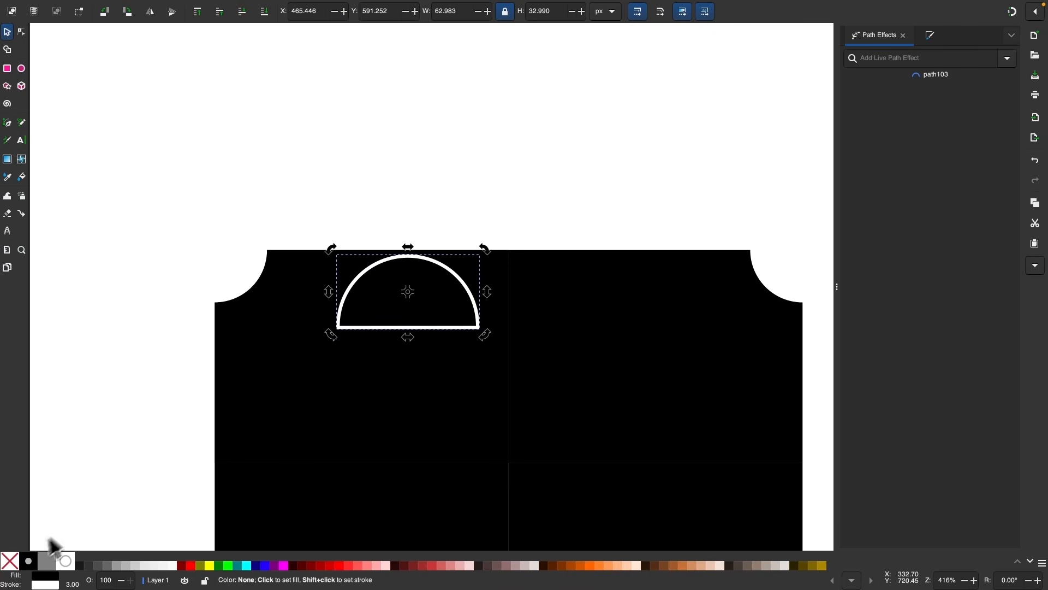
left_click(10, 564, "shift")
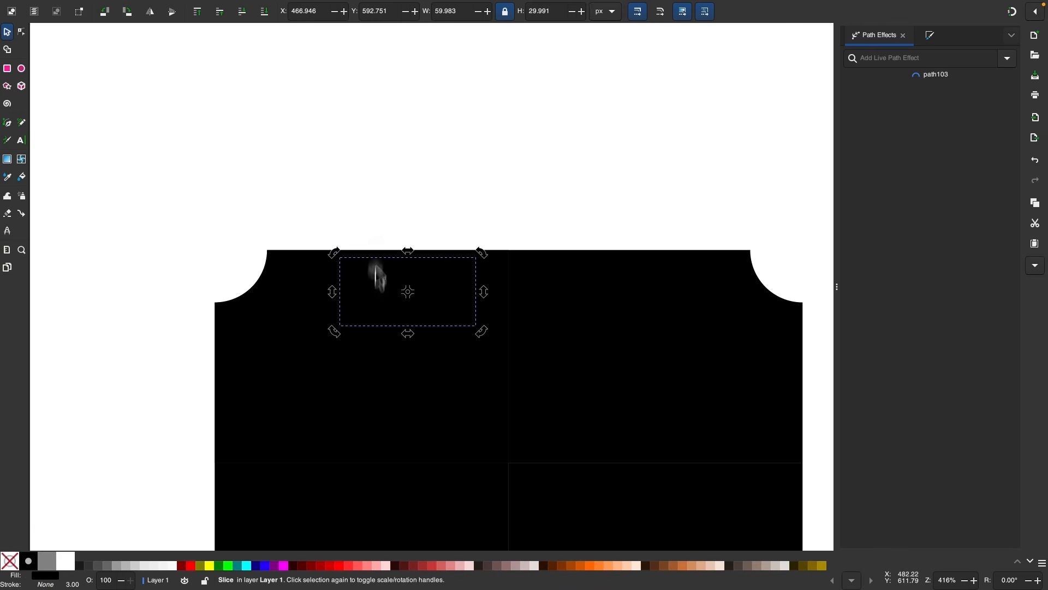
left_click_drag(379, 285, 411, 175)
- Convert the half circle to a path and enlarge it proportionally to about 85 × 43 px
left_click_drag(485, 172, 465, 193)
scroll(465, 193, "up", 2)
scroll(291, 286, "left", 1)
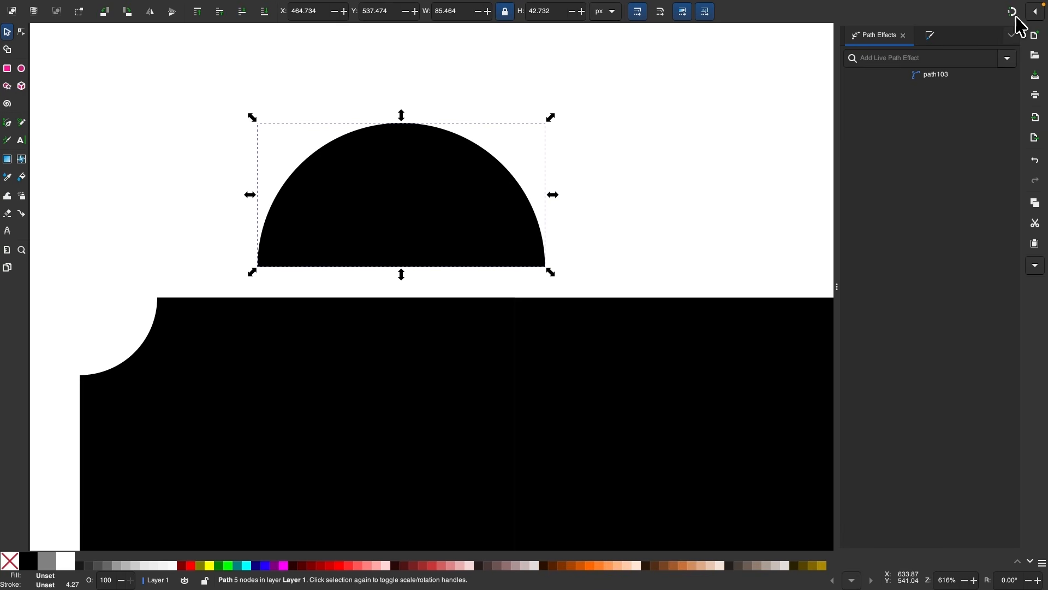
- Enlarge the half circle further and centre it on the badge's vertical centre line, protruding above the upper edge
left_click_drag(395, 207, 506, 268)
scroll(374, 160, "down", 1)
key("ctrl+z")
left_click_drag(508, 134, 511, 200)
left_click_drag(455, 263, 461, 358)
scroll(463, 359, "down", 1)
scroll(469, 369, "down", 1)
left_click_drag(476, 299, 476, 282)
left_click_drag(460, 341, 457, 344)
- Union the half circle with the badge's original upper-left quarter
scroll(415, 366, "left", 1)
scroll(415, 366, "down", 1)
left_click(297, 299, "shift")
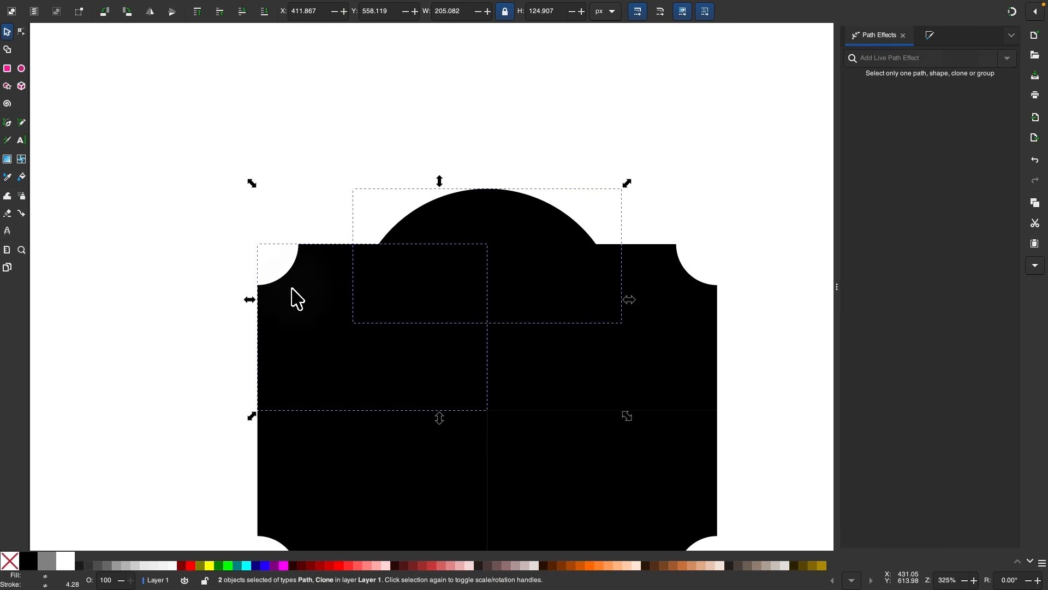
mouse_move(282, 4)
left_click(221, 8)
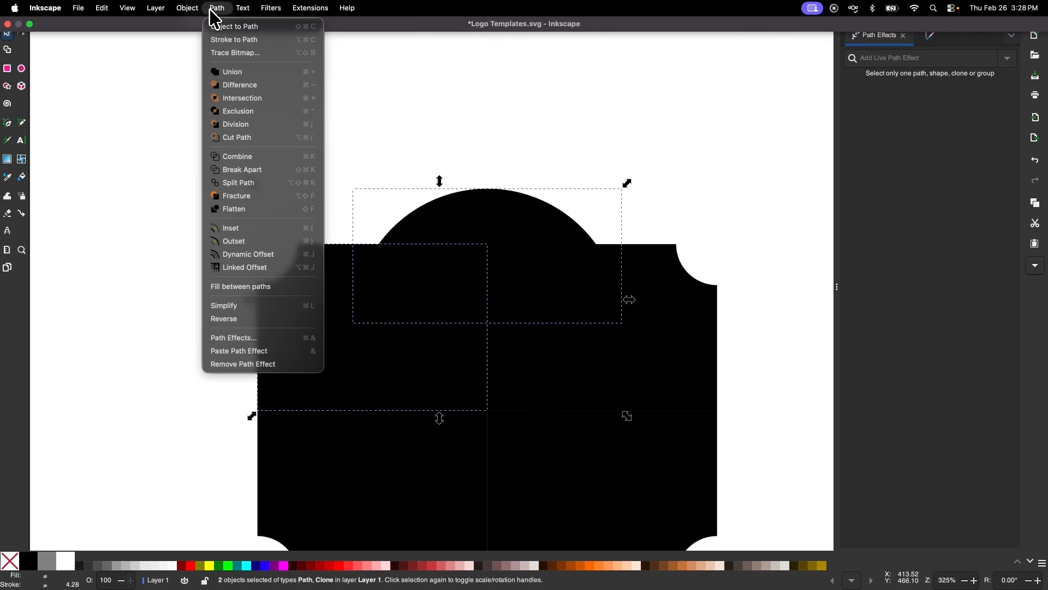
left_click(234, 69)
scroll(302, 180, "down", 3)
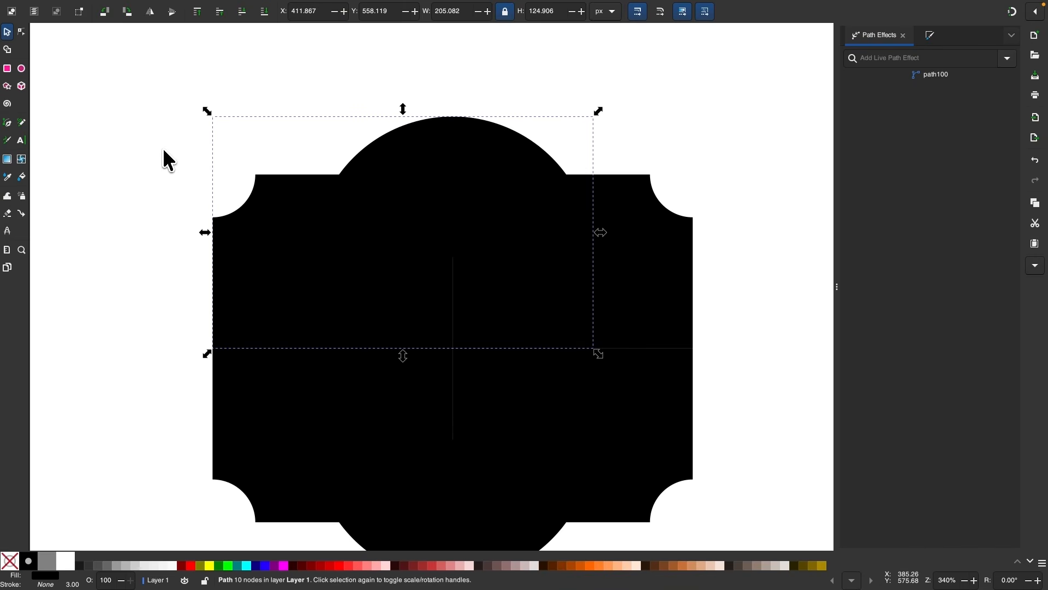
- Lower all nodes of the combined quarter except the bottom two by about 16 px to shorten the badge
left_click(21, 32)
left_click_drag(111, 67, 613, 283)
mouse_move(455, 260)
left_mouse_down()
mouse_move(463, 304)
mouse_move(445, 273)
left_mouse_up()
scroll(399, 314, "down", 1)
scroll(398, 273, "down", 2)
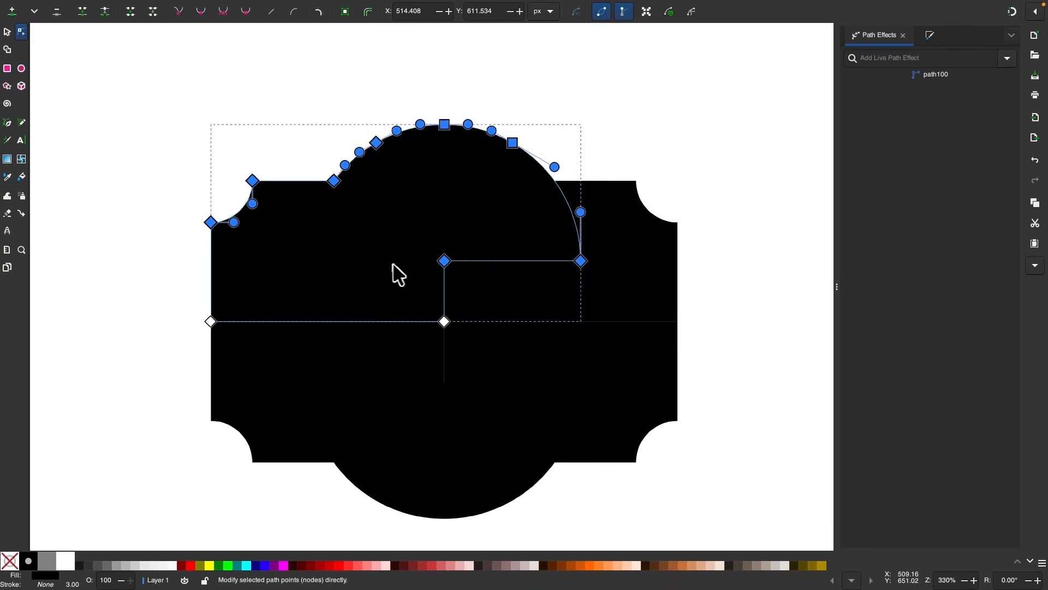
- Union the domed quarter and its three clones into one complete badge path
left_click(6, 35)
scroll(555, 334, "down", 2)
left_click(692, 540)
left_click_drag(751, 532, 189, 133)
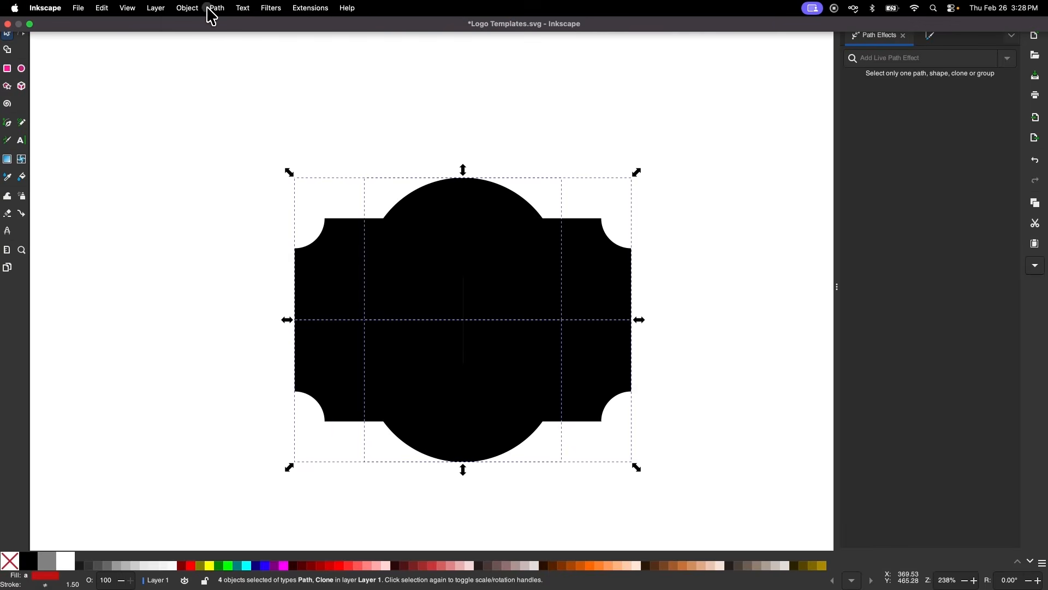
left_click(214, 8)
left_click(235, 71)
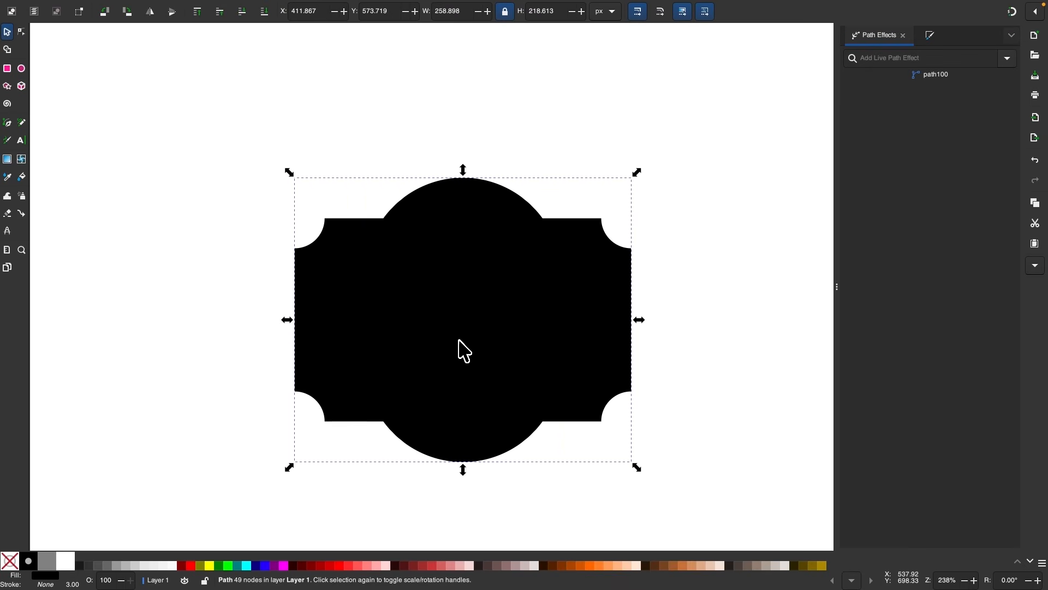
- Move the spare square onto clear canvas and create 2 × 2 tiled clones of it with CMM symmetry
scroll(465, 350, "up", 2)
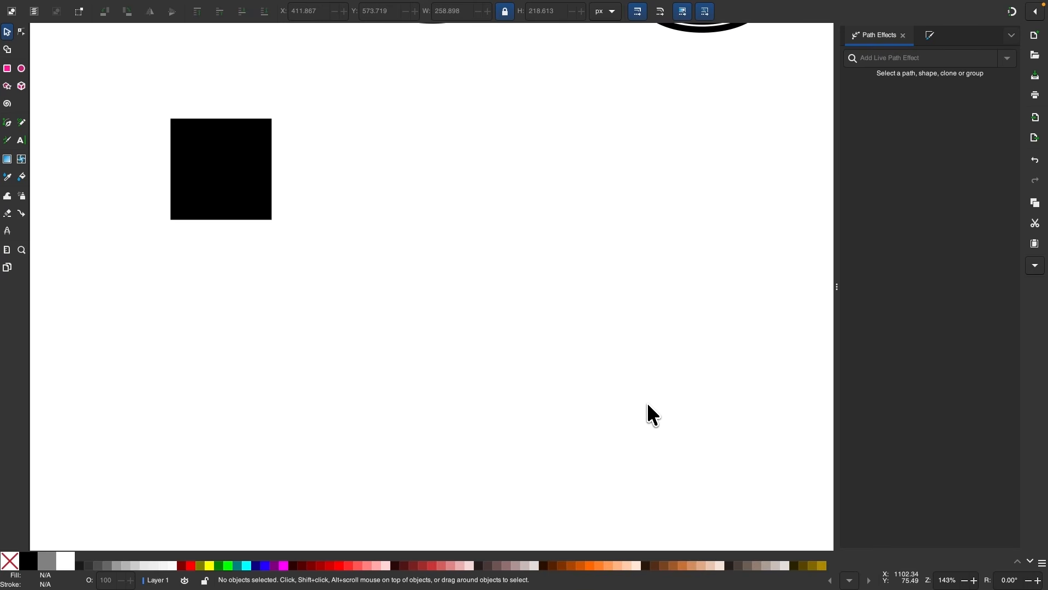
left_click_drag(192, 166, 482, 327)
scroll(482, 327, "down", 4)
scroll(482, 327, "right", 5)
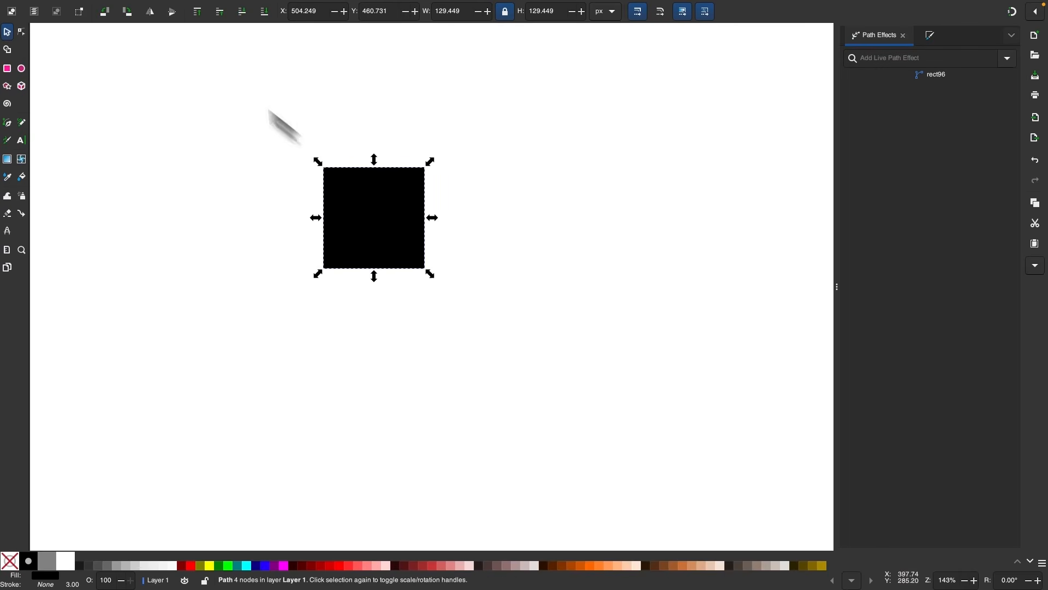
left_click(108, 9)
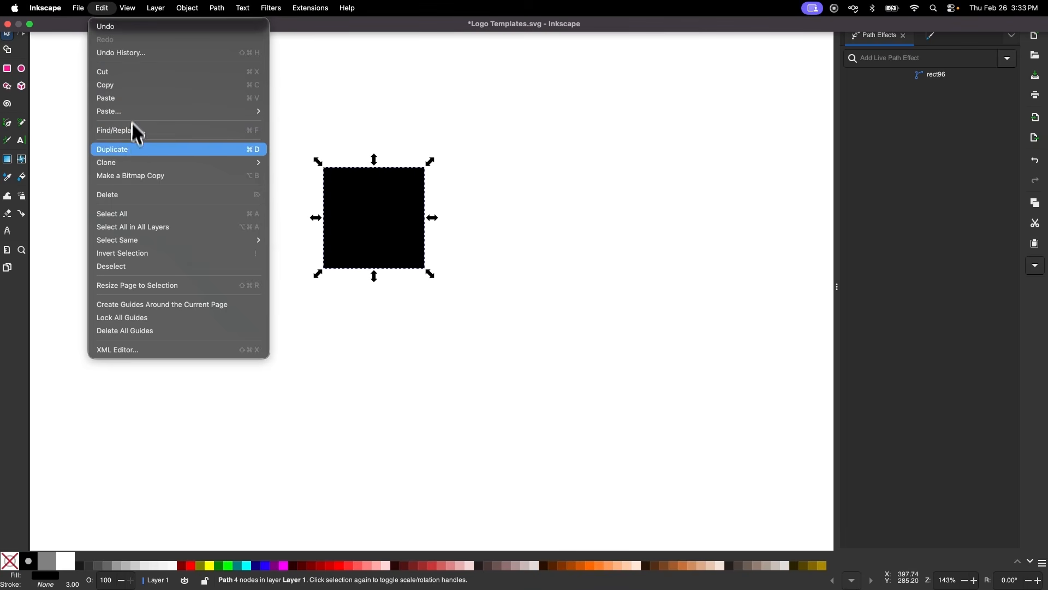
mouse_move(139, 164)
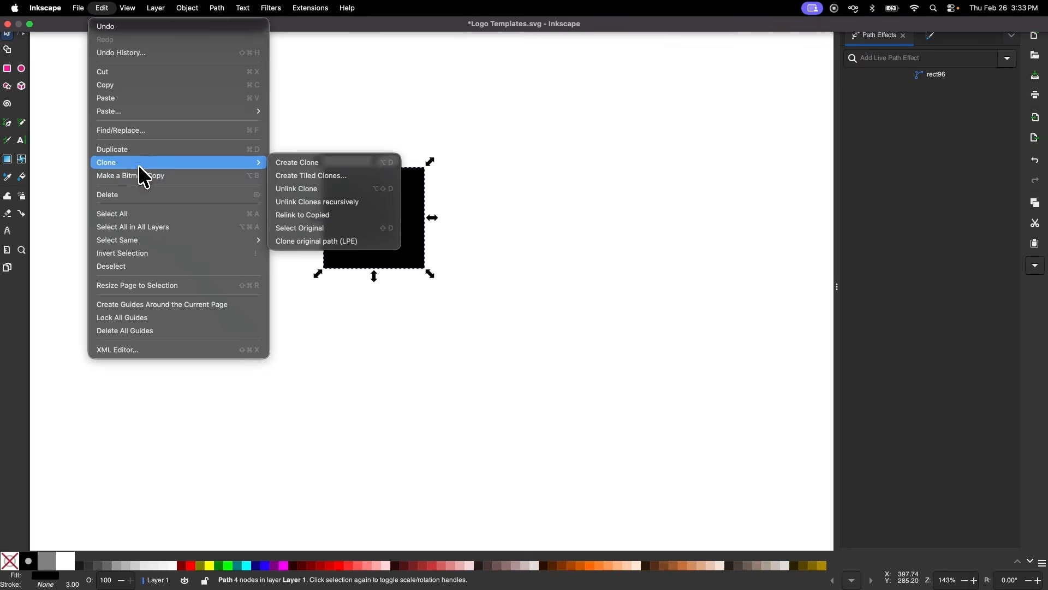
left_click(328, 176)
left_click(775, 307)
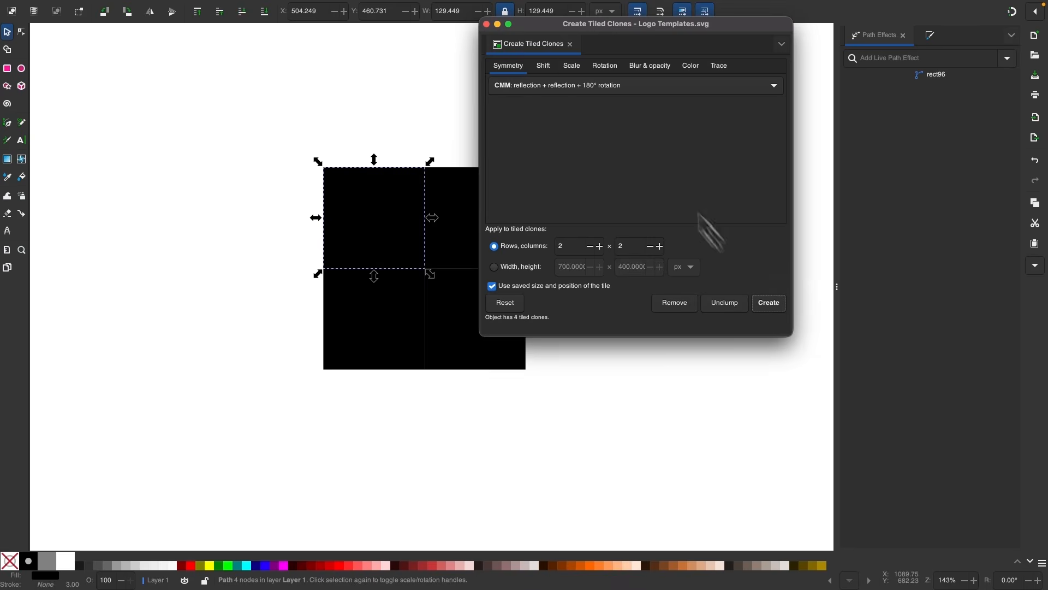
- Pull the duplicate clone off the original upper-left square and delete it
left_click(570, 45)
key("Escape")
left_click_drag(411, 203, 250, 204)
key("Delete")
scroll(586, 187, "up", 3)
scroll(591, 187, "left", 3)
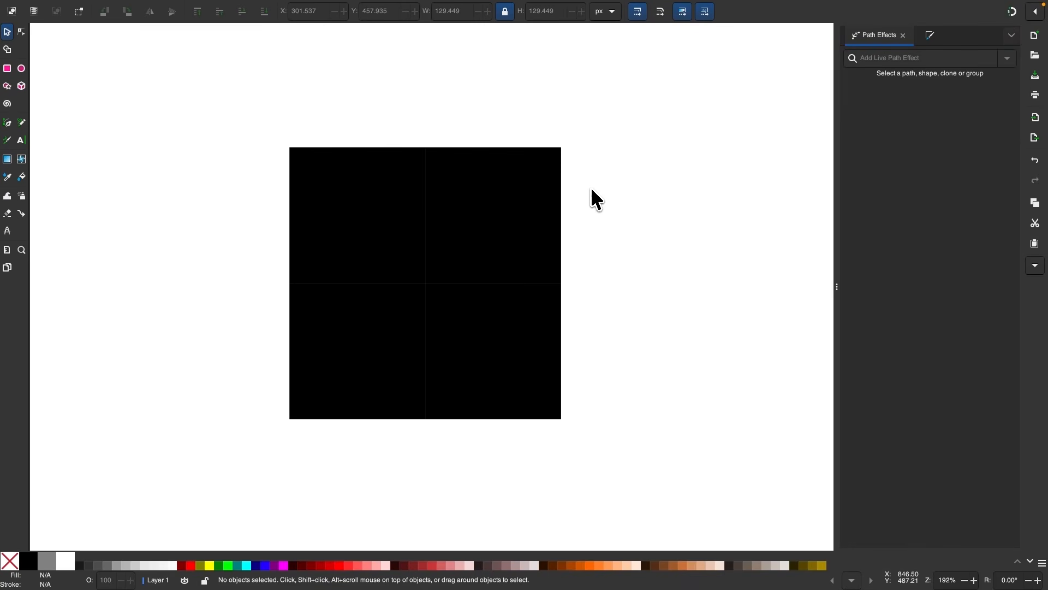
- Extend the original square's outer corner node about 34 px left and 29 px up, and bend its left edge inward
scroll(364, 209, "up", 2)
left_click(326, 200)
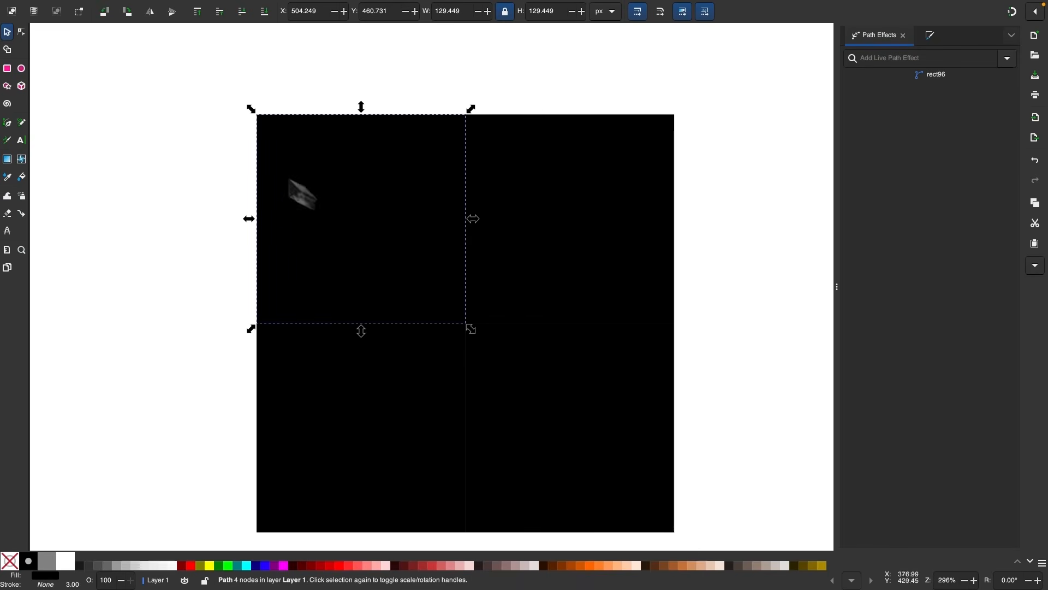
left_click(22, 32)
scroll(167, 124, "left", 2)
left_click_drag(313, 153, 260, 106)
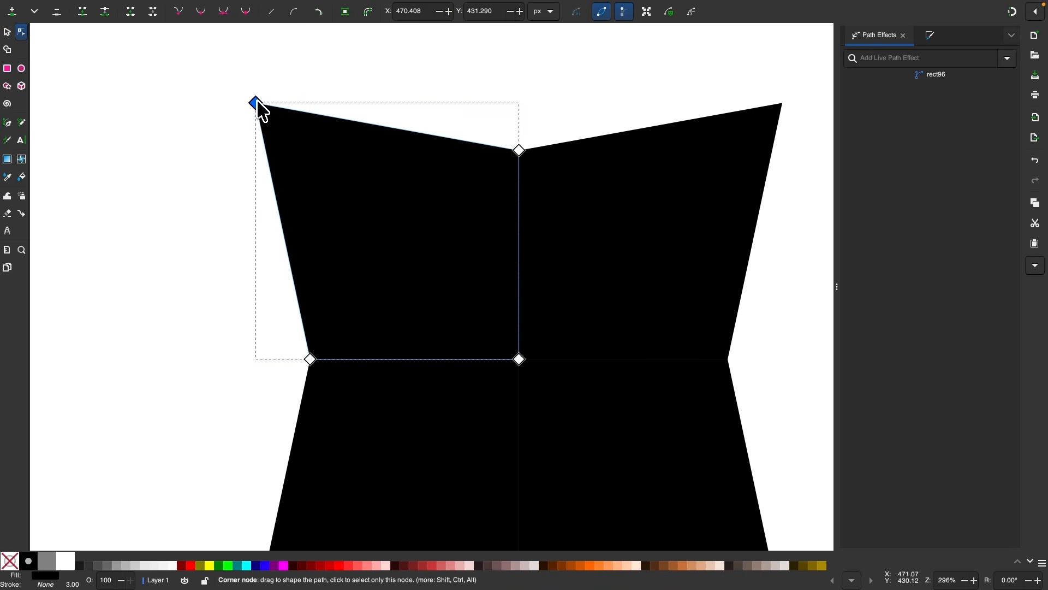
mouse_move(286, 243)
left_mouse_down()
mouse_move(306, 240)
mouse_move(316, 274)
mouse_move(316, 259)
left_mouse_up()
scroll(391, 259, "left", 4)
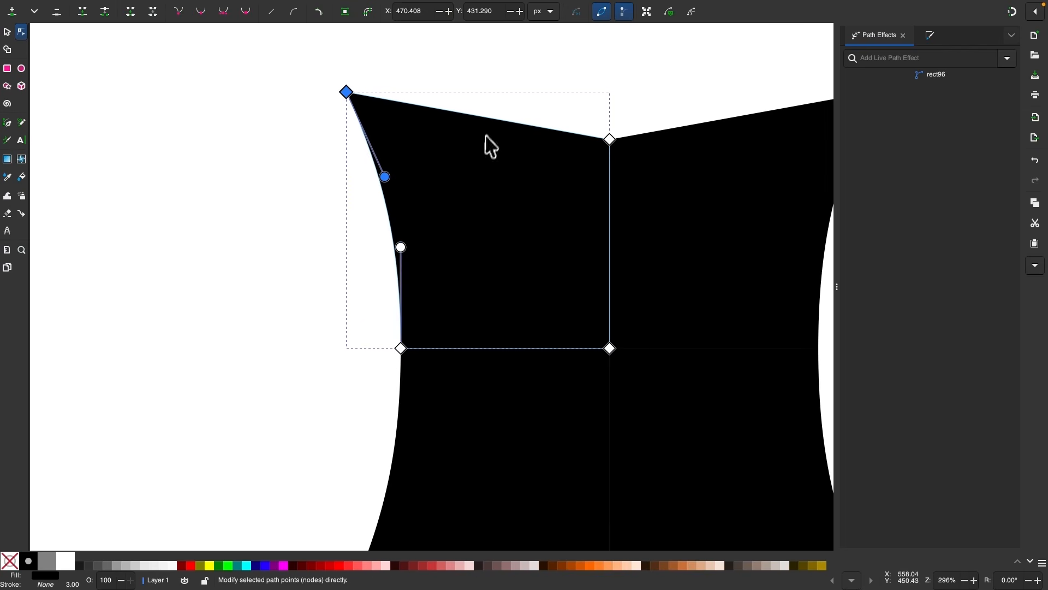
- Bend the original quarter's upper edge inward and adjust its curve near the outer corner
left_click_drag(490, 119, 560, 167)
left_click_drag(445, 117, 398, 145)
scroll(519, 227, "down", 3)
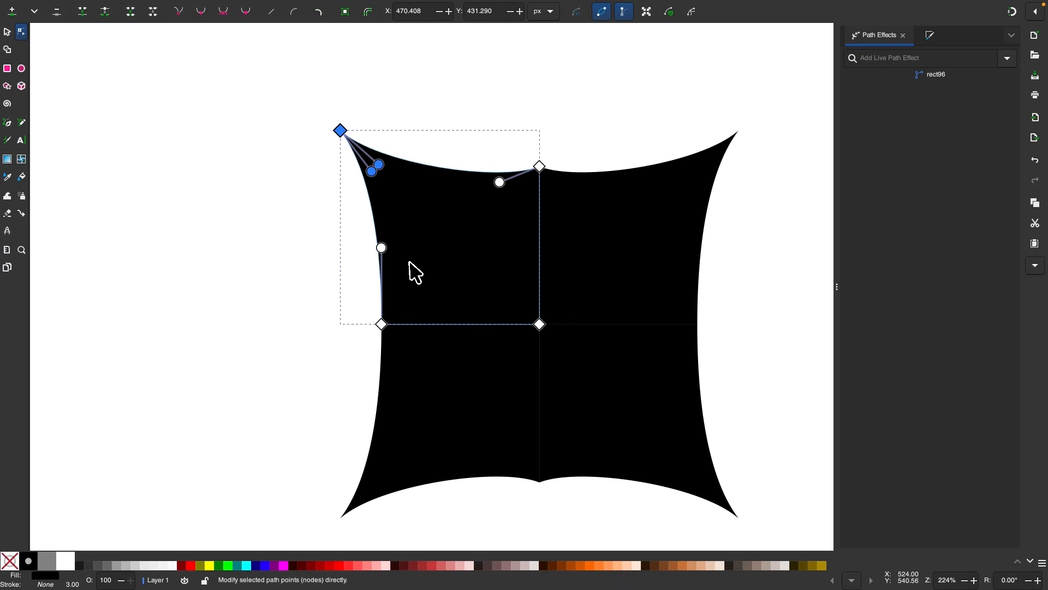
- Shift the outer corner node about 7 px further left, and lower the quarter's two upper nodes by about 21 px
scroll(417, 272, "up", 2)
left_click_drag(327, 107, 320, 108)
left_click_drag(280, 74, 675, 169)
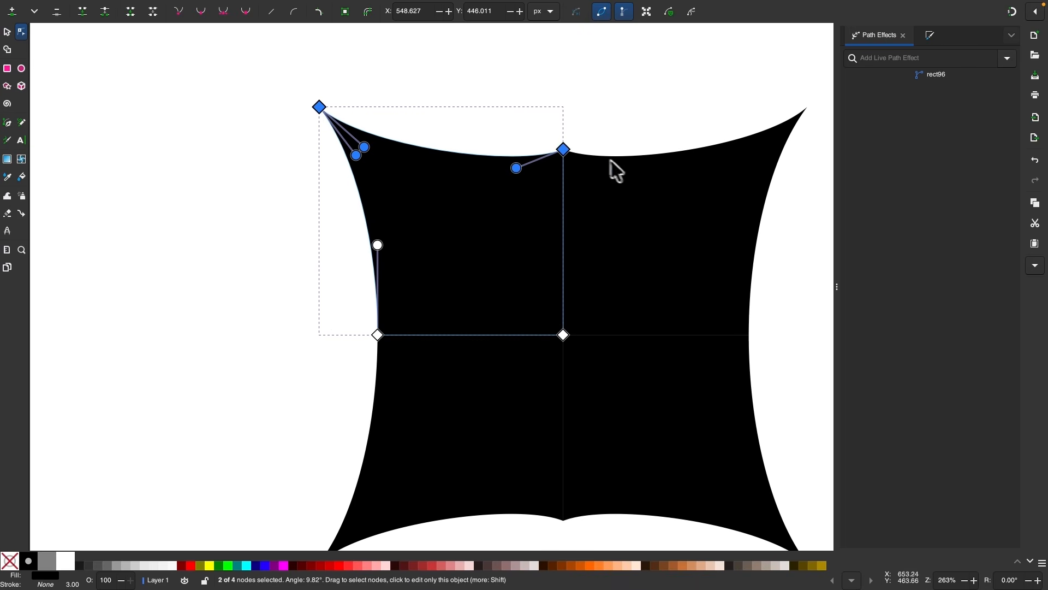
left_click_drag(565, 152, 571, 189)
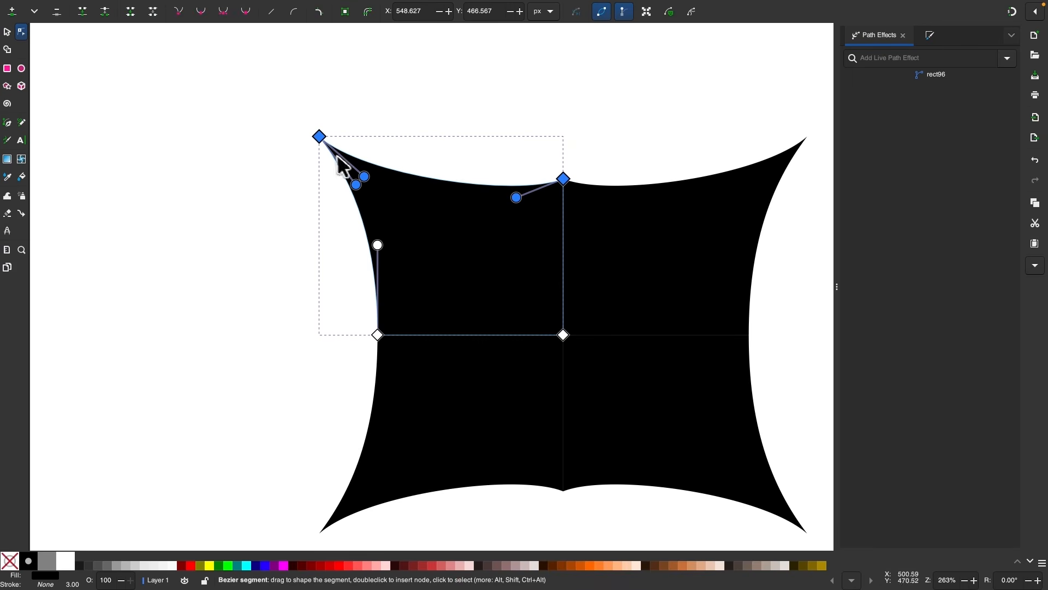
- Apply the Corners path effect to the original quarter and cut its pointed outer corner back to a short diagonal edge
left_click(1008, 58)
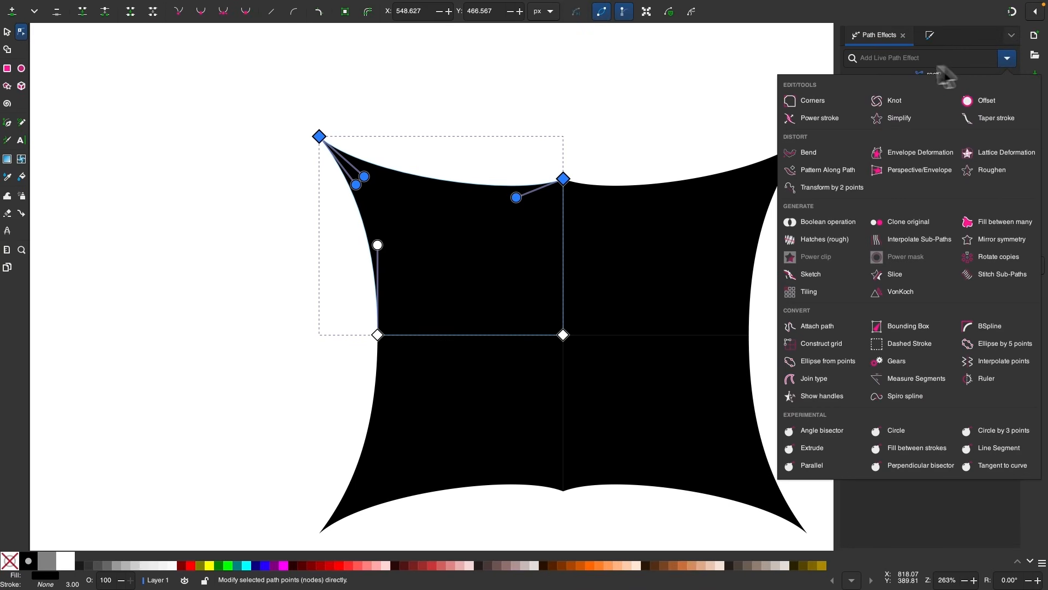
left_click(819, 108)
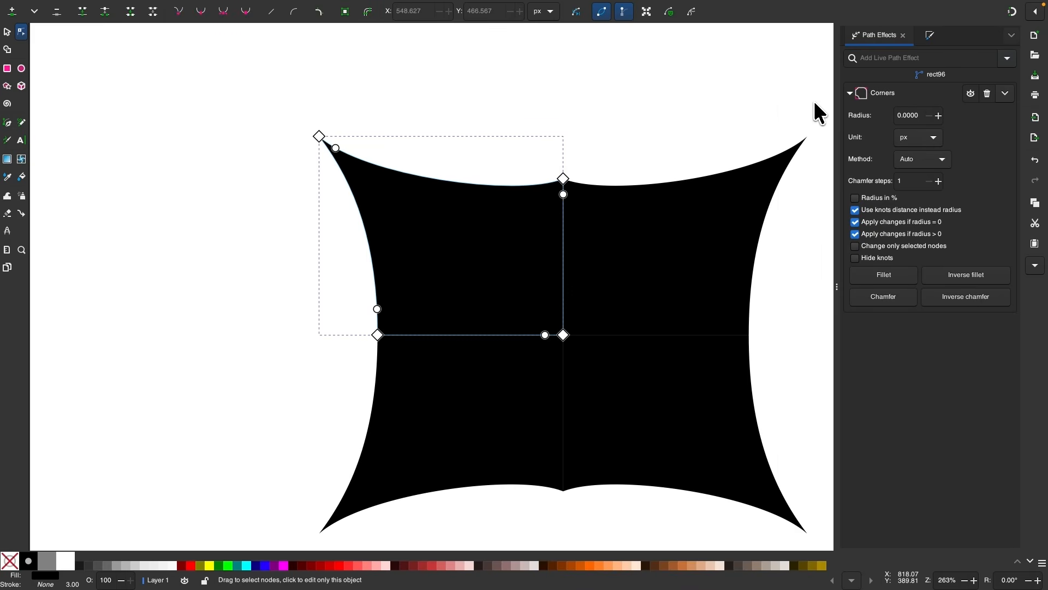
left_click_drag(265, 93, 388, 209)
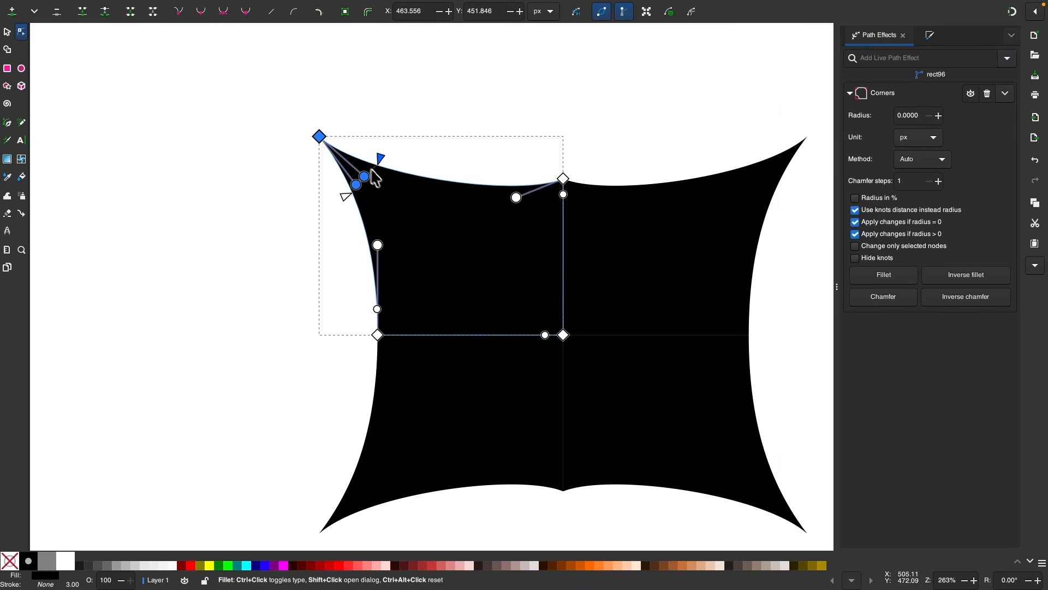
left_click_drag(370, 163, 374, 150)
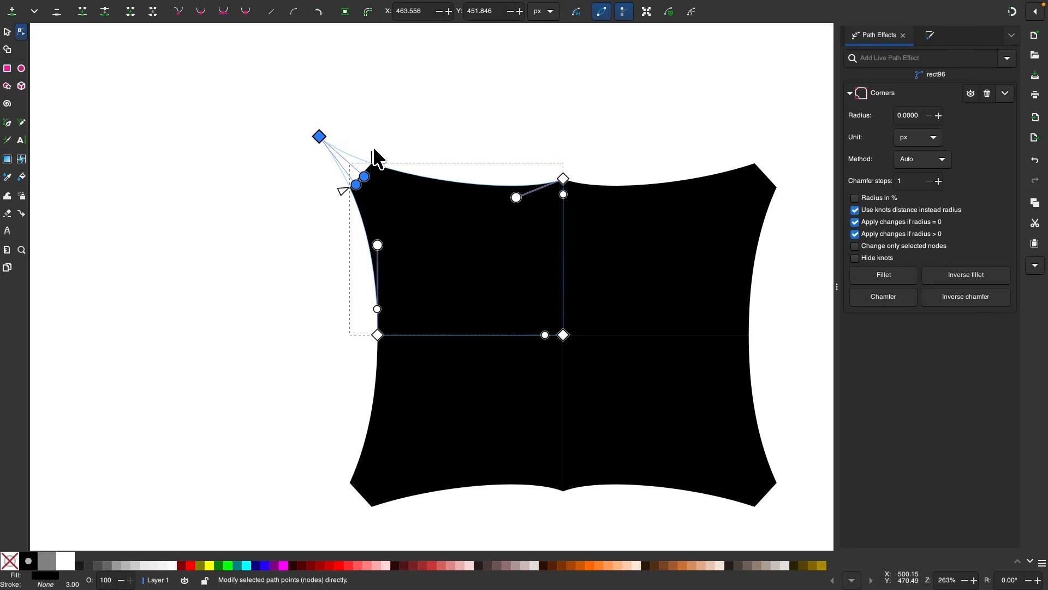
- Raise the outer corner node by about 3 px and lengthen the upper edge's centre-side curve handle towards that corner
scroll(488, 134, "right", 1)
scroll(488, 134, "down", 1)
mouse_move(304, 112)
left_mouse_down()
mouse_move(285, 121)
mouse_move(297, 113)
left_mouse_up()
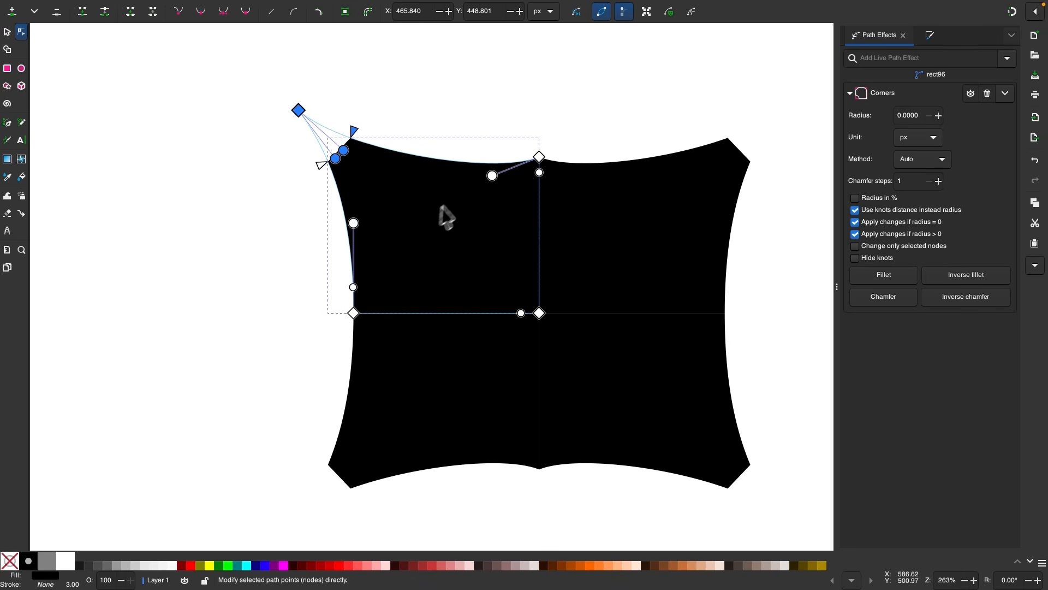
left_click_drag(494, 177, 457, 181)
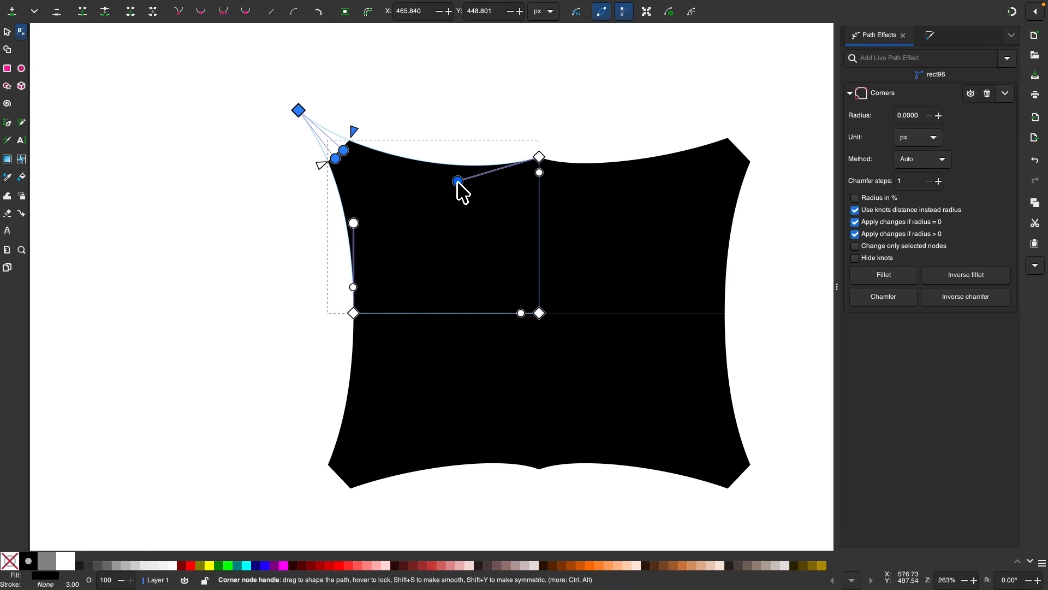
- Union the concave quarter and its three clones into one complete badge path
scroll(424, 273, "down", 1)
scroll(424, 272, "right", 1)
scroll(424, 272, "down", 1)
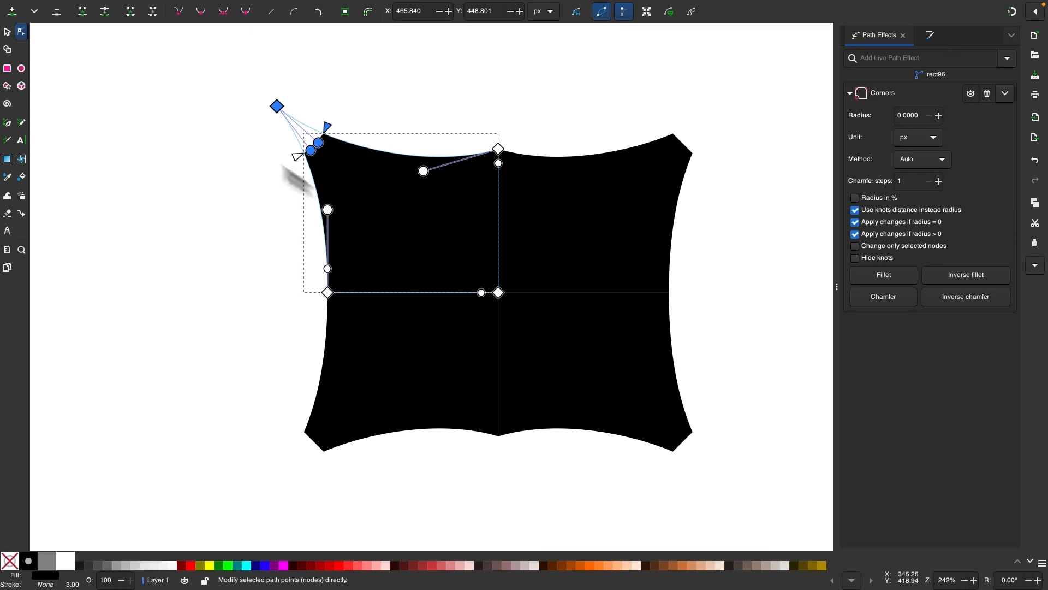
left_click(7, 32)
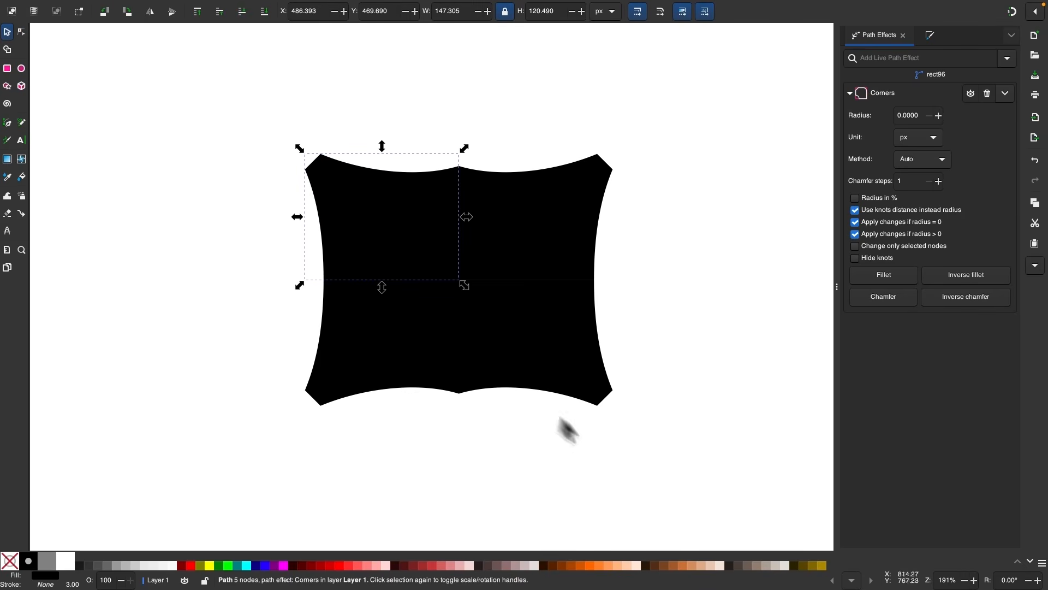
key("super+a")
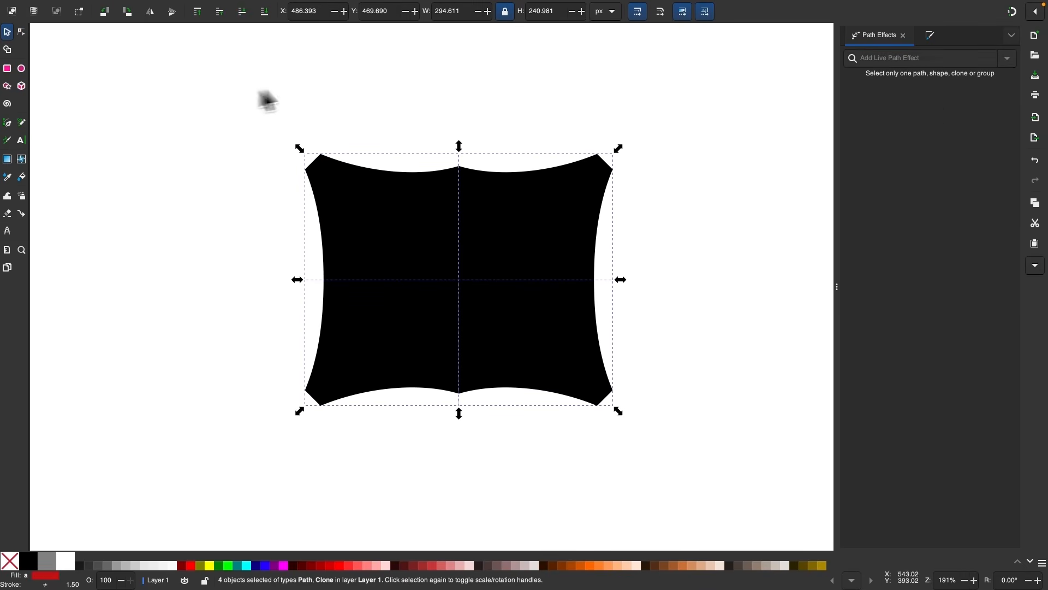
left_click(216, 8)
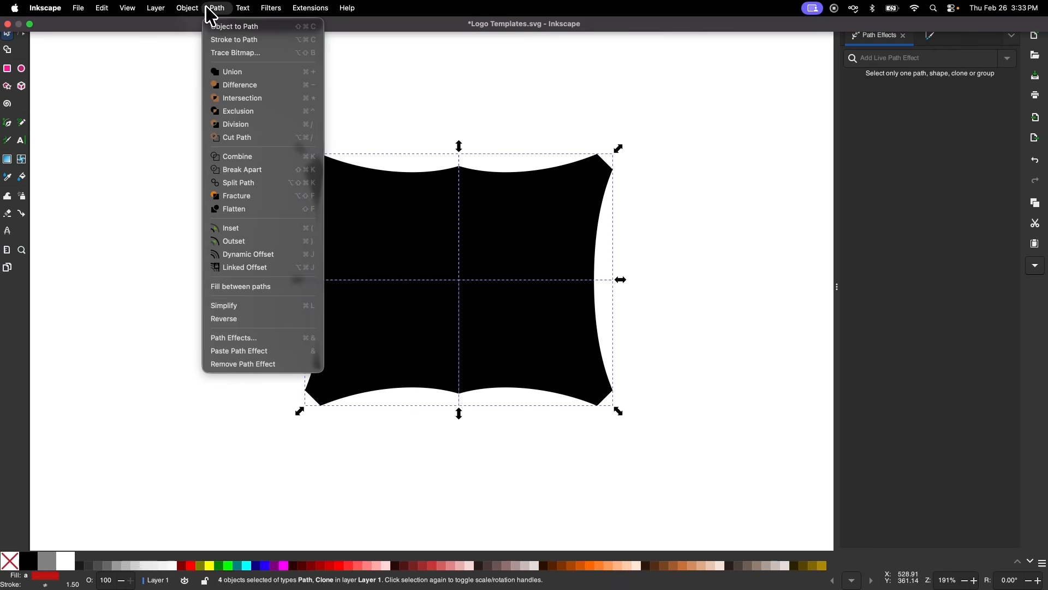
left_click(240, 72)
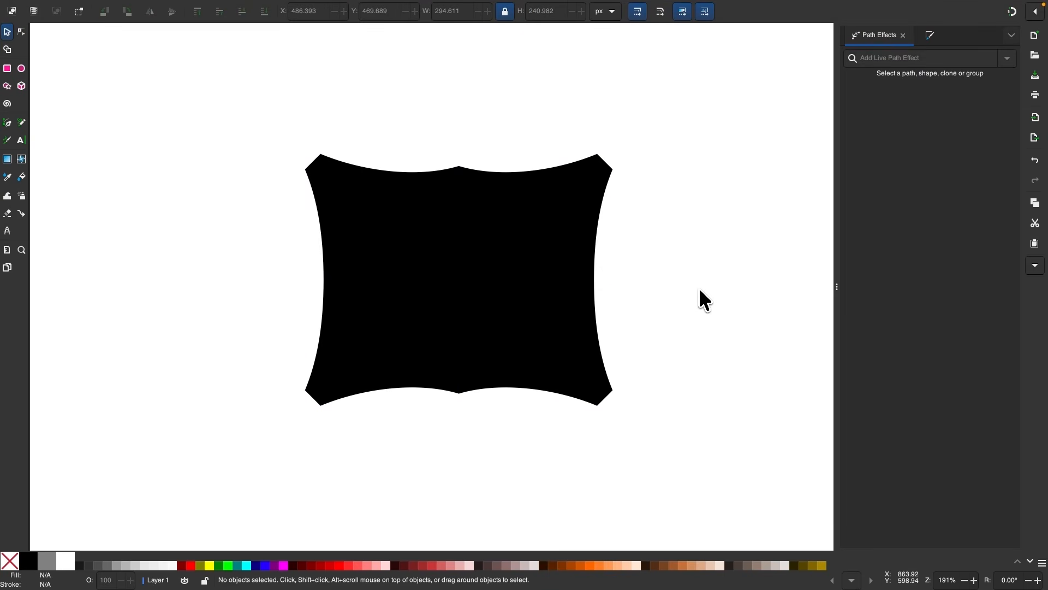
- Examine the six finished badge templates with white inner outlines elsewhere on the canvas
scroll(700, 291, "down", 2)
scroll(700, 290, "up", 10)
scroll(687, 293, "up", 5)
scroll(686, 293, "right", 4)
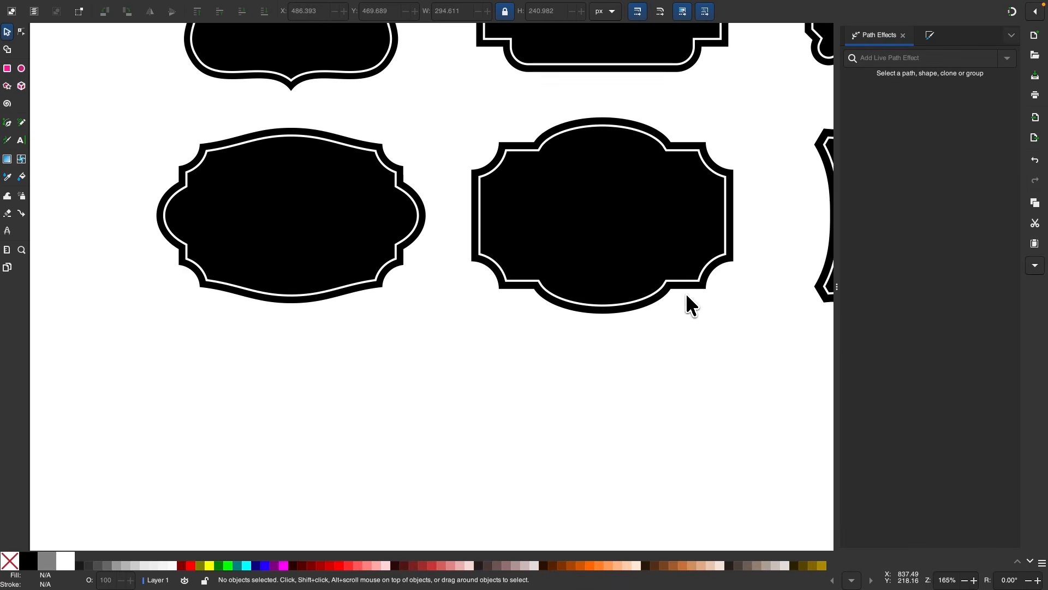
scroll(686, 294, "down", 2)
scroll(686, 293, "right", 5)
scroll(686, 294, "up", 3)
scroll(686, 294, "up", 1)
scroll(693, 291, "right", 1)
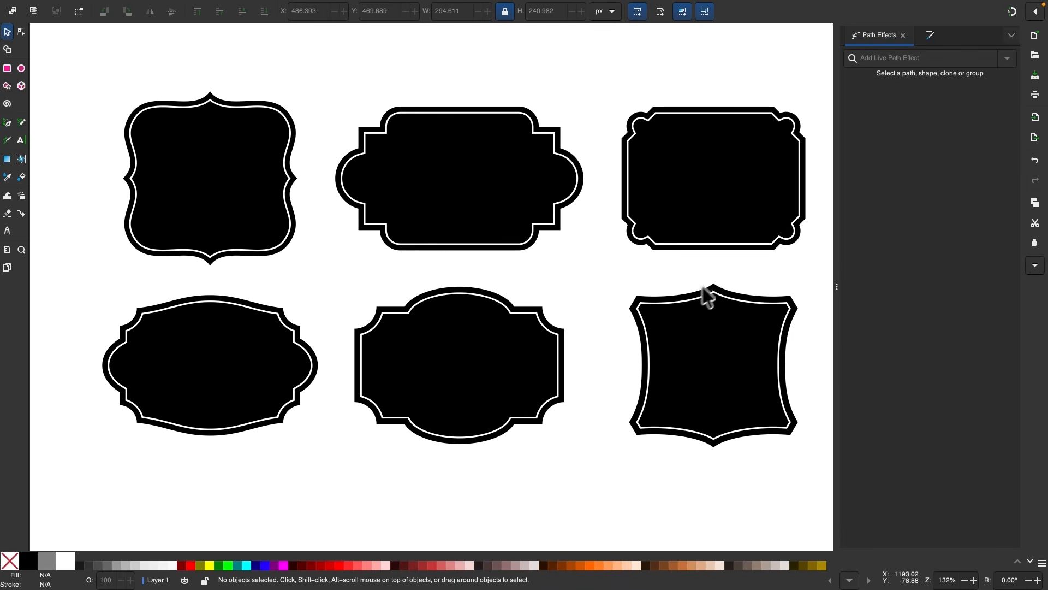
scroll(655, 254, "up", 1)
scroll(655, 254, "right", 1)
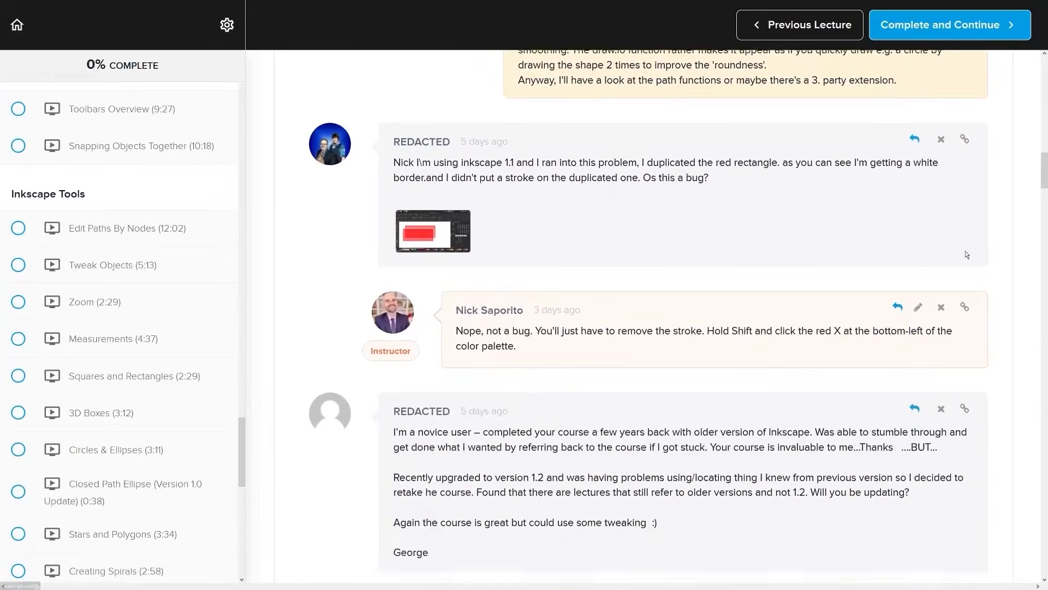
- Switch to the Inkscape Master Class website and review the student comments, lesson list, feedback and enrolment offer
scroll(967, 254, "down", 10)
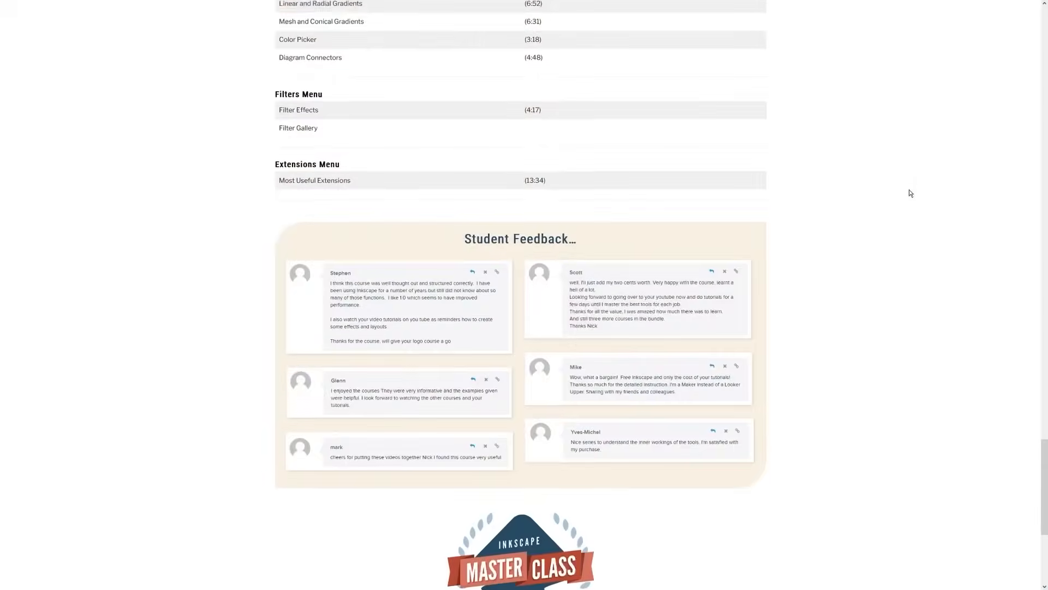
scroll(909, 191, "down", 5)
scroll(909, 191, "down", 1)
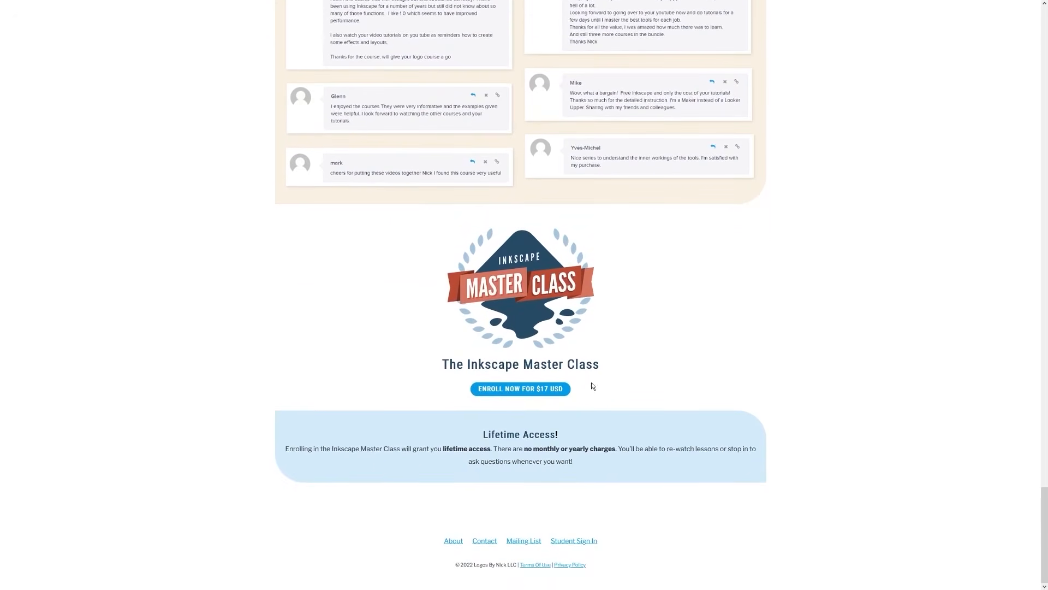
left_click_drag(591, 385, 529, 390)
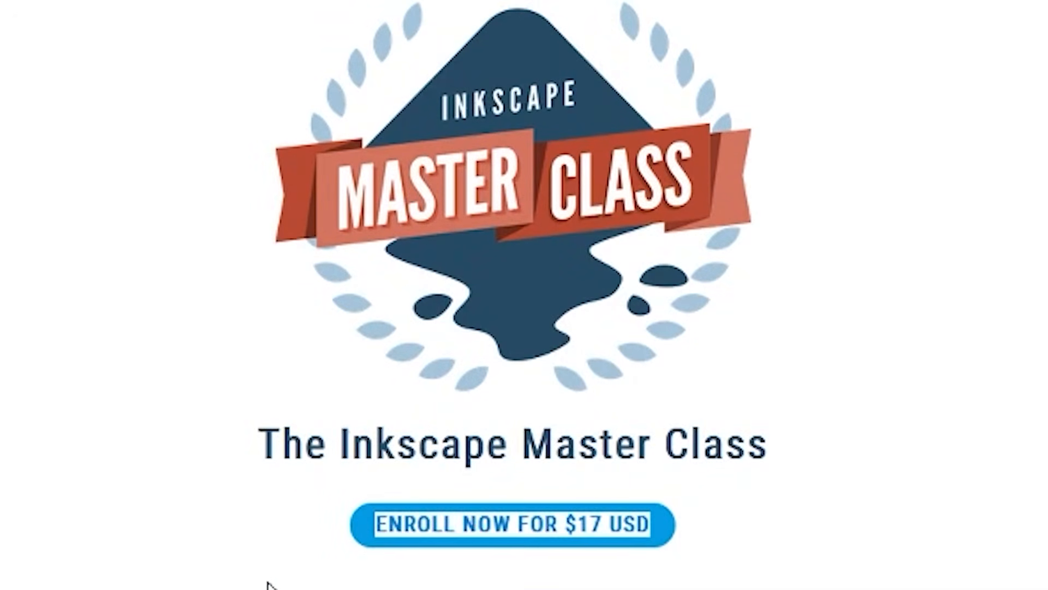